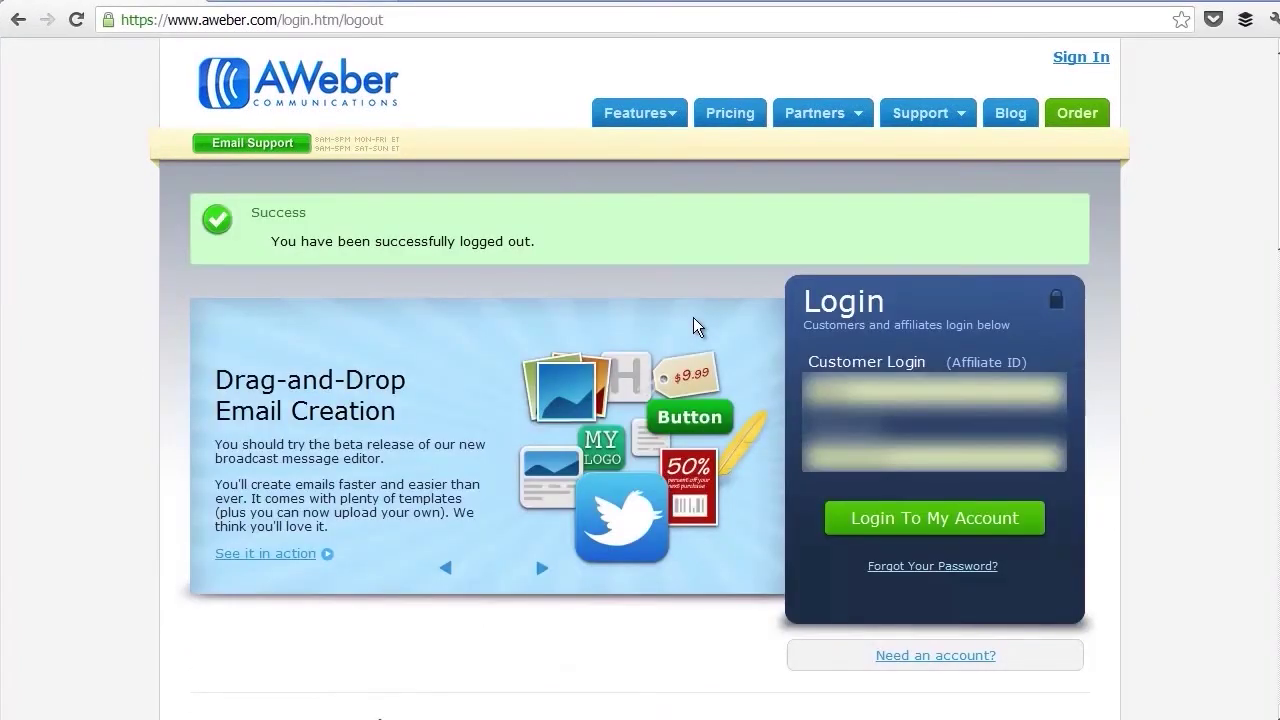
Sign in to AWeber and start a new list from the Create and Manage Lists page.
{"action": "left_click", "coordinate": [975, 533]}
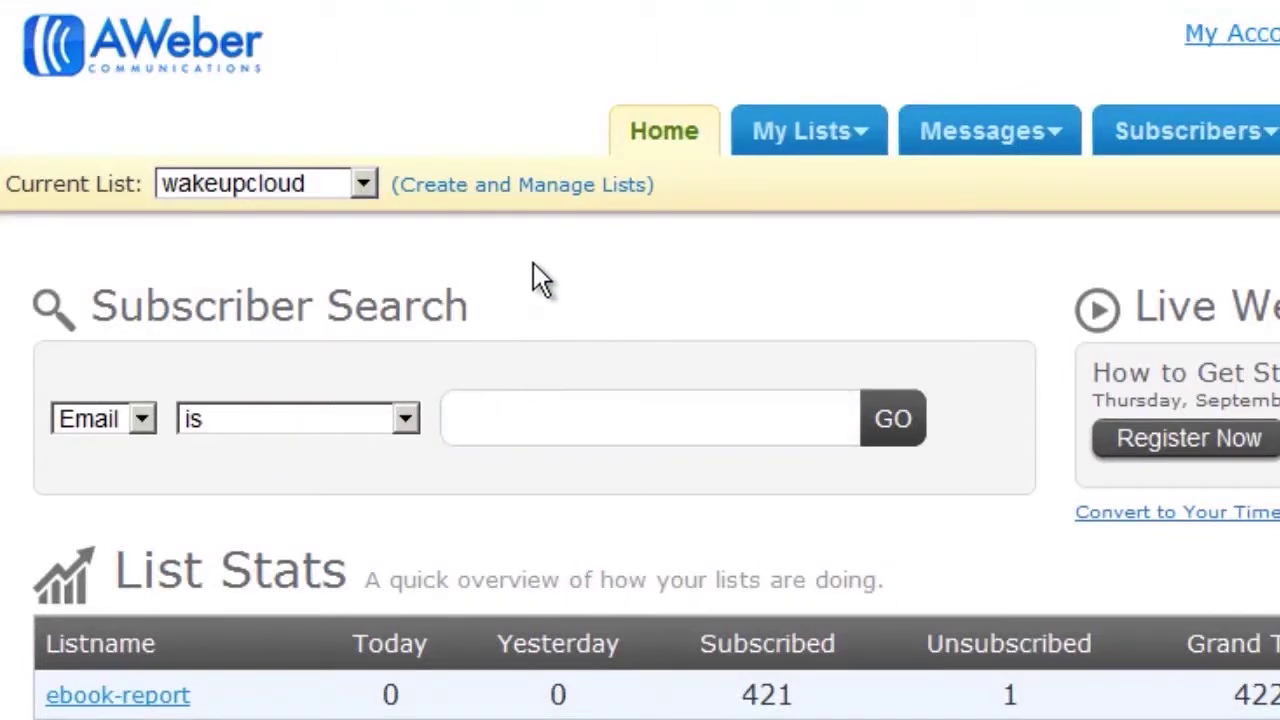
{"action": "left_click", "coordinate": [522, 186]}
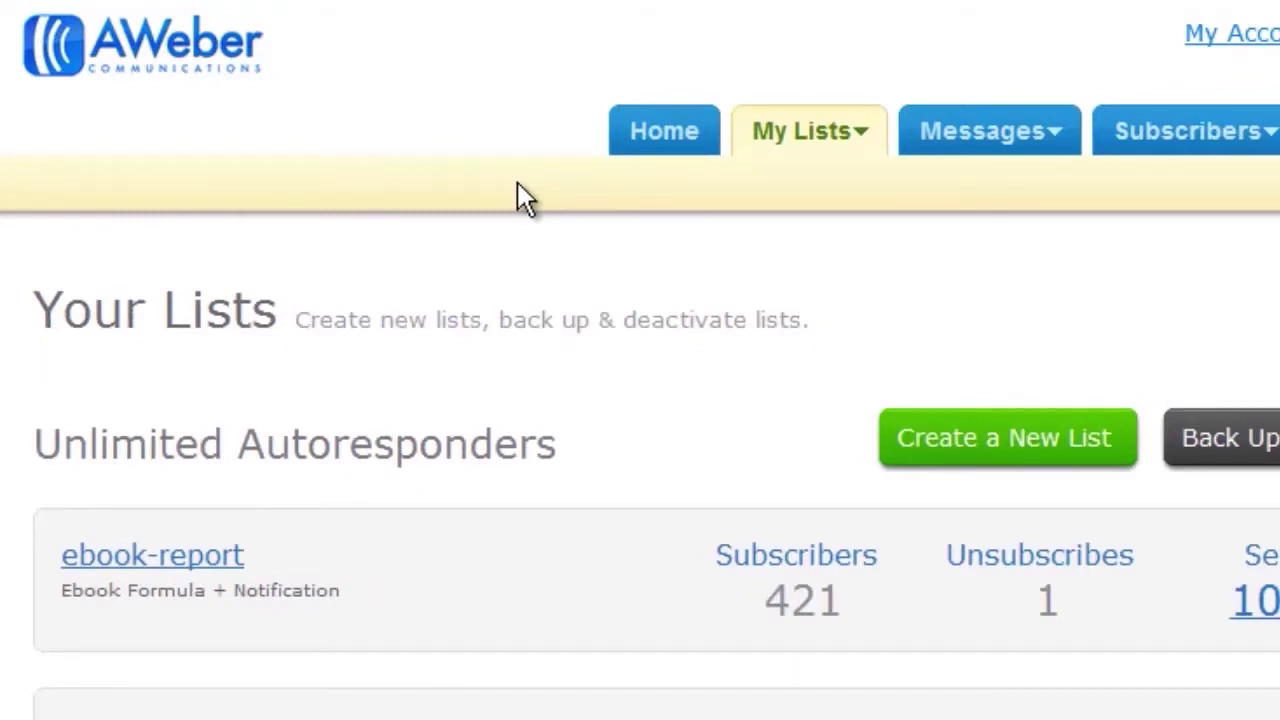
{"action": "left_click", "coordinate": [1005, 445]}
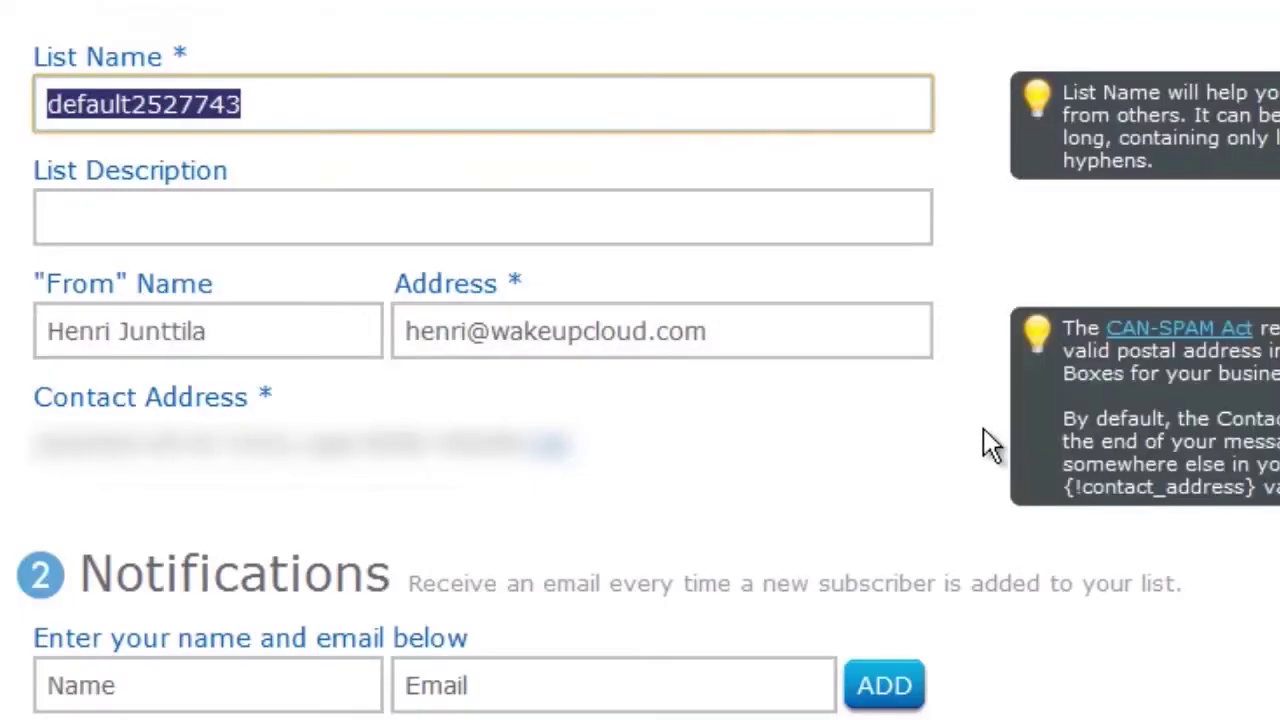
Name the list thetestlist22 after thetestlist is reported as already taken.
{"action": "scroll", "coordinate": [2, 463], "scroll_direction": "up", "scroll_amount": 5}
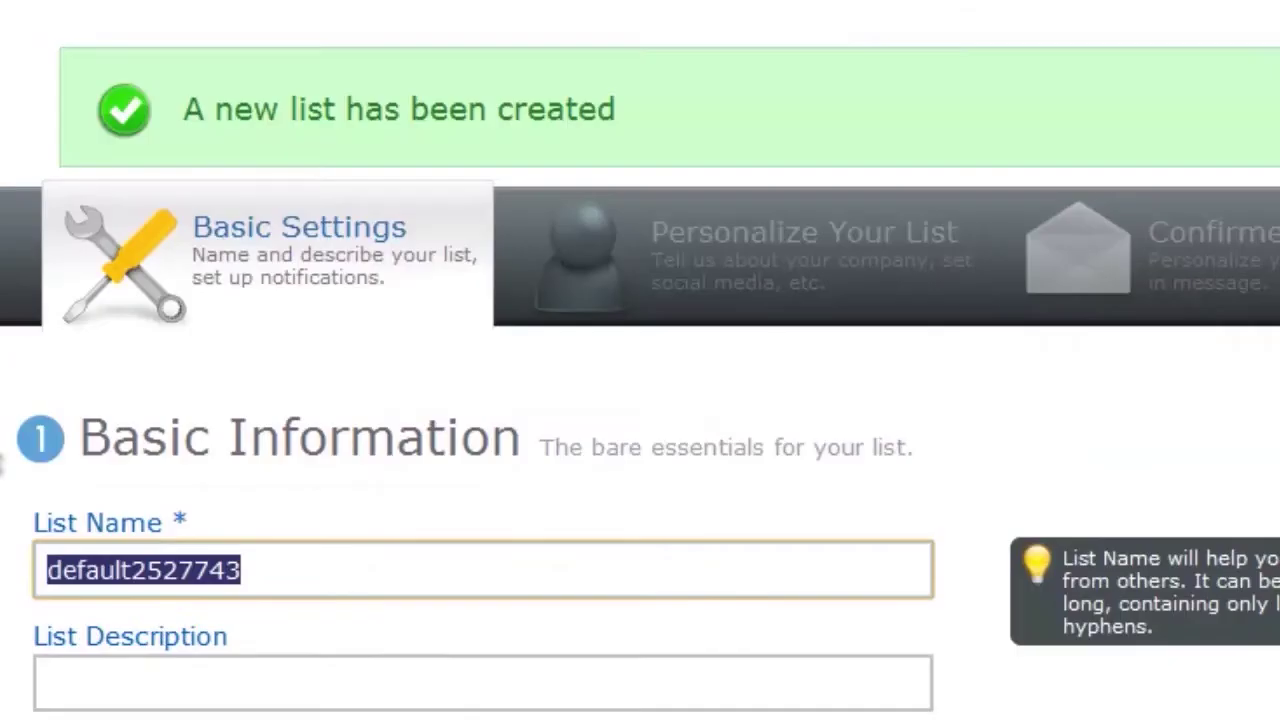
{"action": "scroll", "coordinate": [3, 465], "scroll_direction": "down", "scroll_amount": 2}
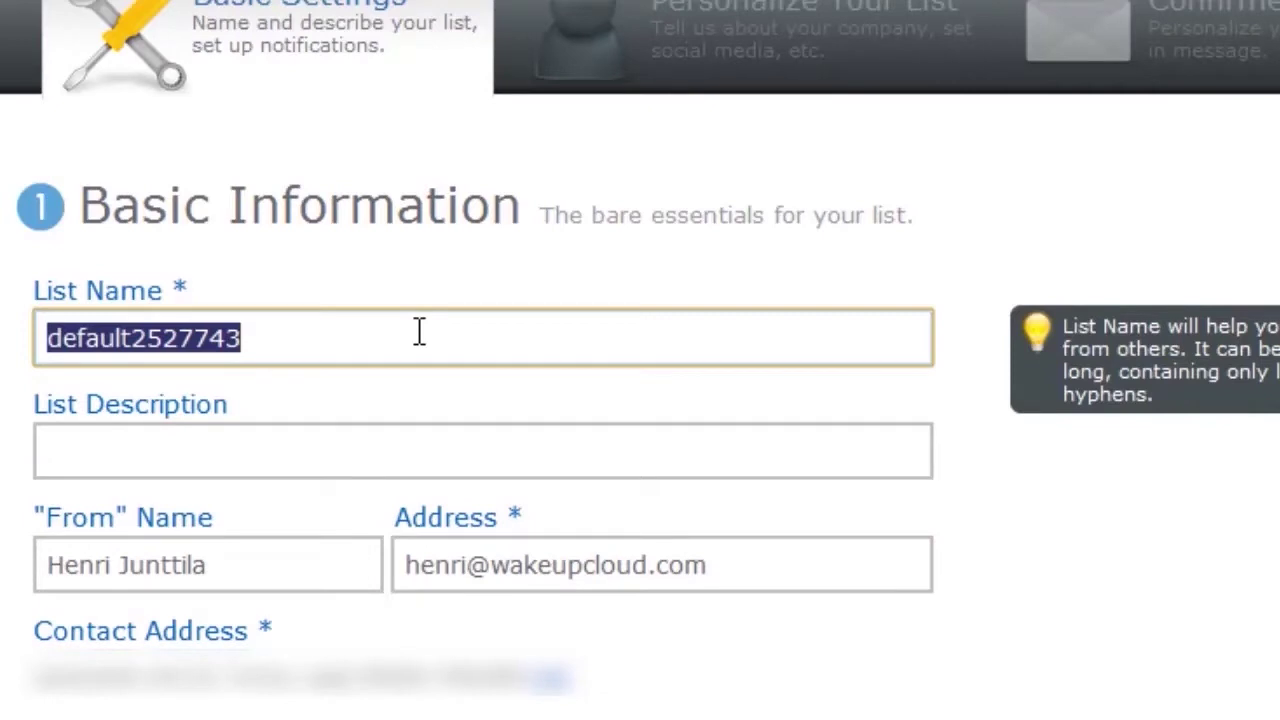
{"action": "type", "text": "thetestlist"}
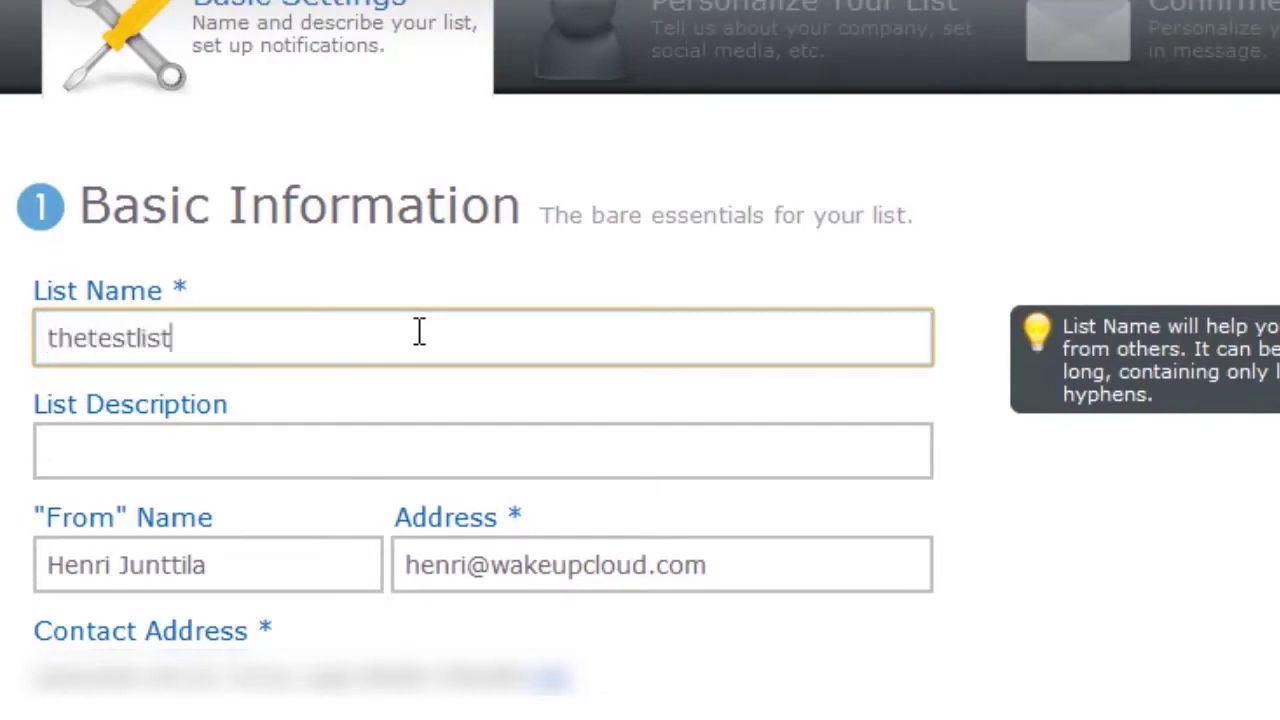
{"action": "key", "text": "Tab"}
{"action": "type", "text": "T"}
{"action": "key", "text": "BackSpace"}
{"action": "left_click", "coordinate": [425, 330]}
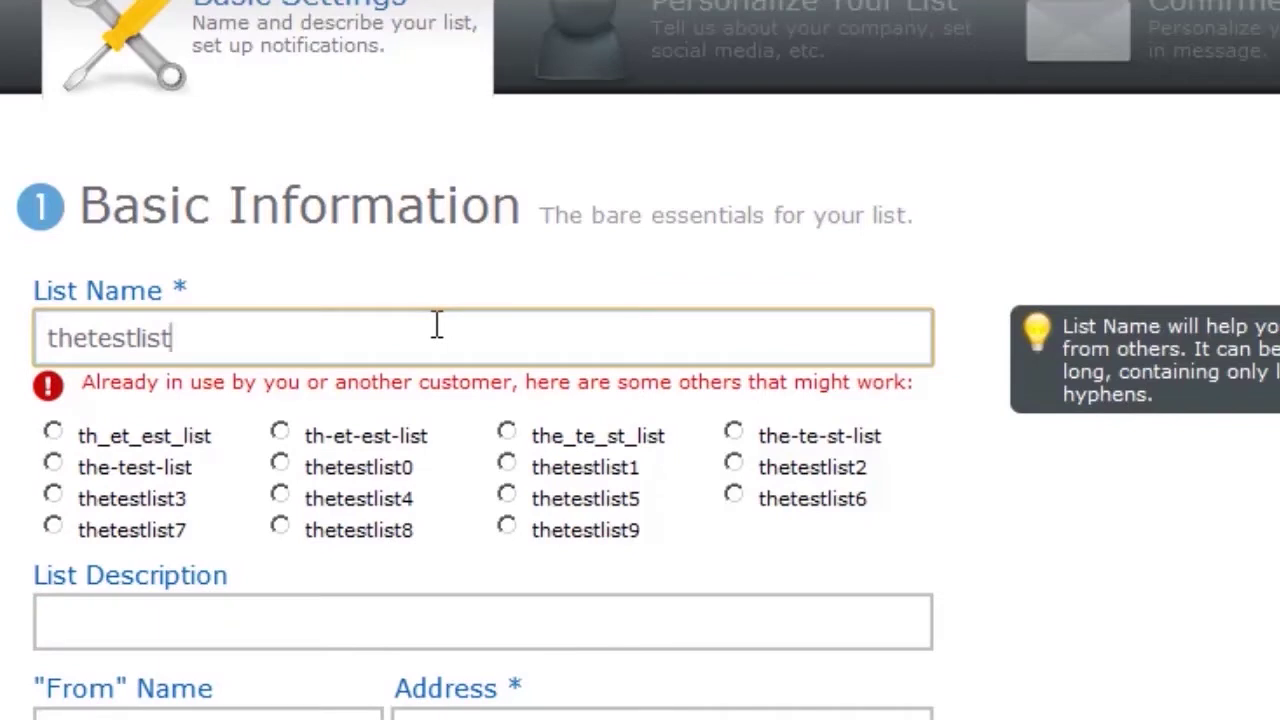
{"action": "type", "text": "22"}
{"action": "left_click", "coordinate": [477, 252]}
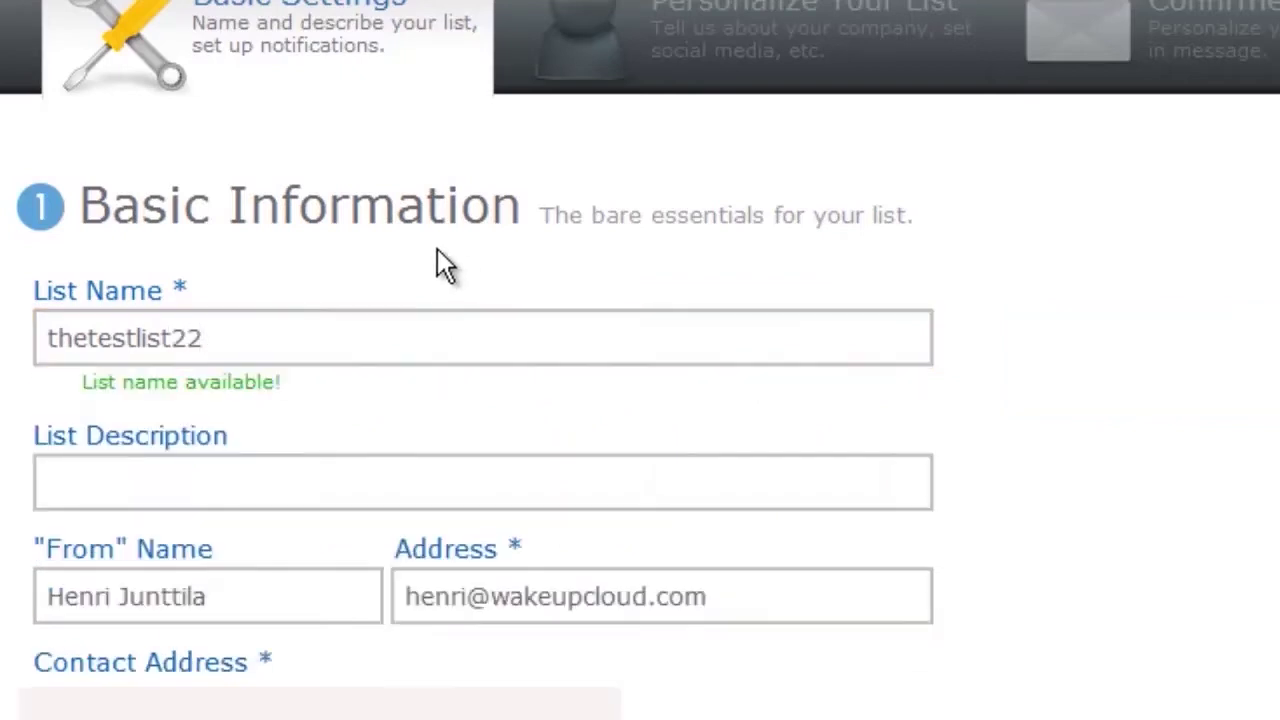
{"action": "left_click", "coordinate": [288, 477]}
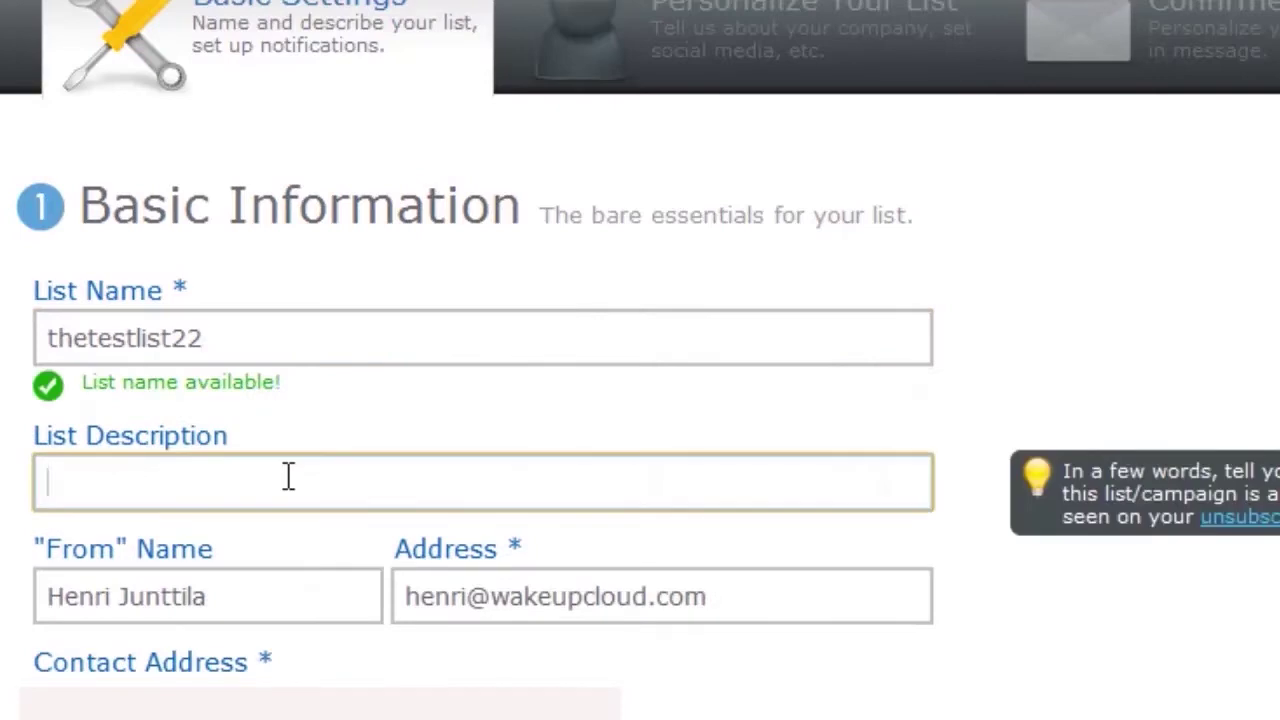
Enter the list description 'This is a test list-' and check the sender name and address.
{"action": "type", "text": "This is "}
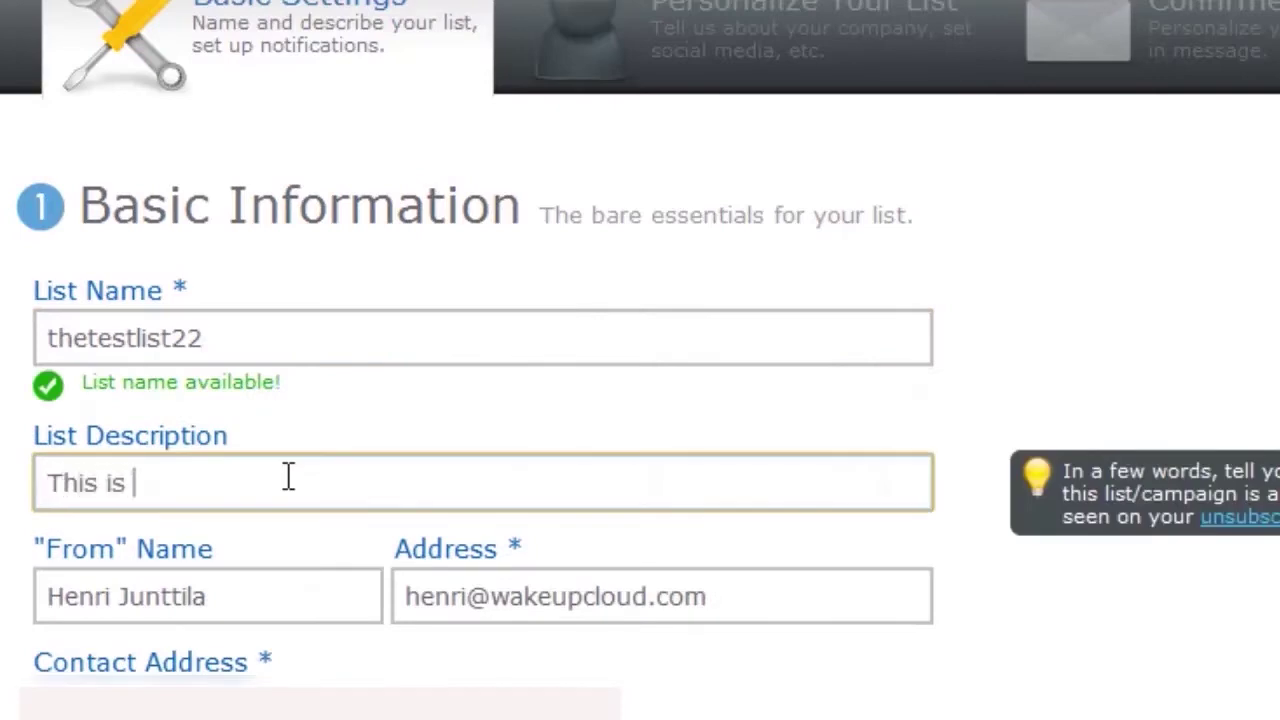
{"action": "type", "text": "a test list-"}
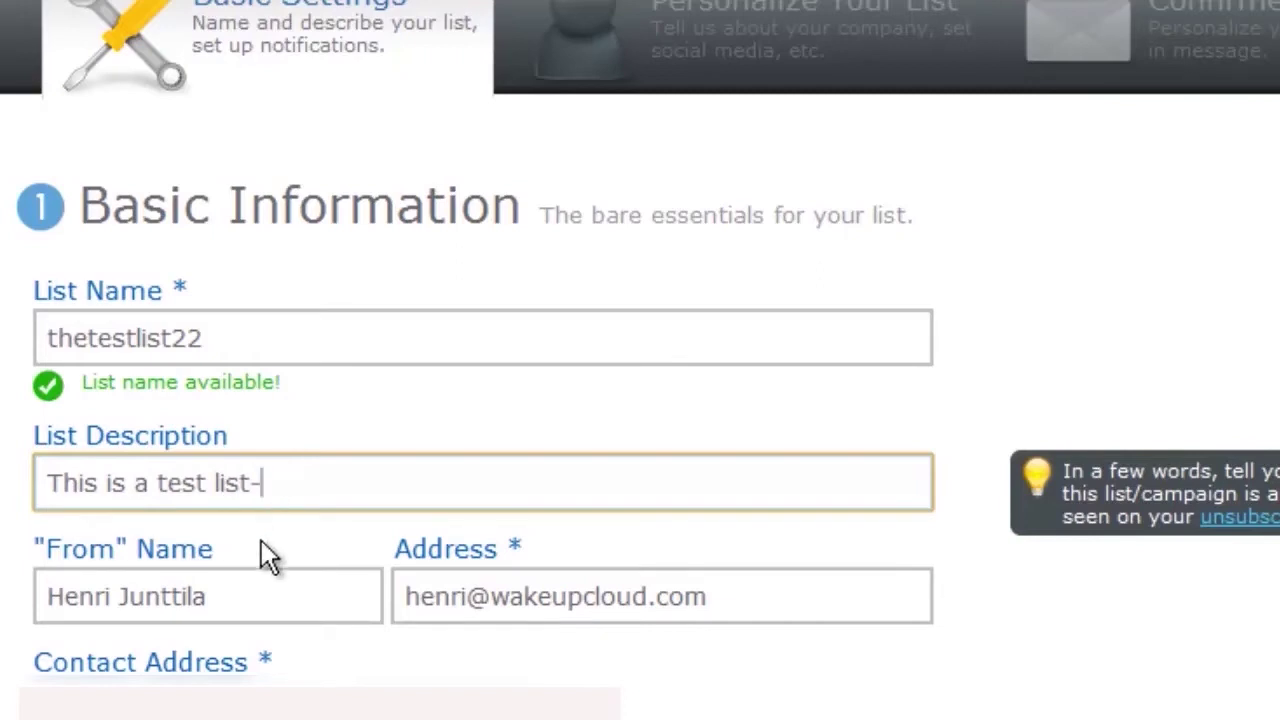
{"action": "left_click", "coordinate": [252, 590]}
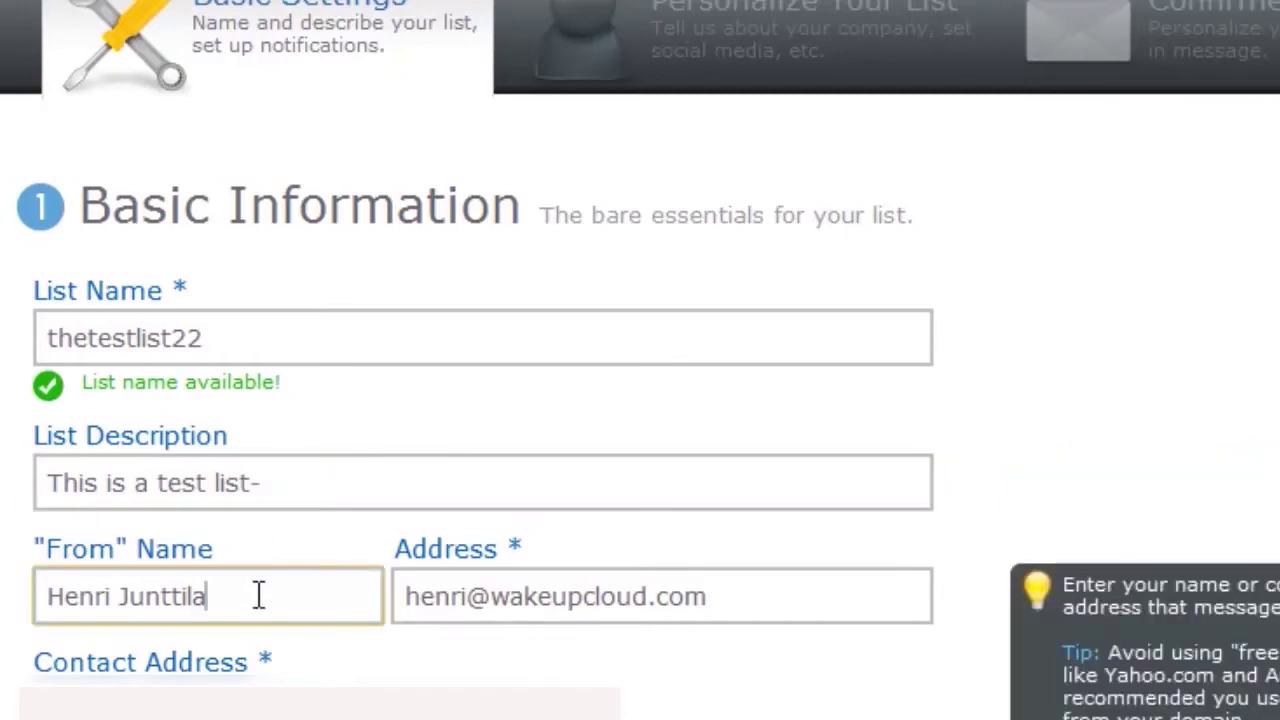
{"action": "left_click_drag", "start_coordinate": [254, 594], "coordinate": [34, 596]}
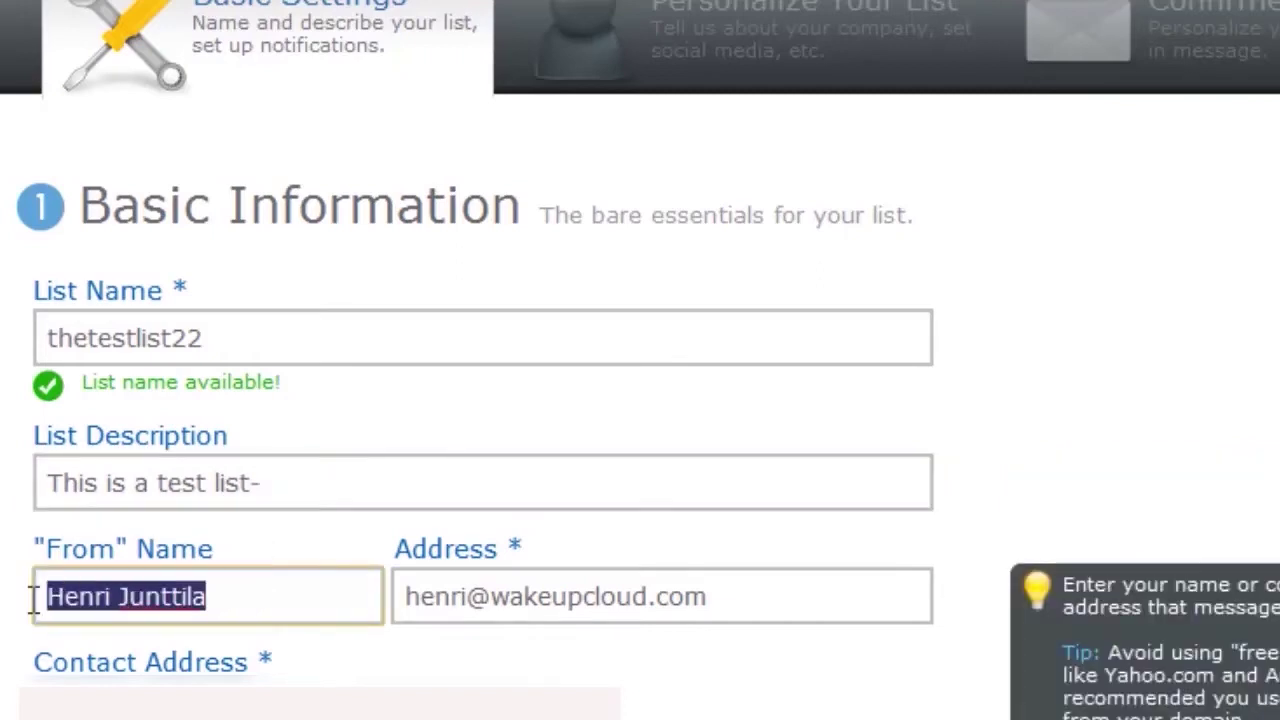
{"action": "left_click", "coordinate": [189, 600]}
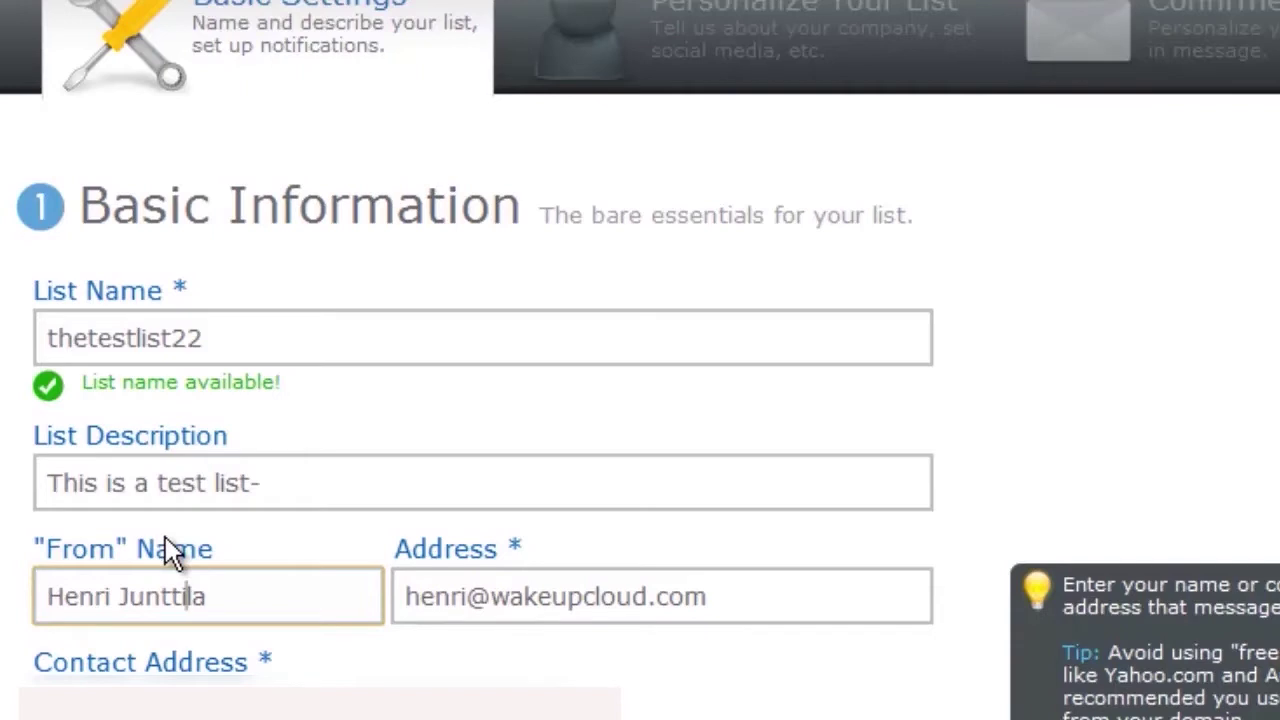
{"action": "left_click", "coordinate": [438, 596]}
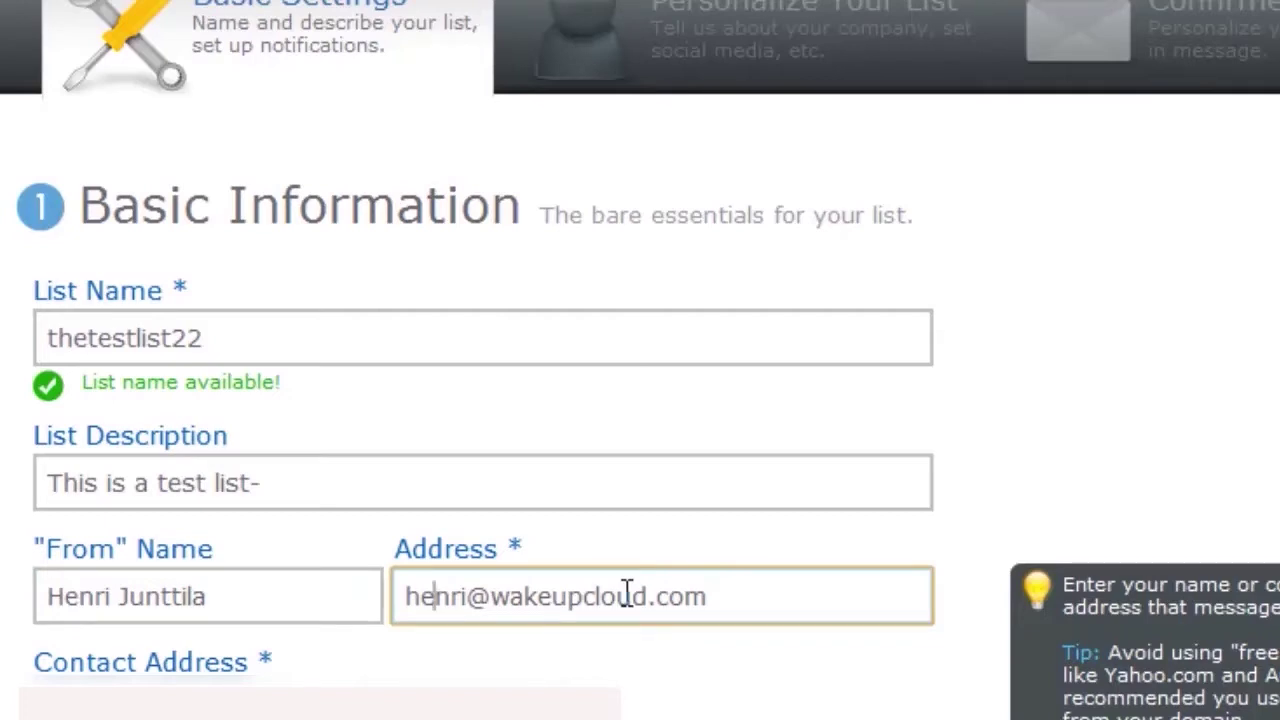
{"action": "double_click", "coordinate": [655, 598]}
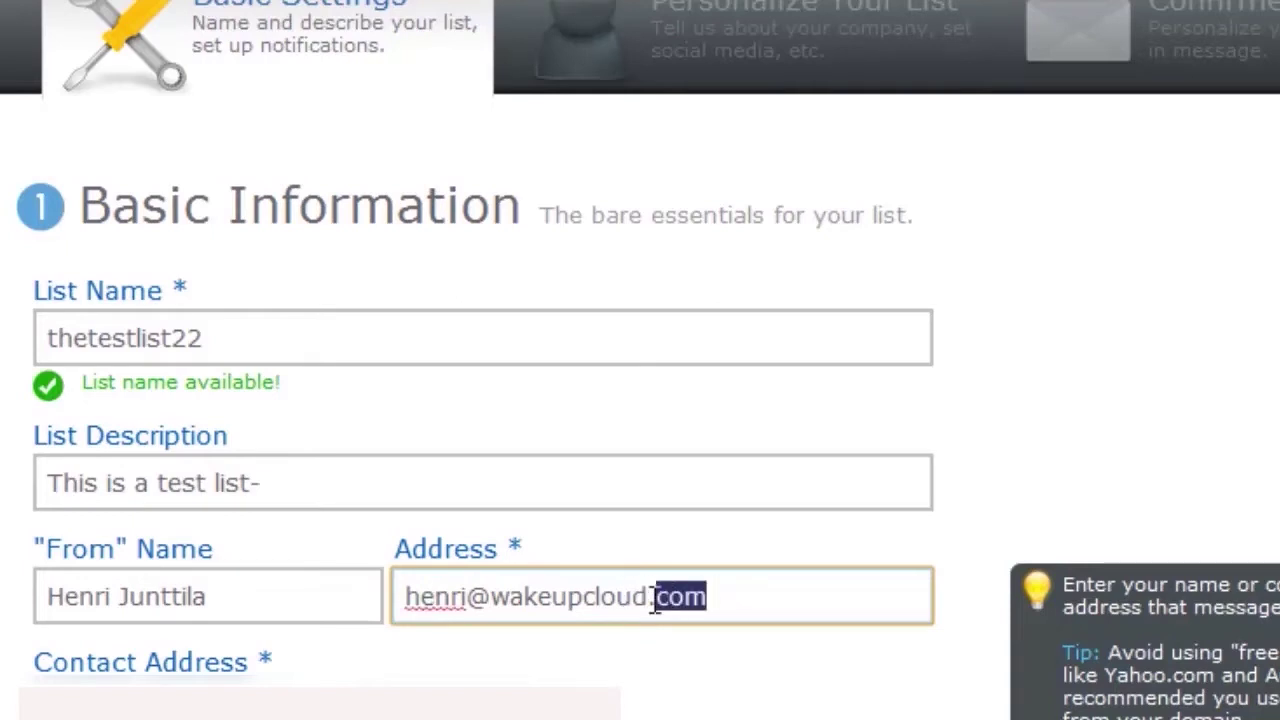
{"action": "left_click_drag", "start_coordinate": [655, 598], "coordinate": [402, 598]}
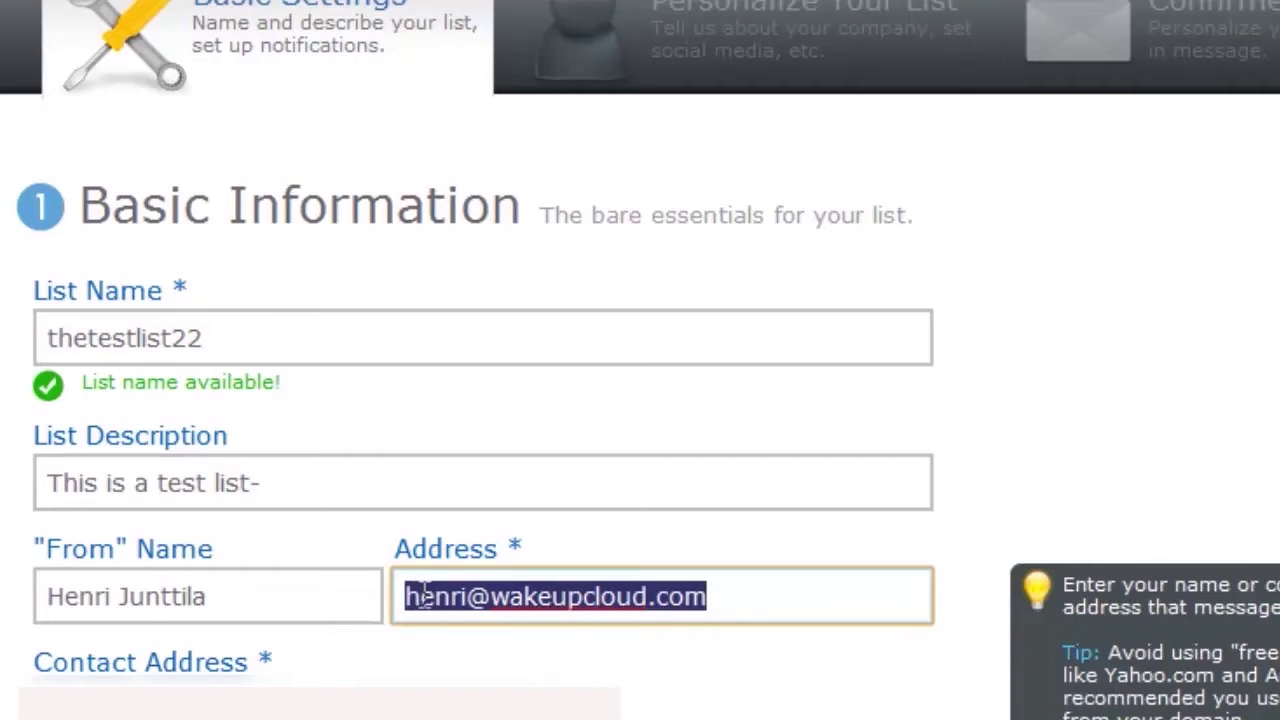
Save the list's basic settings.
{"action": "scroll", "coordinate": [640, 400], "scroll_direction": "down", "scroll_amount": 3}
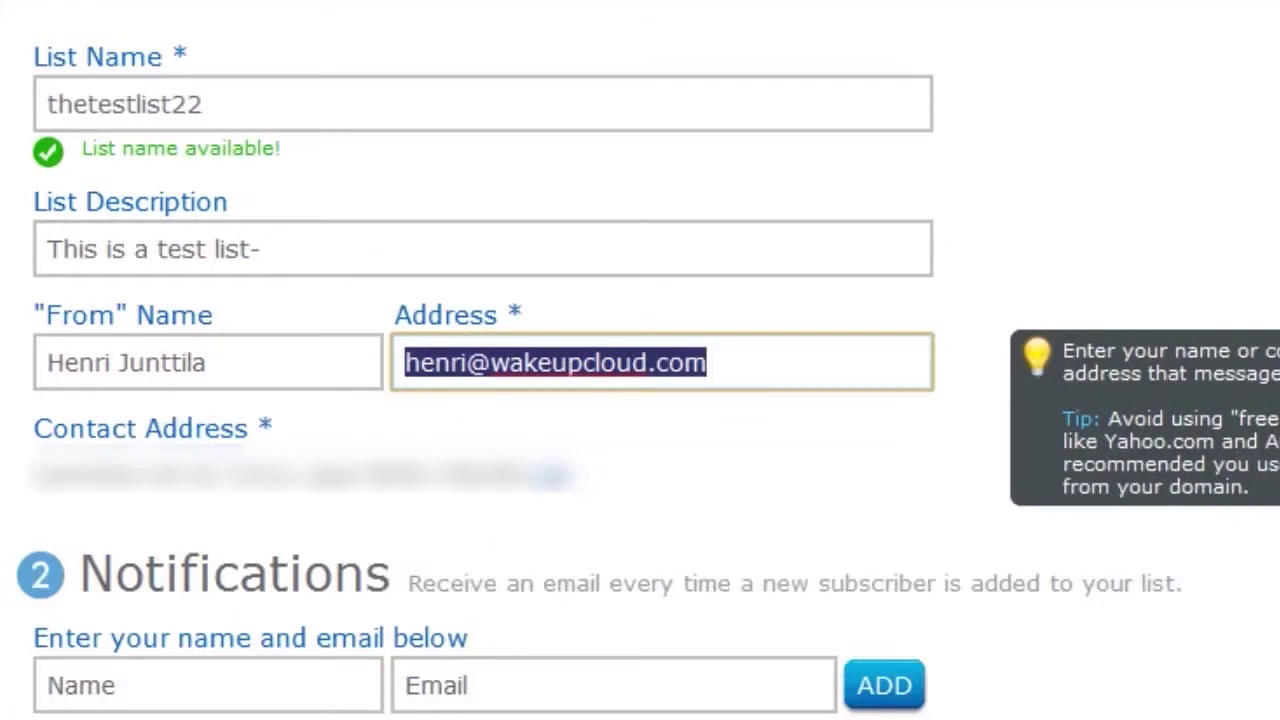
{"action": "scroll", "coordinate": [640, 400], "scroll_direction": "down", "scroll_amount": 3}
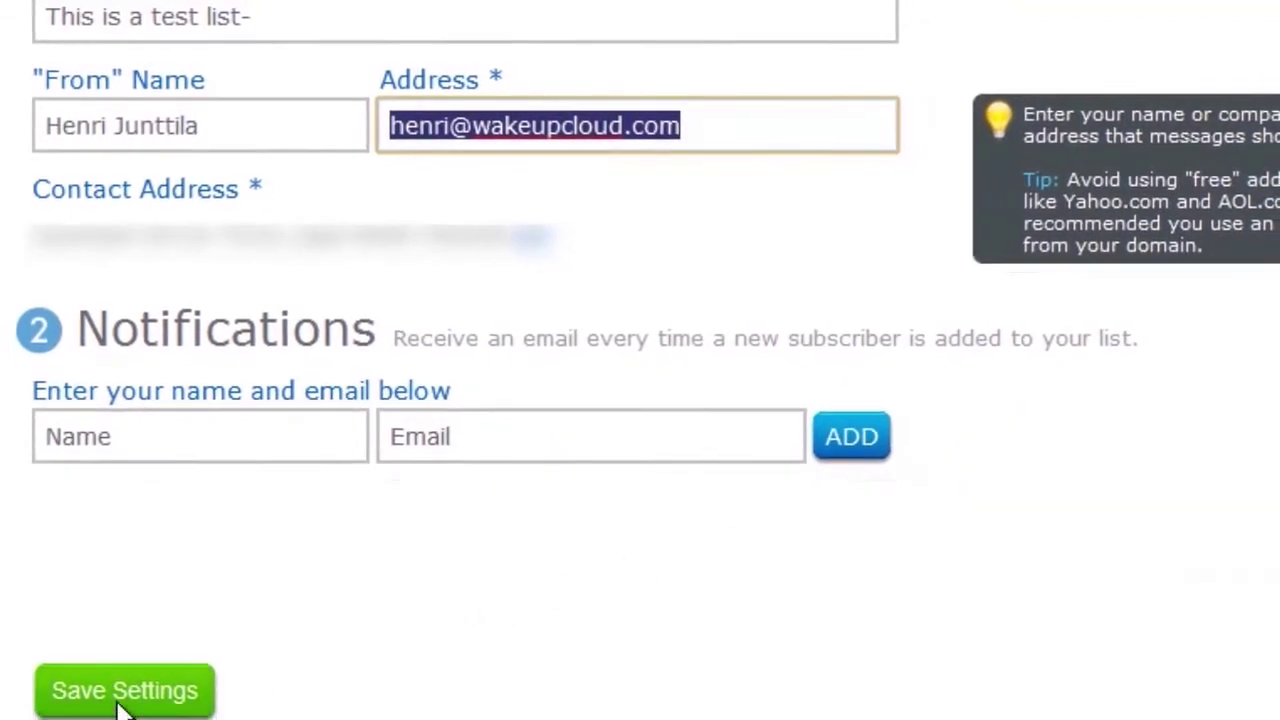
{"action": "left_click", "coordinate": [120, 692]}
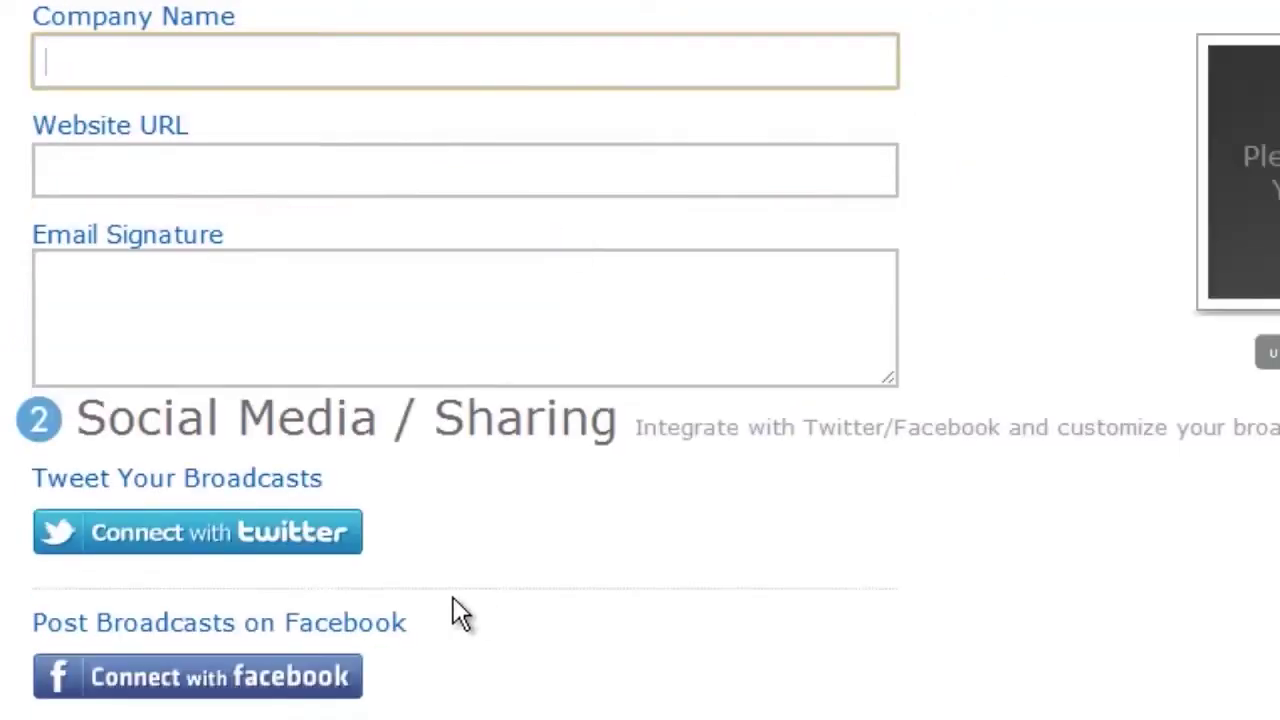
{"action": "scroll", "coordinate": [455, 597], "scroll_direction": "up", "scroll_amount": 5}
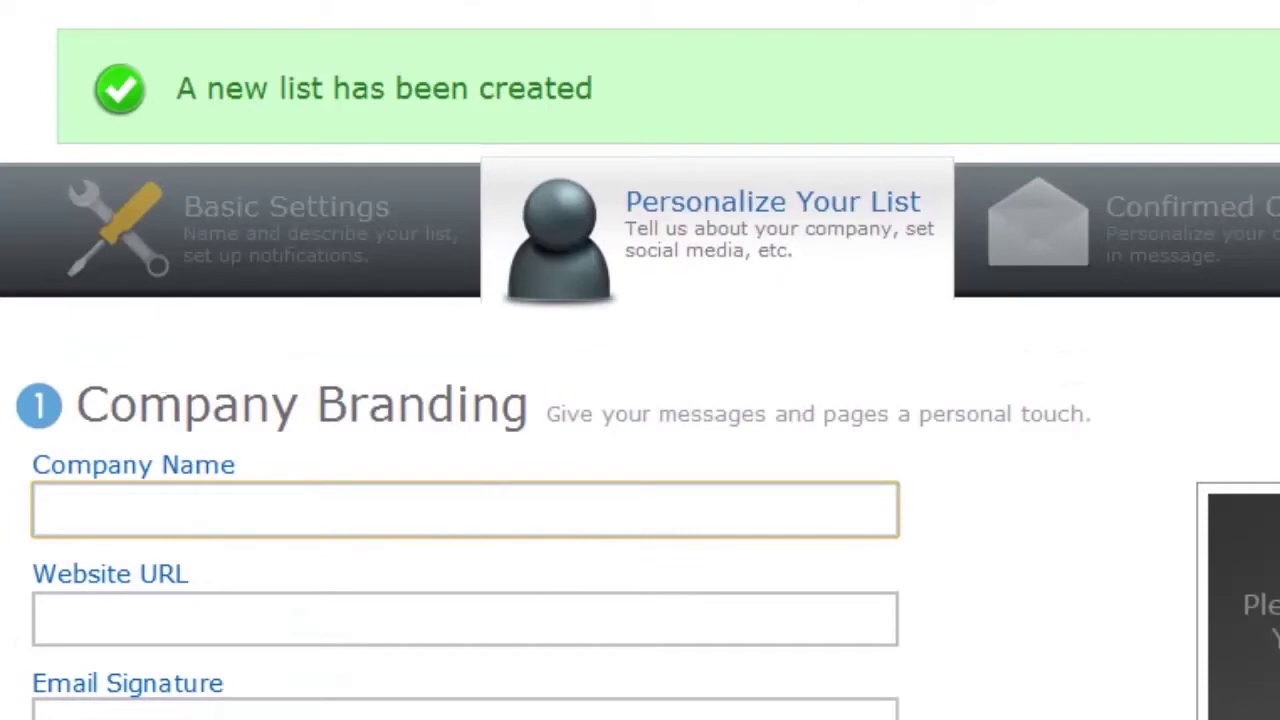
{"action": "scroll", "coordinate": [640, 438], "scroll_direction": "down", "scroll_amount": 2}
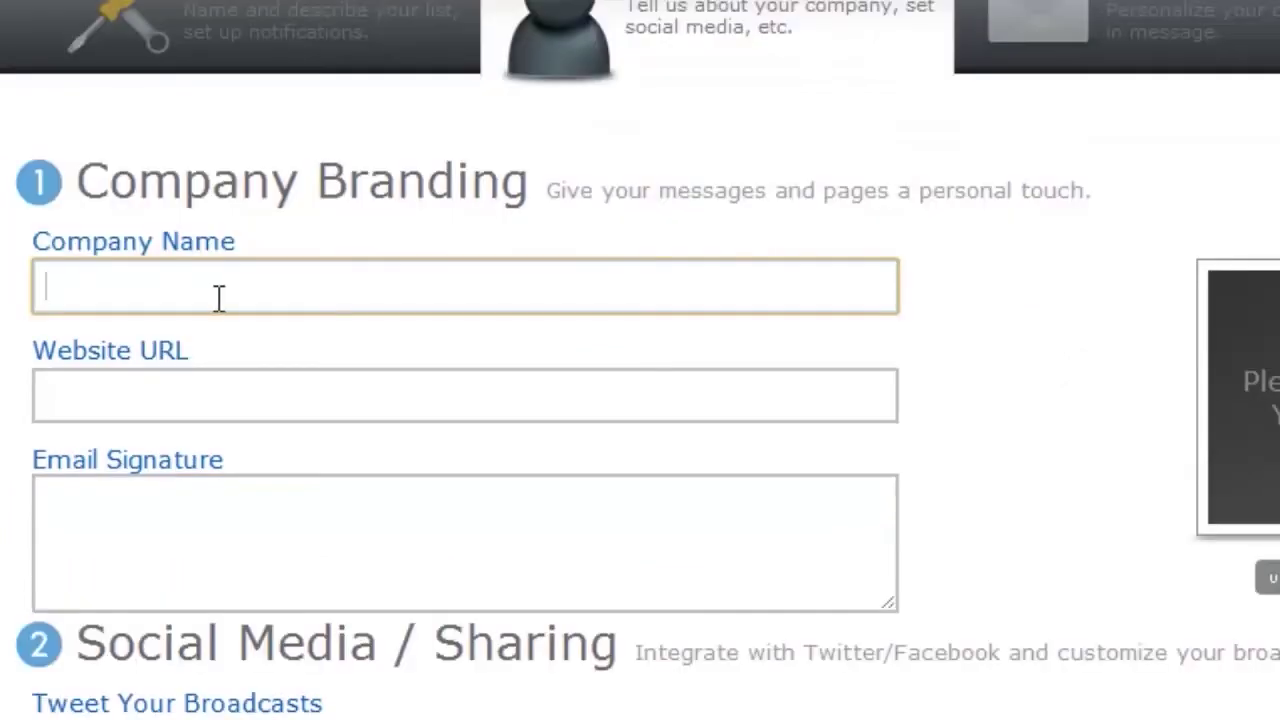
{"action": "type", "text": "Wake Up Cloud"}
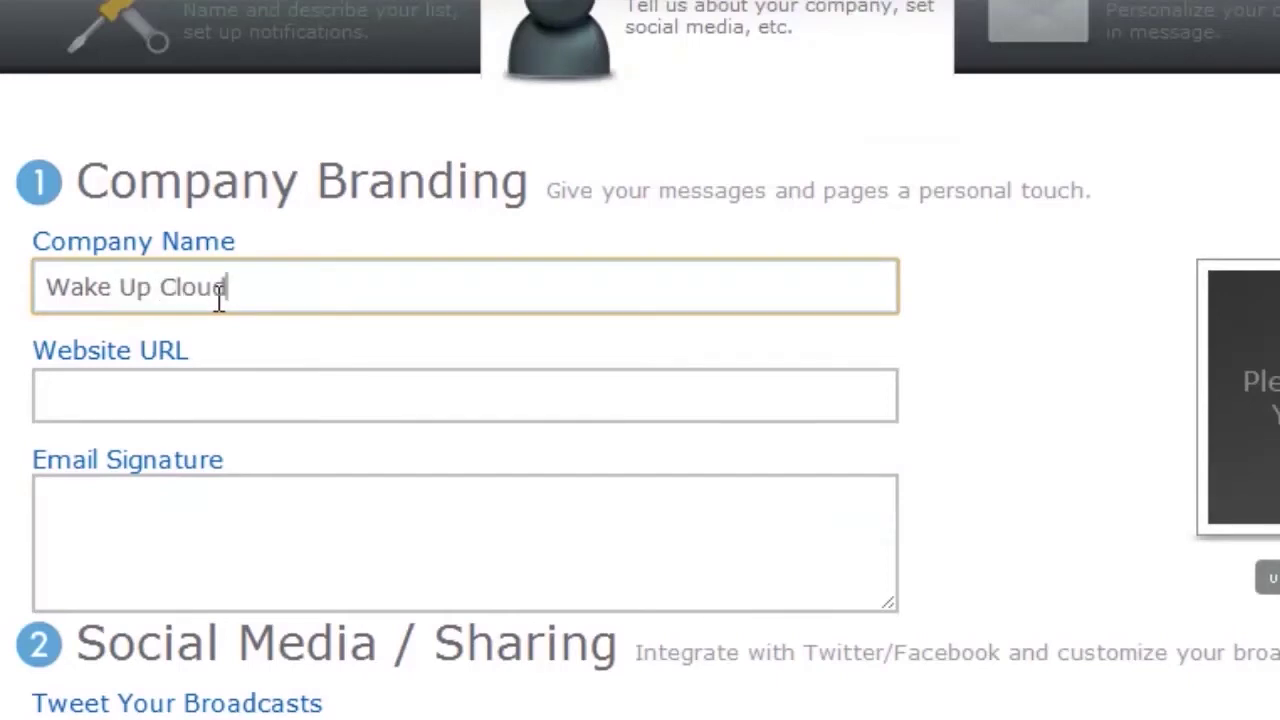
{"action": "key", "text": "Tab"}
{"action": "type", "text": "http://www.wakeupcloud.com/"}
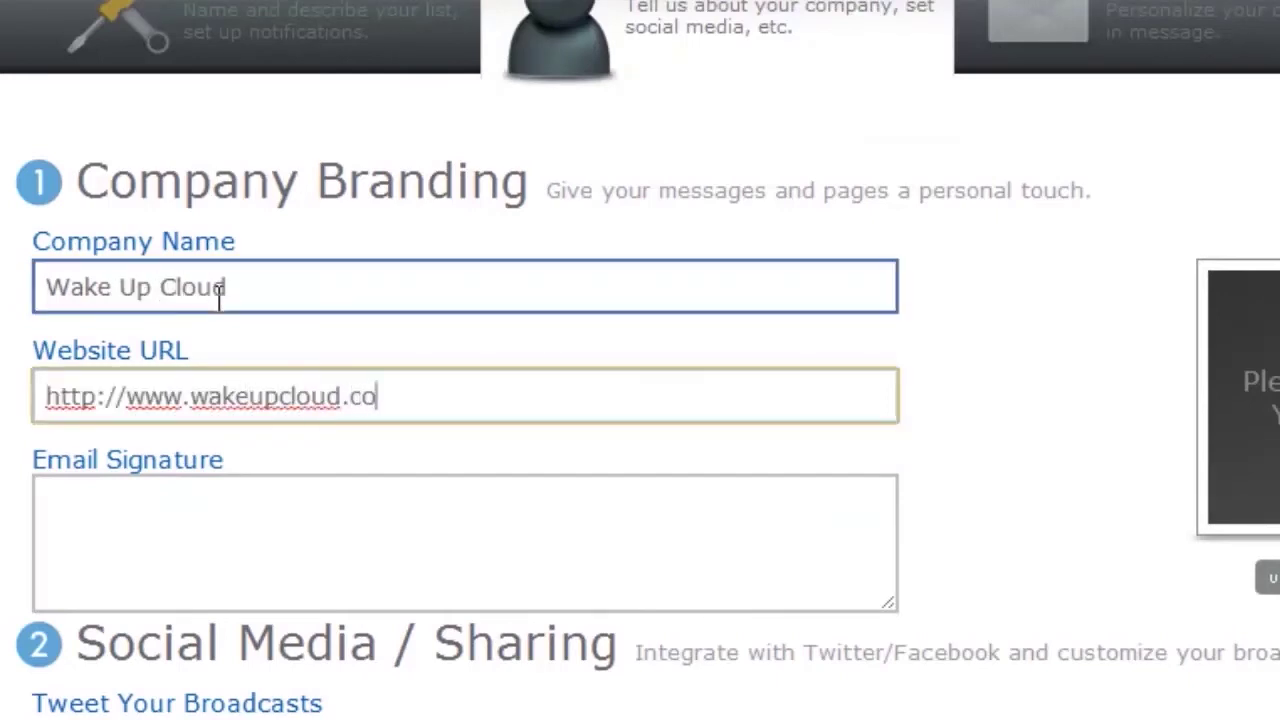
Write a signature: 'All the best,', the sender's name, and the website address.
{"action": "left_click", "coordinate": [385, 552]}
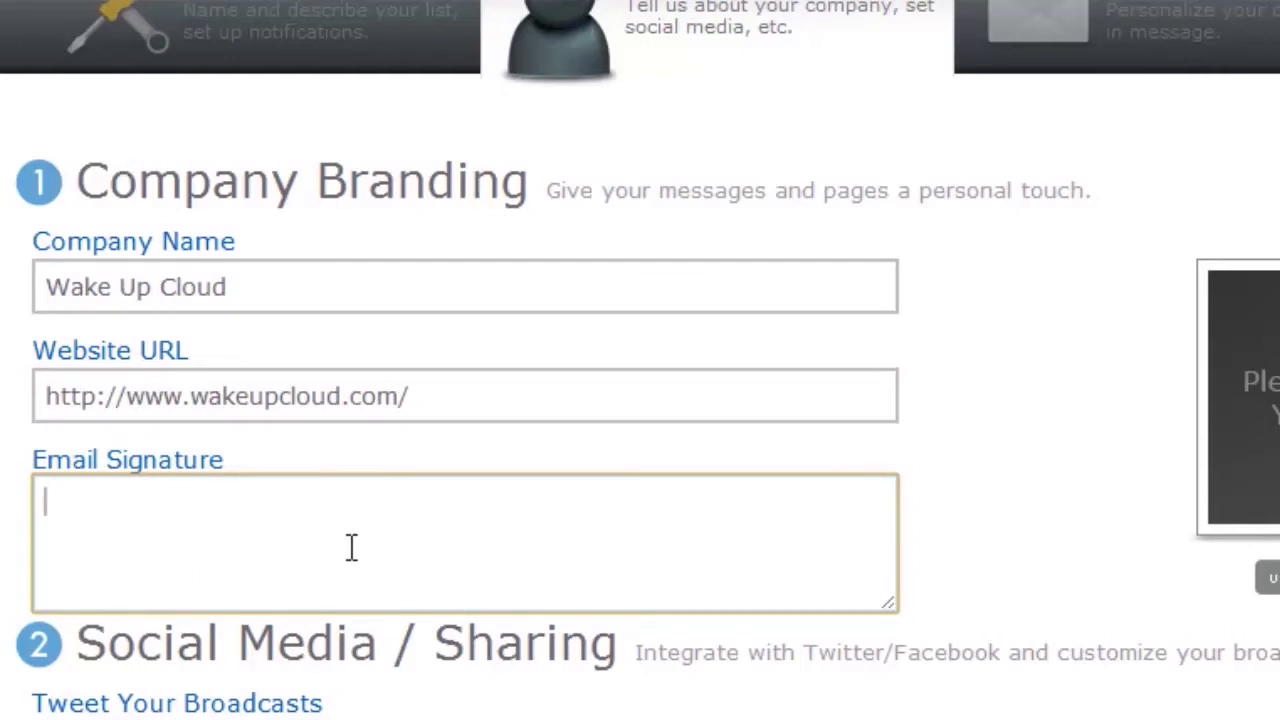
{"action": "type", "text": "All the best,"}
{"action": "key", "text": "Return"}
{"action": "type", "text": "Henri Junttila"}
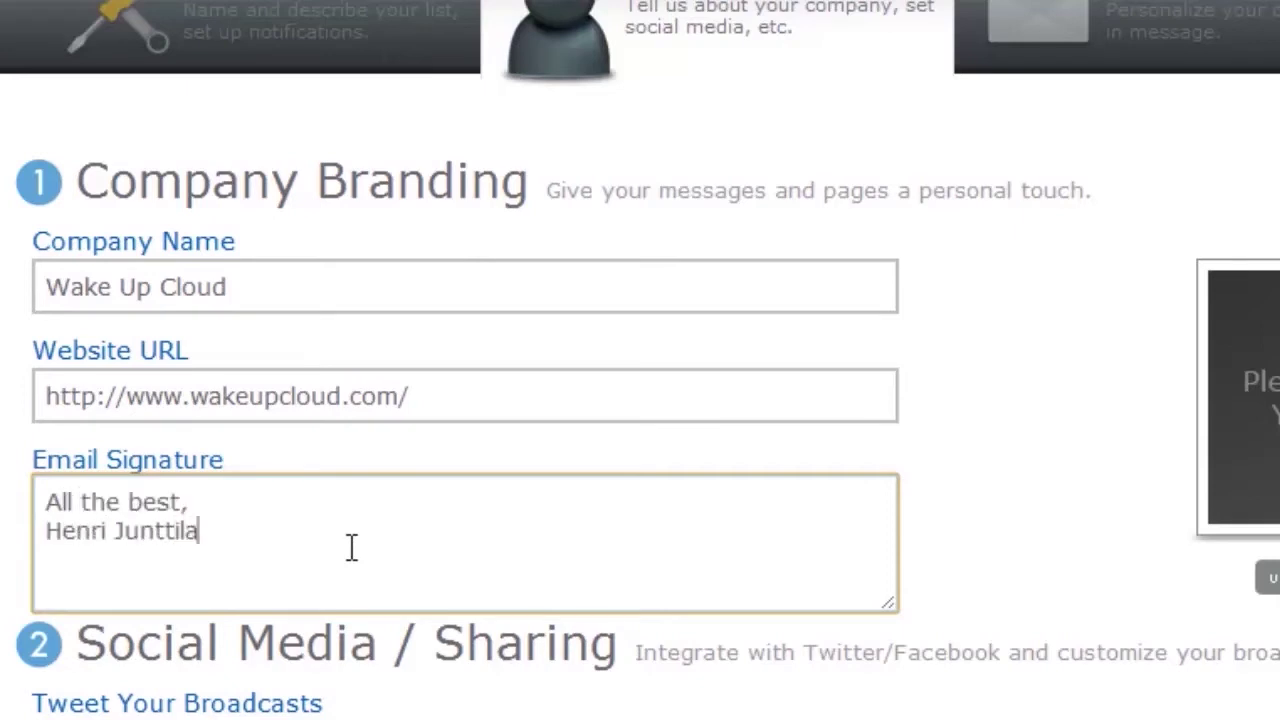
{"action": "key", "text": "Return"}
{"action": "type", "text": "http://www.wakeupcloud.com/"}
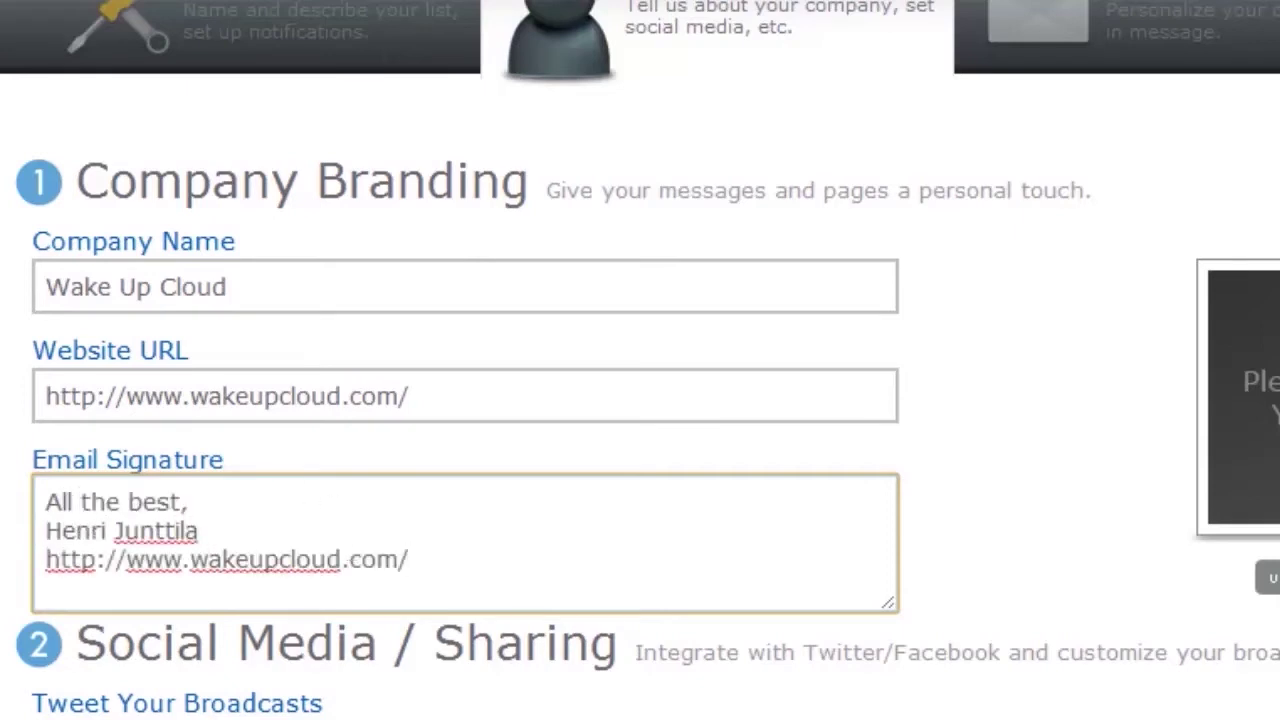
Save the list personalization settings.
{"action": "scroll", "coordinate": [352, 547], "scroll_direction": "down", "scroll_amount": 2}
{"action": "scroll", "coordinate": [459, 360], "scroll_direction": "down", "scroll_amount": 2}
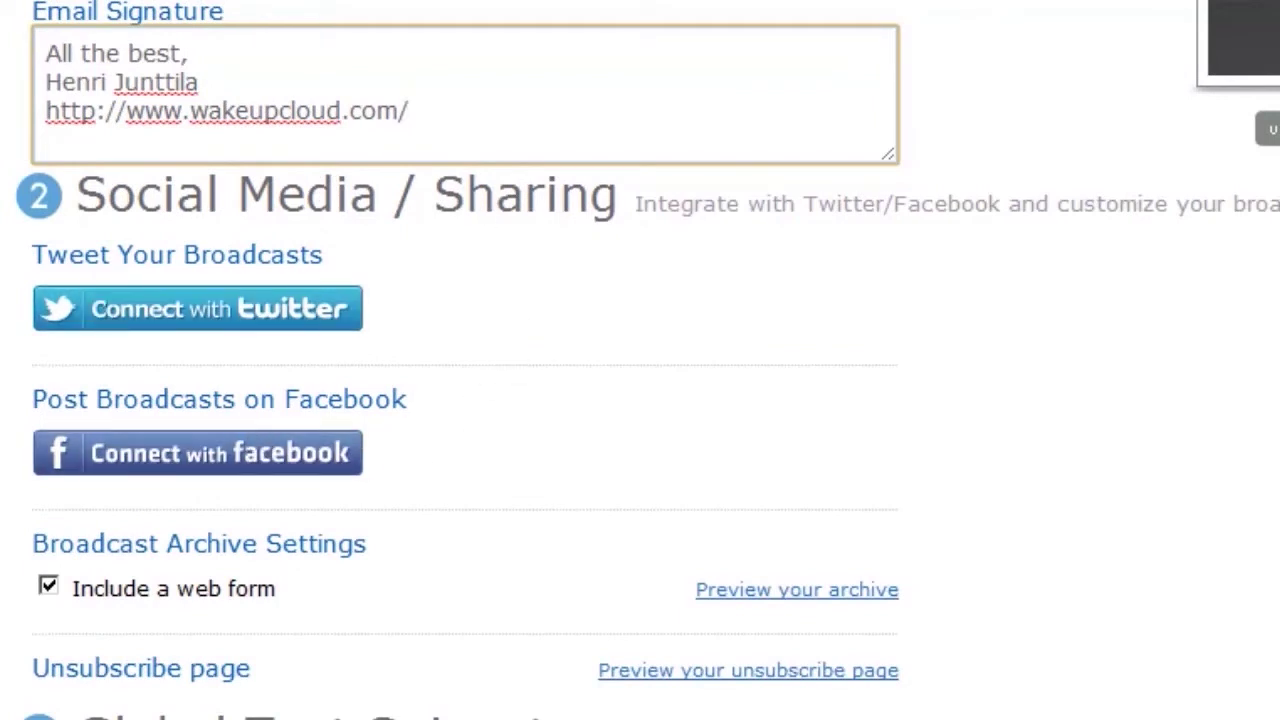
{"action": "scroll", "coordinate": [459, 360], "scroll_direction": "down", "scroll_amount": 2}
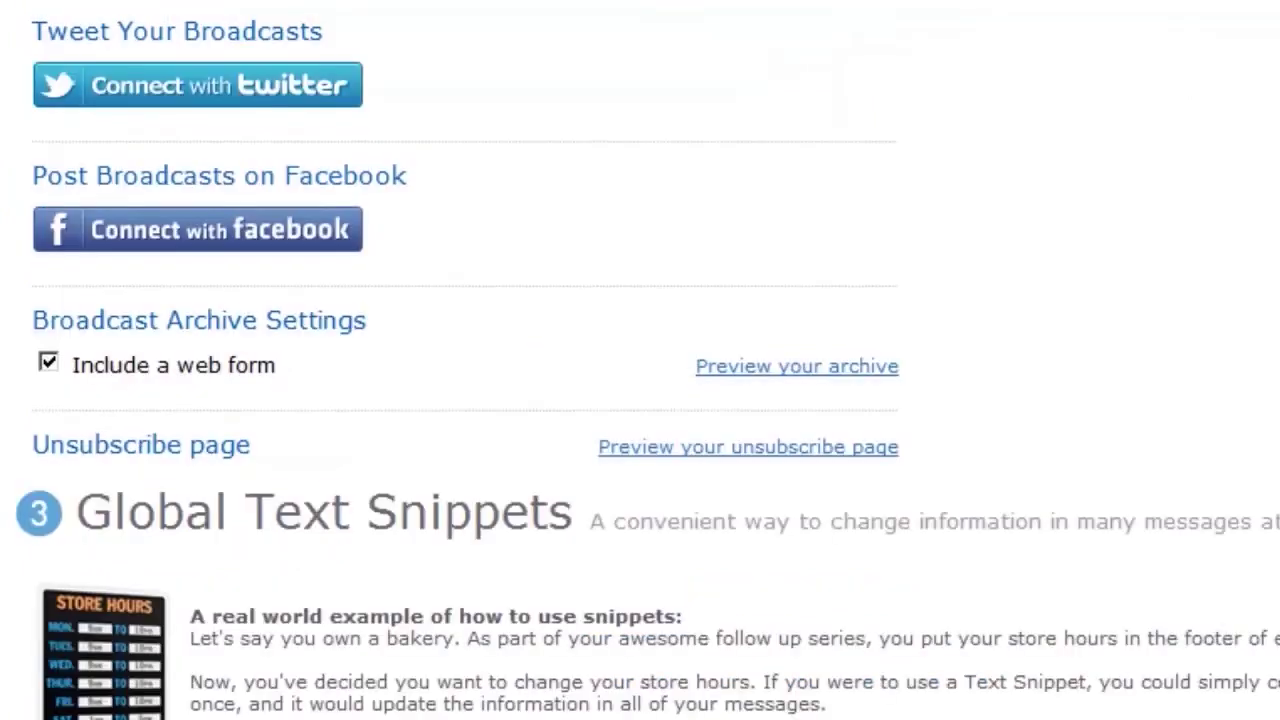
{"action": "scroll", "coordinate": [486, 571], "scroll_direction": "down", "scroll_amount": 2}
{"action": "left_click", "coordinate": [170, 695]}
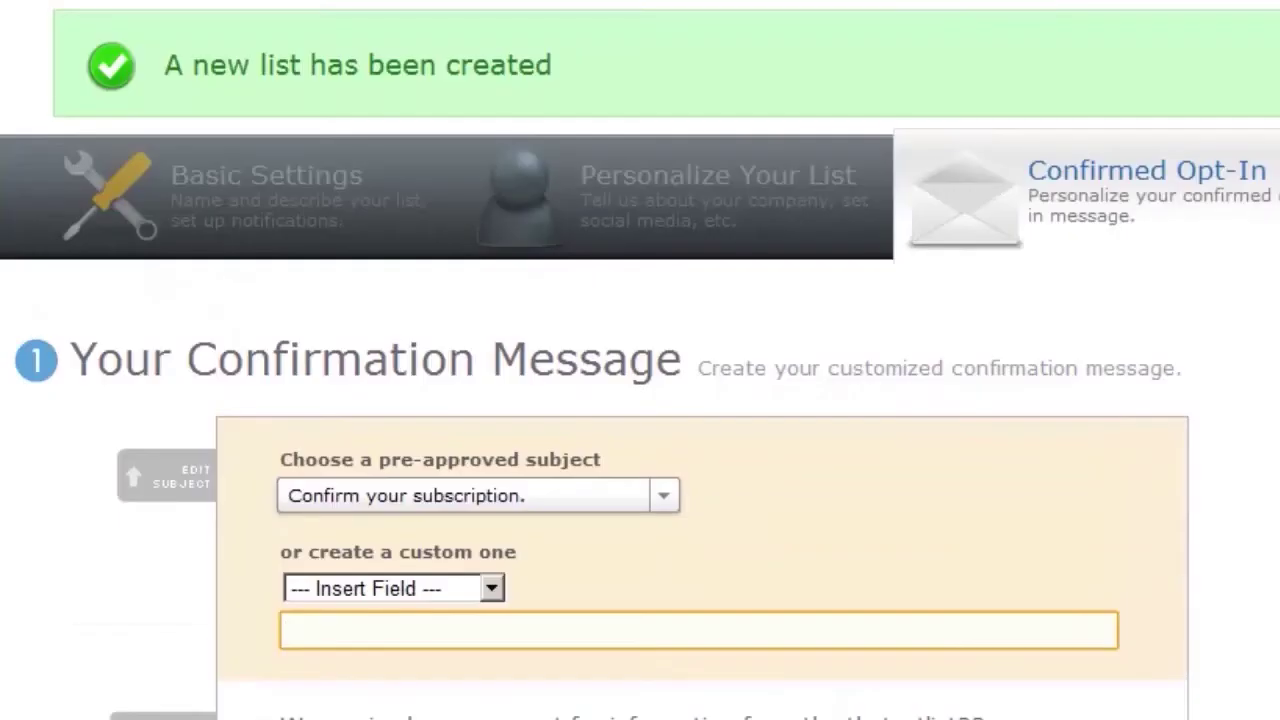
Choose the 'Response Required: Please confirm your request for information.' confirmation subject.
{"action": "scroll", "coordinate": [640, 360], "scroll_direction": "down", "scroll_amount": 2}
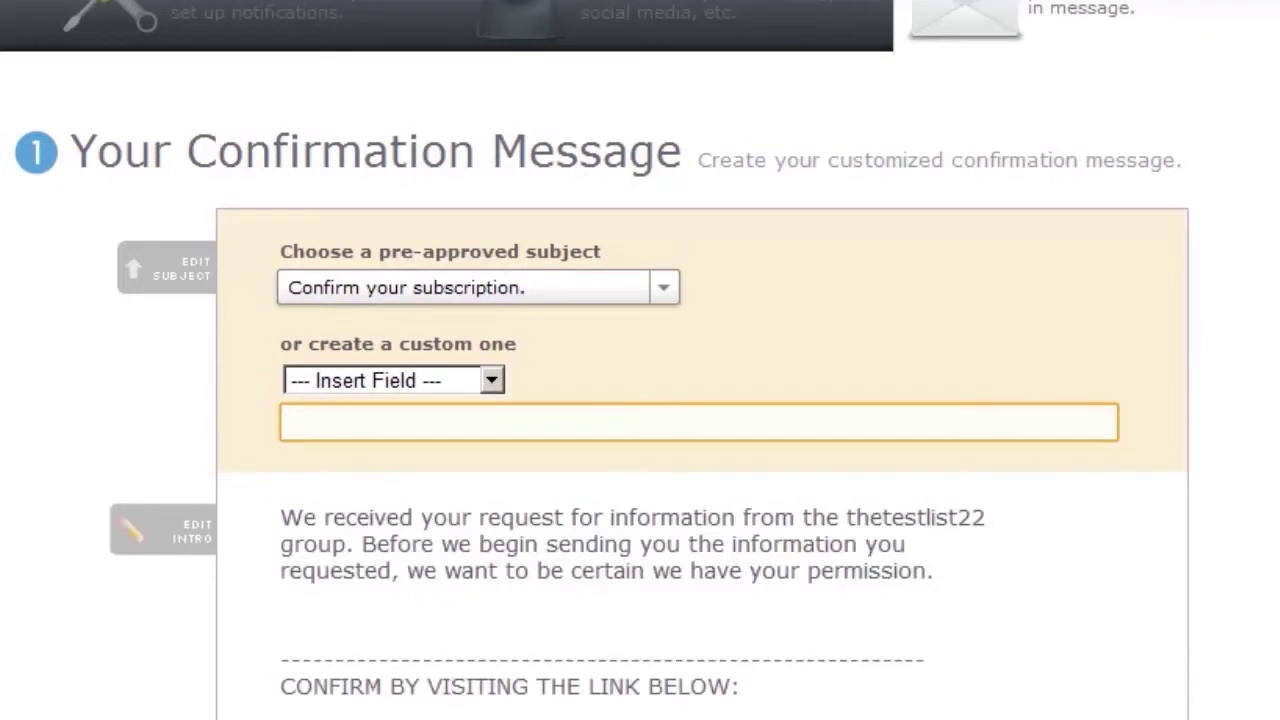
{"action": "scroll", "coordinate": [665, 88], "scroll_direction": "down", "scroll_amount": 2}
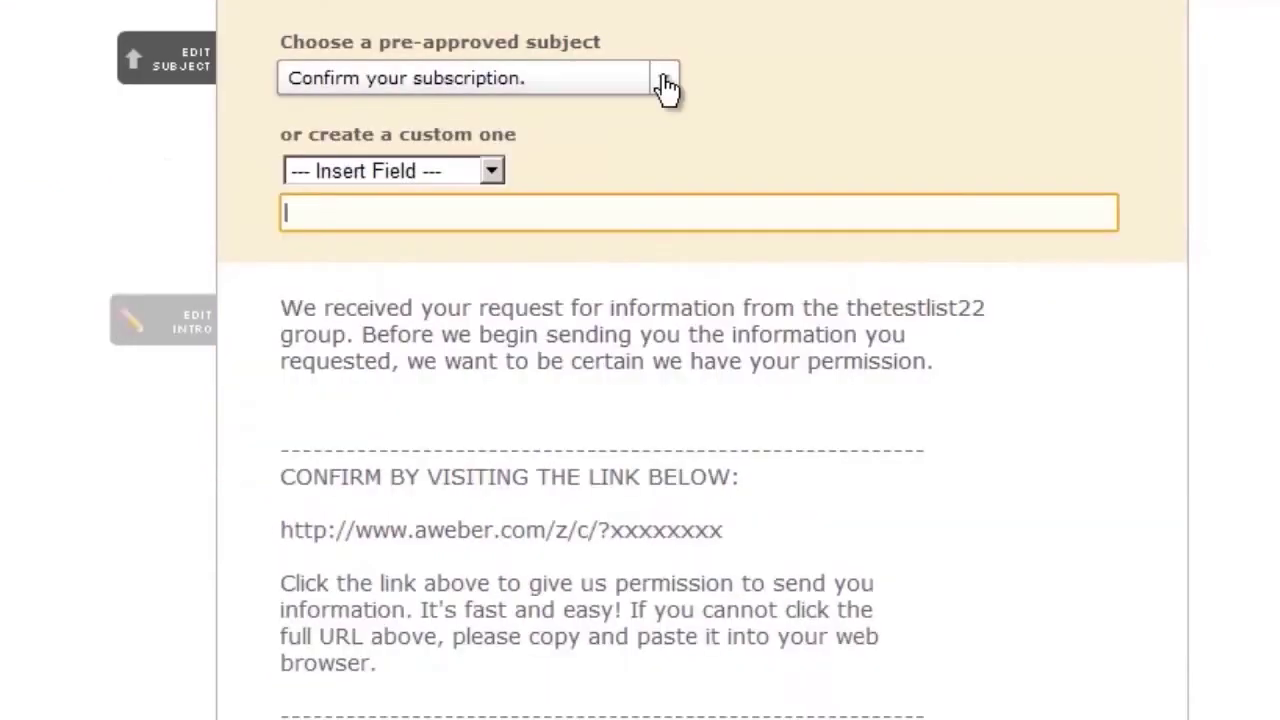
{"action": "left_click", "coordinate": [665, 88]}
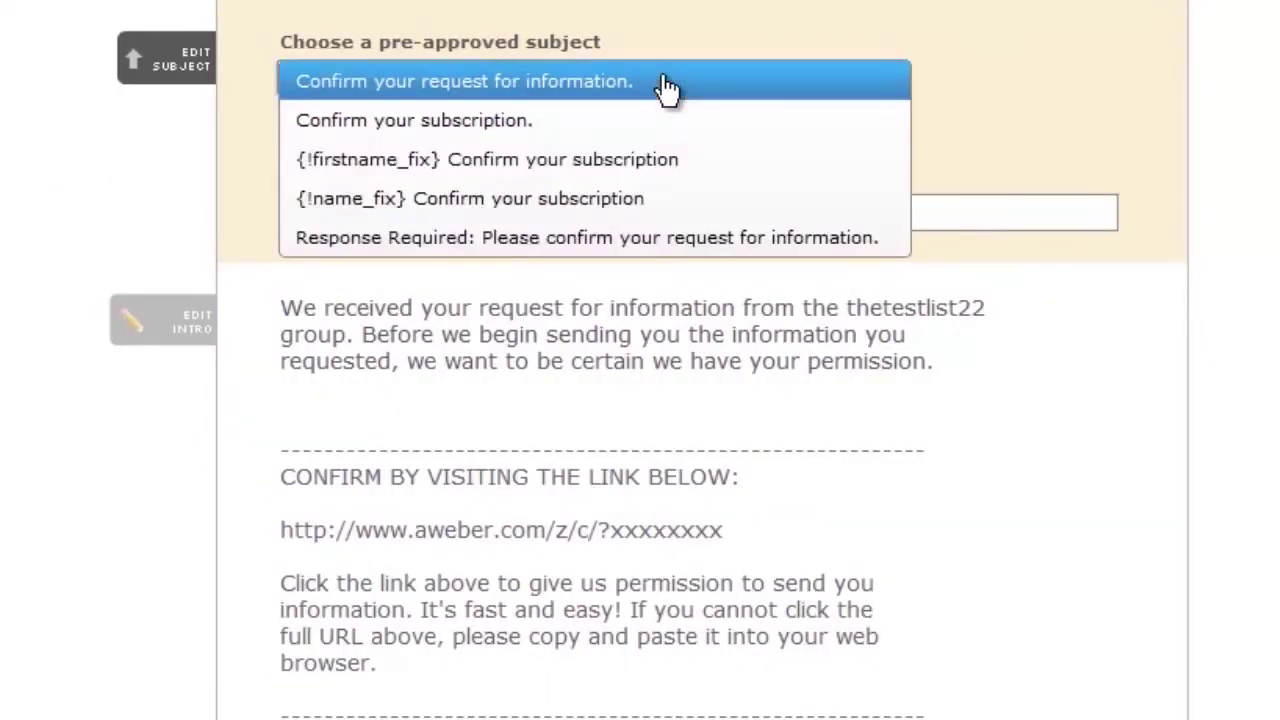
{"action": "left_click", "coordinate": [502, 48]}
{"action": "left_click", "coordinate": [655, 80]}
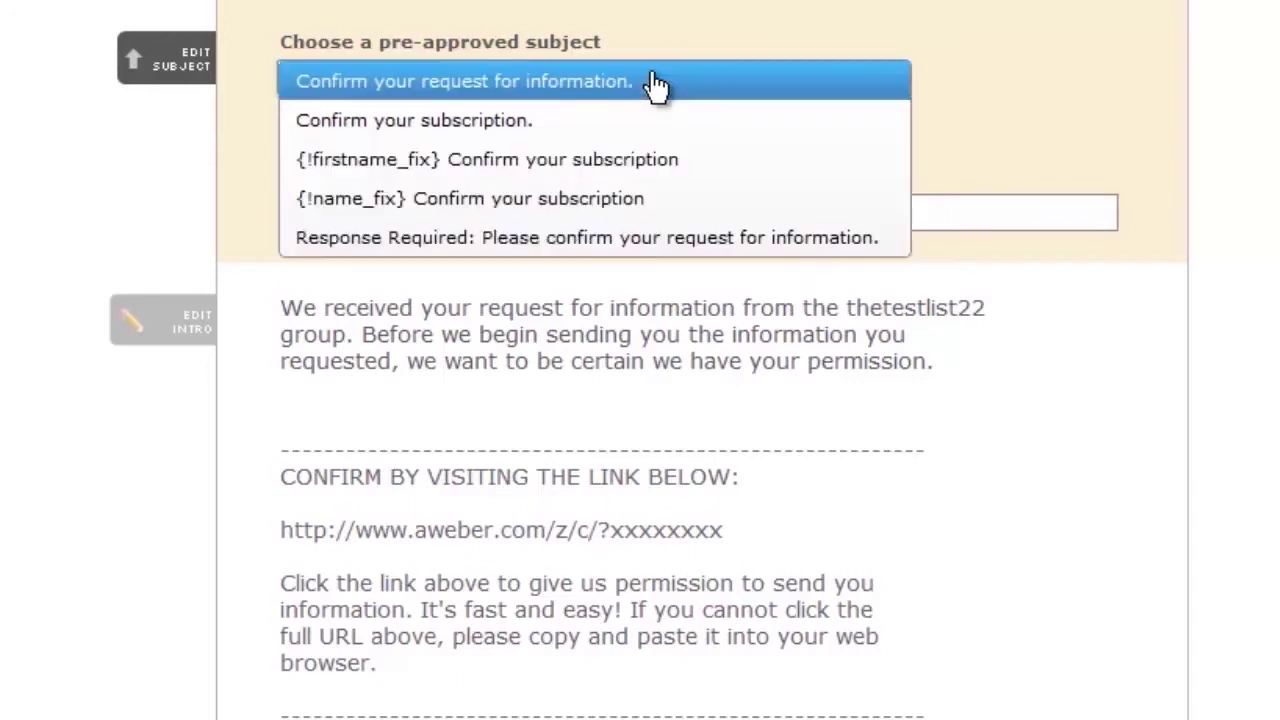
{"action": "left_click", "coordinate": [410, 248]}
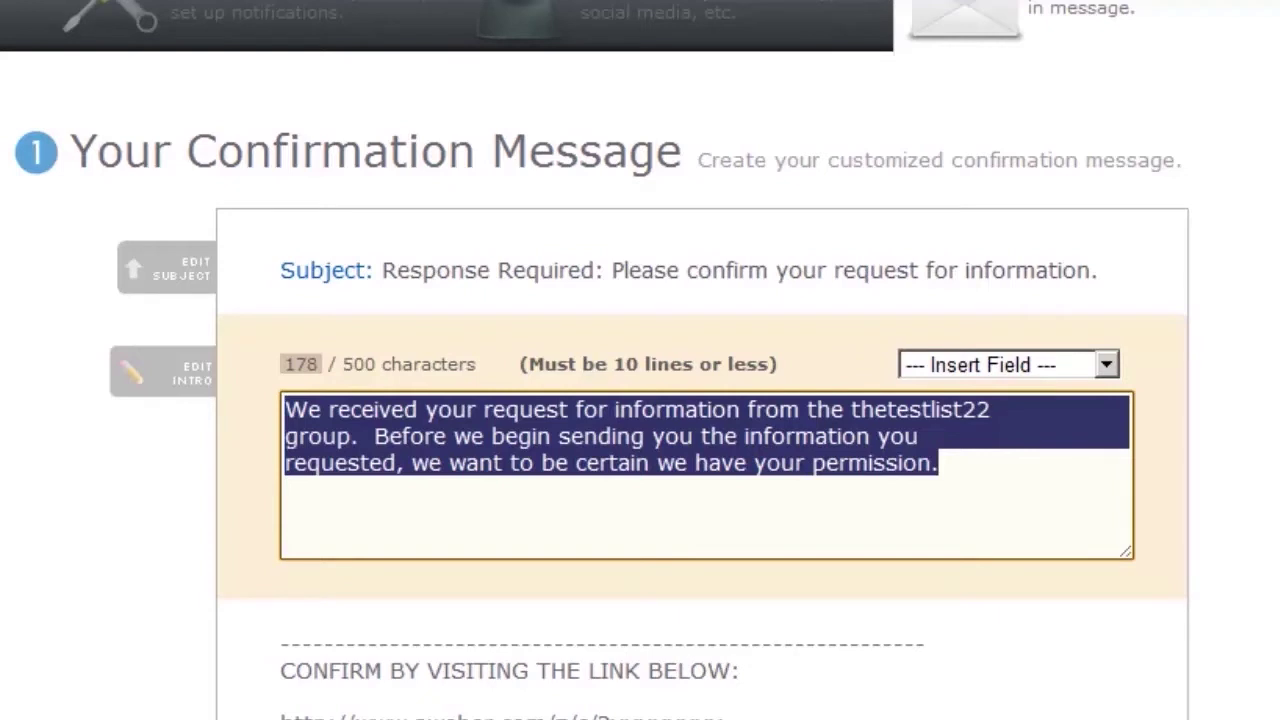
Replace the intro with text asking readers to confirm they're not a robot before the newsletter.
{"action": "type", "text": "Before I"}
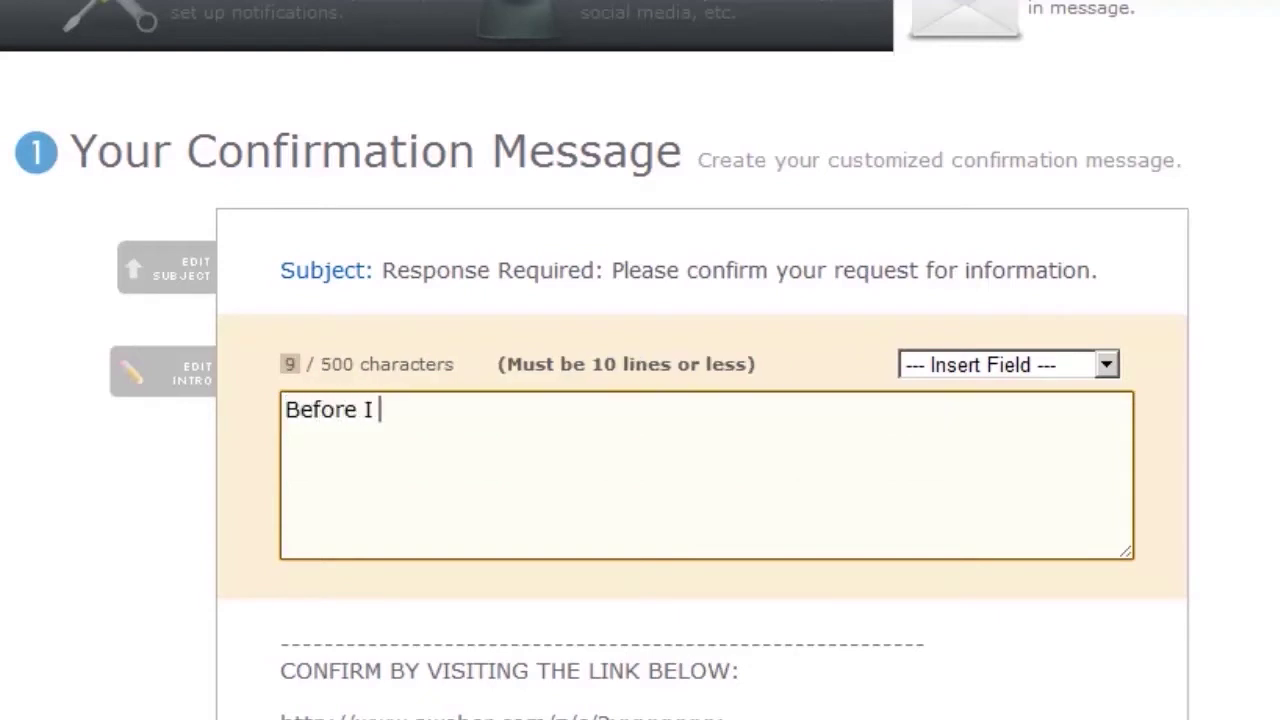
{"action": "type", "text": "send you the newsletter, I need to make s"}
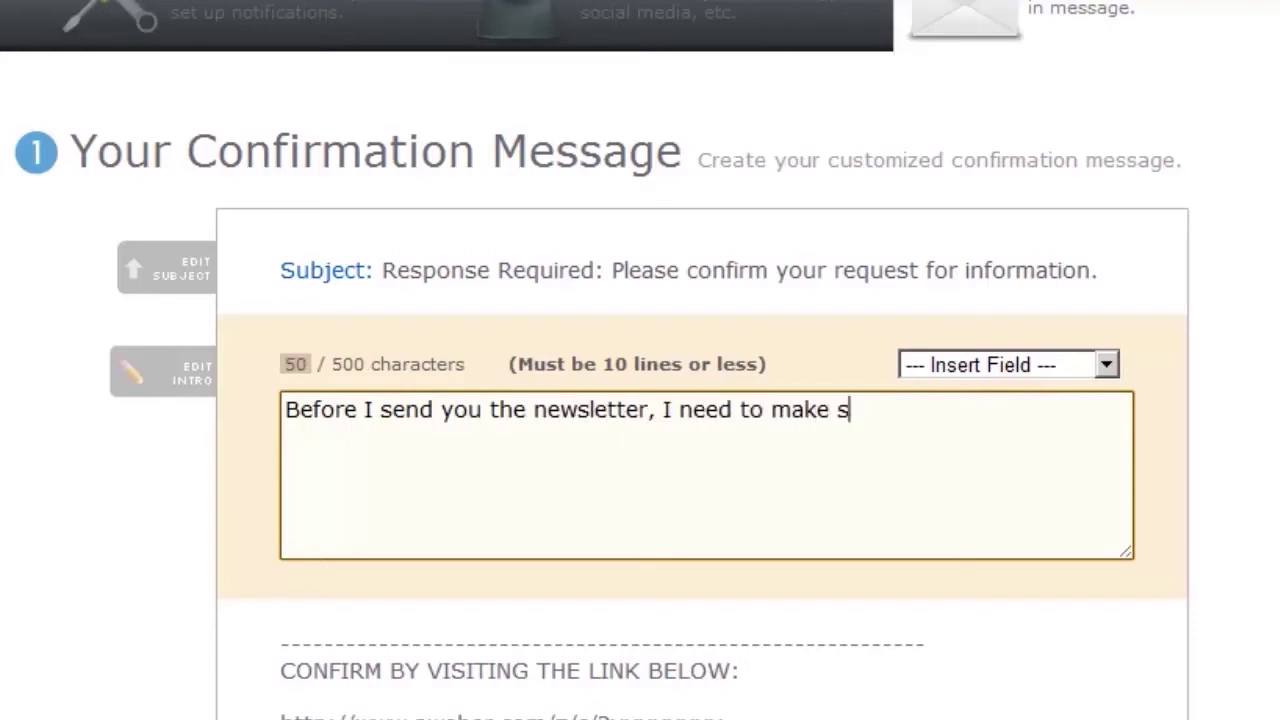
{"action": "type", "text": "ure th"}
{"action": "key", "text": "BackSpace"}
{"action": "key", "text": "BackSpace"}
{"action": "key", "text": "BackSpace"}
{"action": "key", "text": "BackSpace"}
{"action": "type", "text": "re that you're no"}
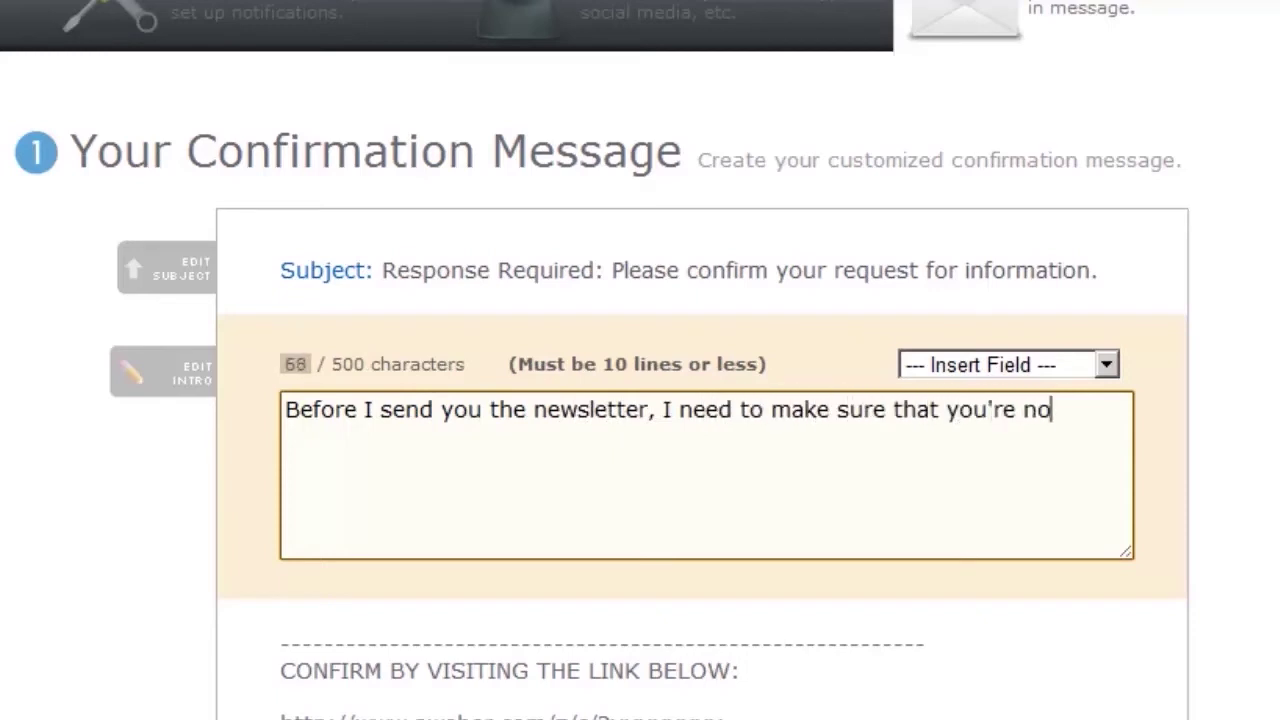
{"action": "type", "text": "t a robot. So go ahead and confirm by clicking the link below, and we can get starte"}
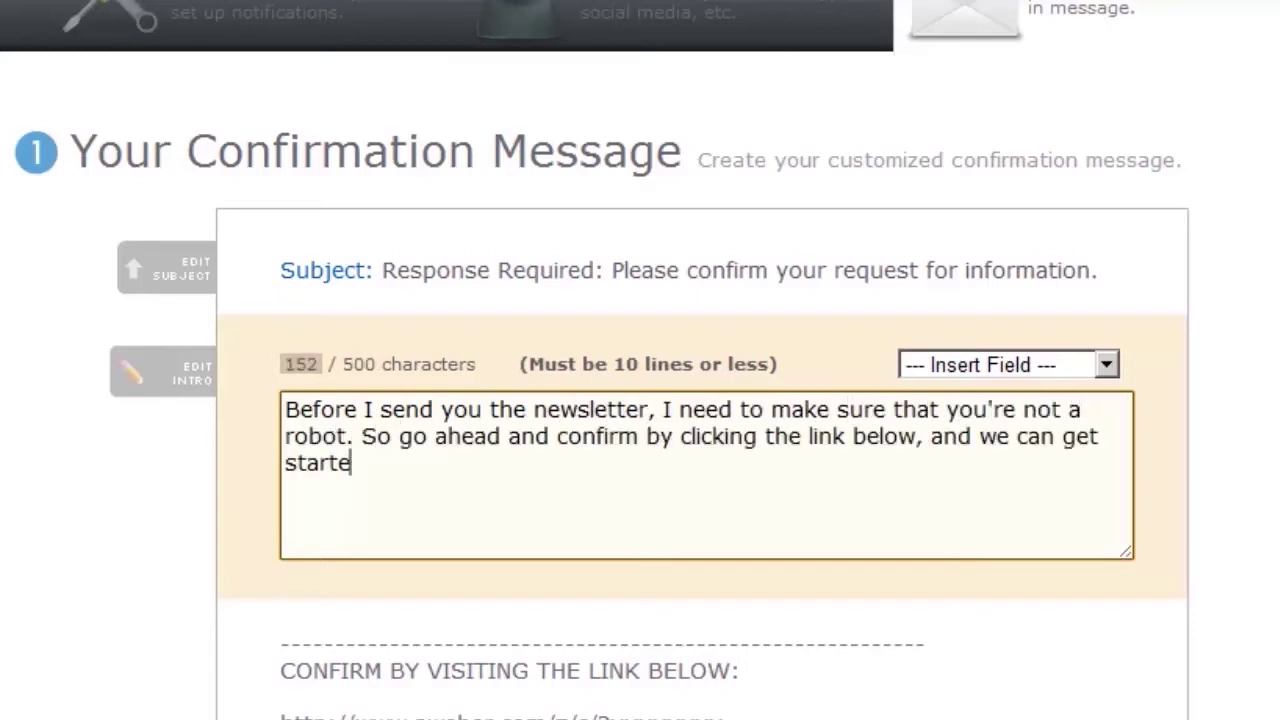
{"action": "type", "text": "d."}
{"action": "left_click", "coordinate": [3, 456]}
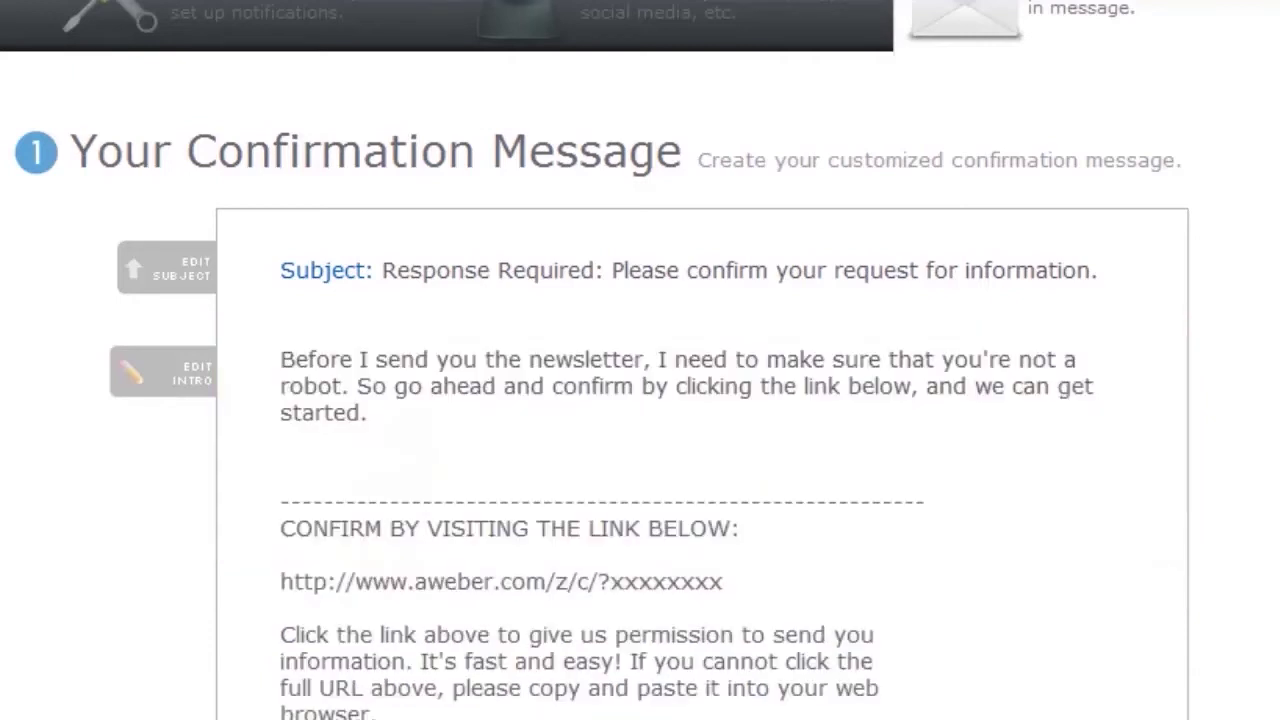
{"action": "scroll", "coordinate": [3, 456], "scroll_direction": "down", "scroll_amount": 2}
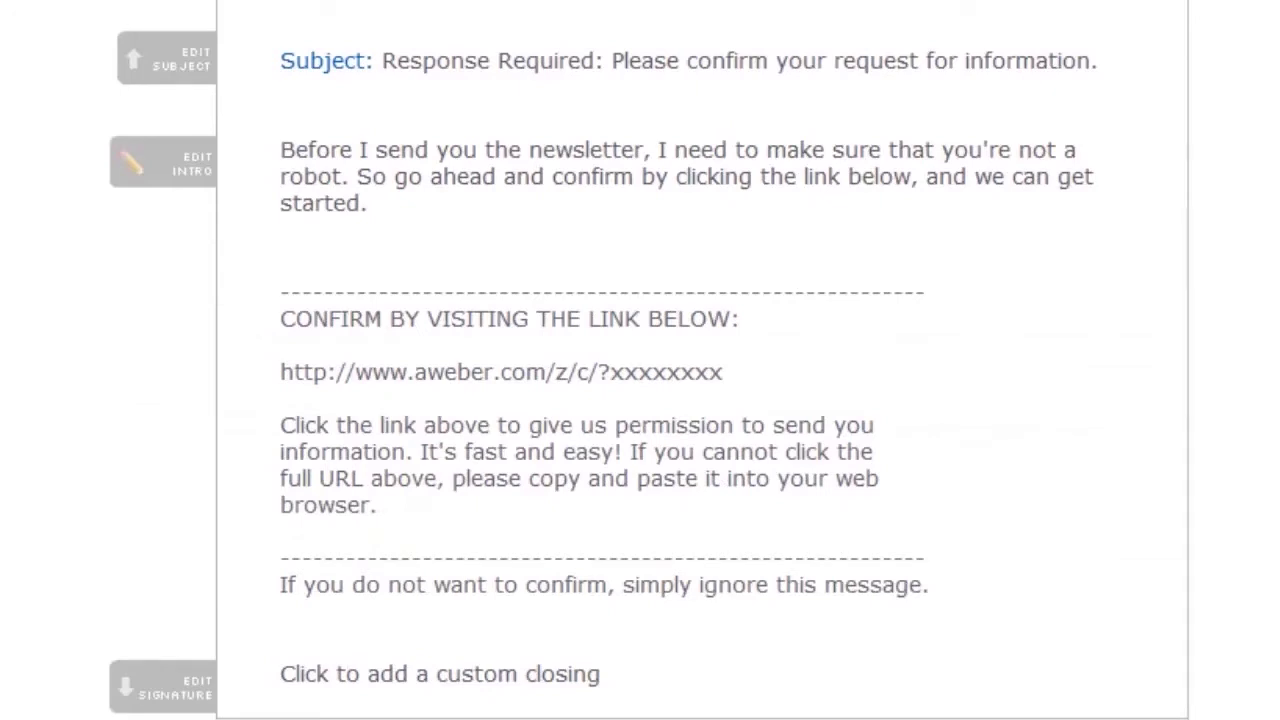
{"action": "scroll", "coordinate": [640, 360], "scroll_direction": "down", "scroll_amount": 2}
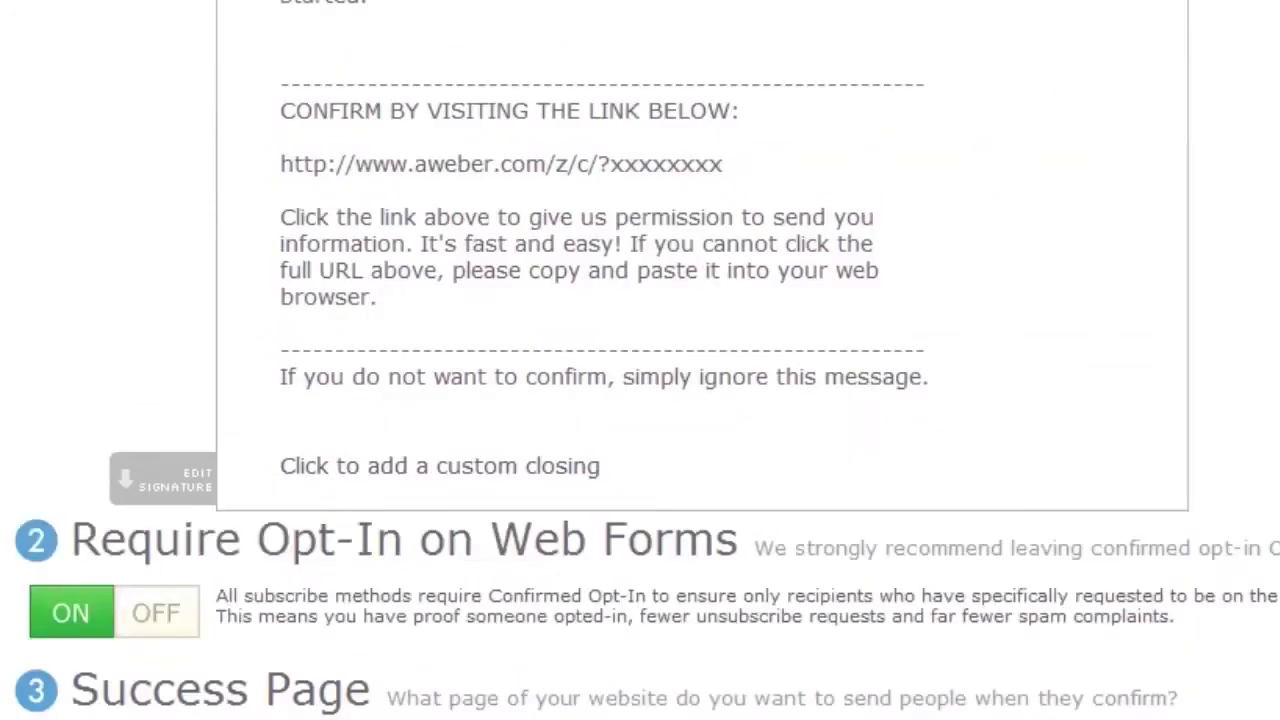
{"action": "scroll", "coordinate": [640, 360], "scroll_direction": "down", "scroll_amount": 2}
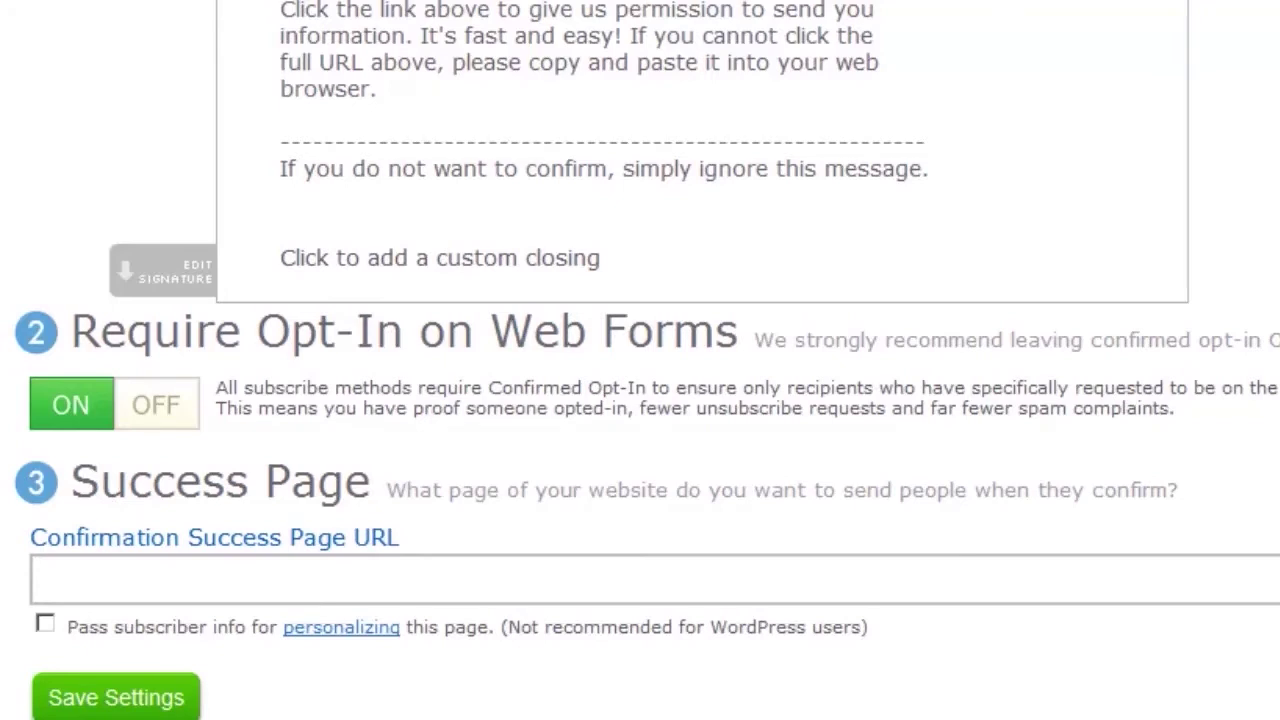
{"action": "left_click", "coordinate": [84, 582]}
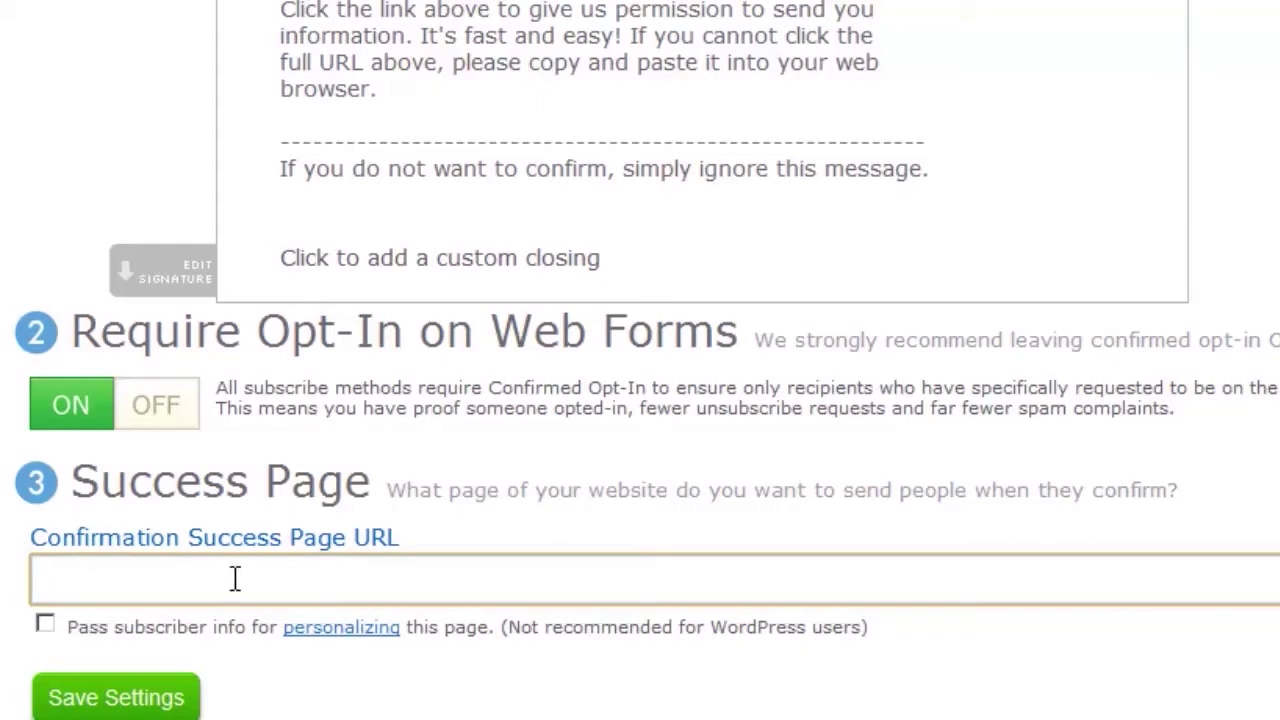
{"action": "scroll", "coordinate": [235, 578], "scroll_direction": "up", "scroll_amount": 8}
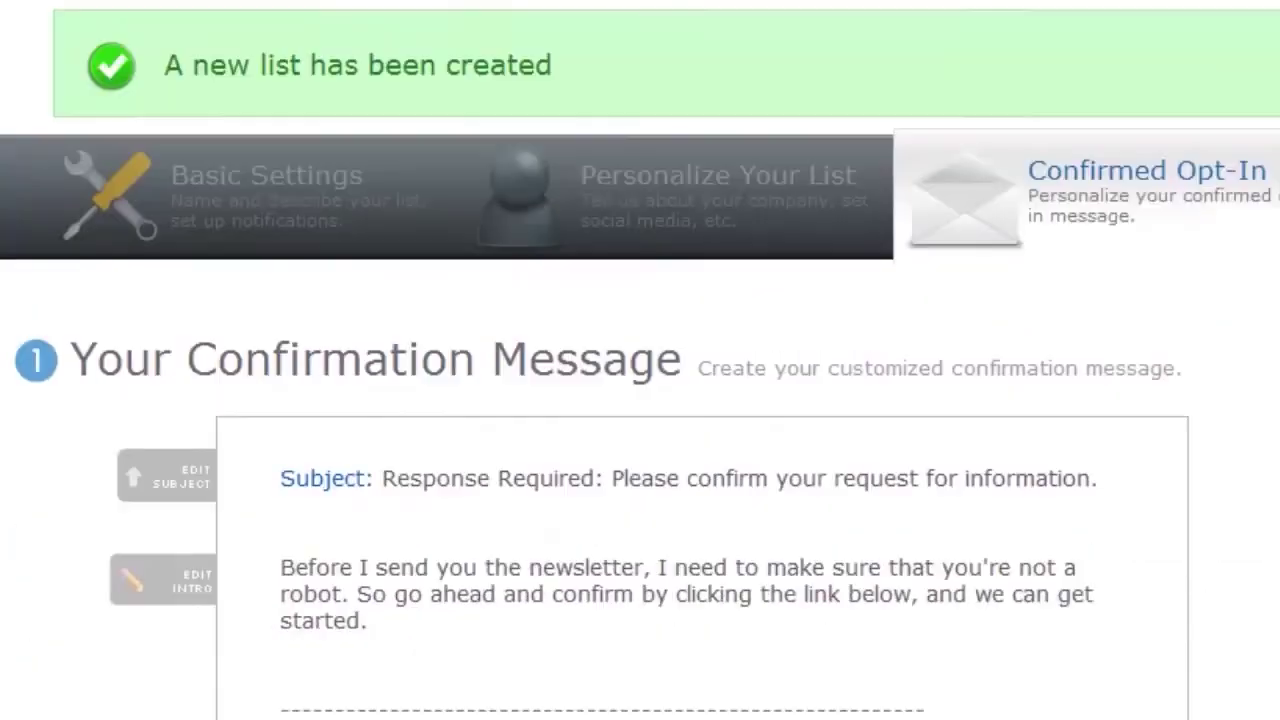
{"action": "scroll", "coordinate": [640, 360], "scroll_direction": "up", "scroll_amount": 2}
{"action": "scroll", "coordinate": [640, 360], "scroll_direction": "down", "scroll_amount": 10}
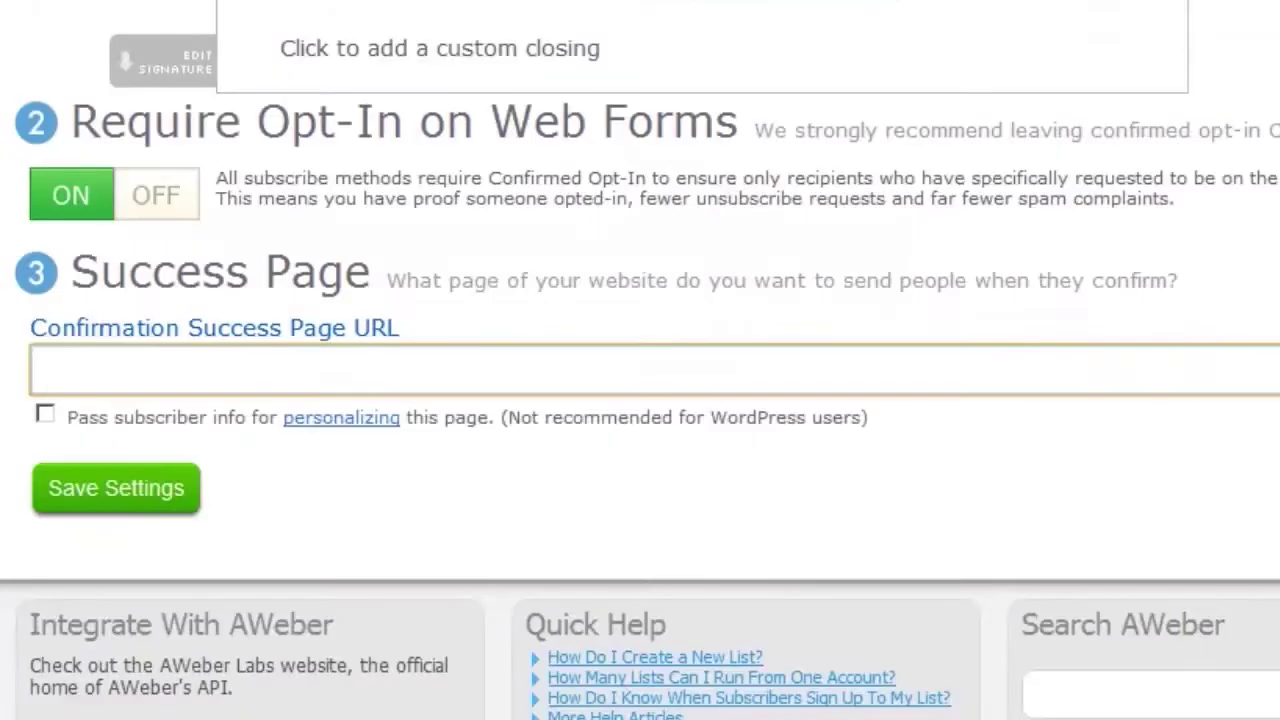
{"action": "scroll", "coordinate": [10, 712], "scroll_direction": "up", "scroll_amount": 5}
{"action": "scroll", "coordinate": [10, 712], "scroll_direction": "down", "scroll_amount": 3}
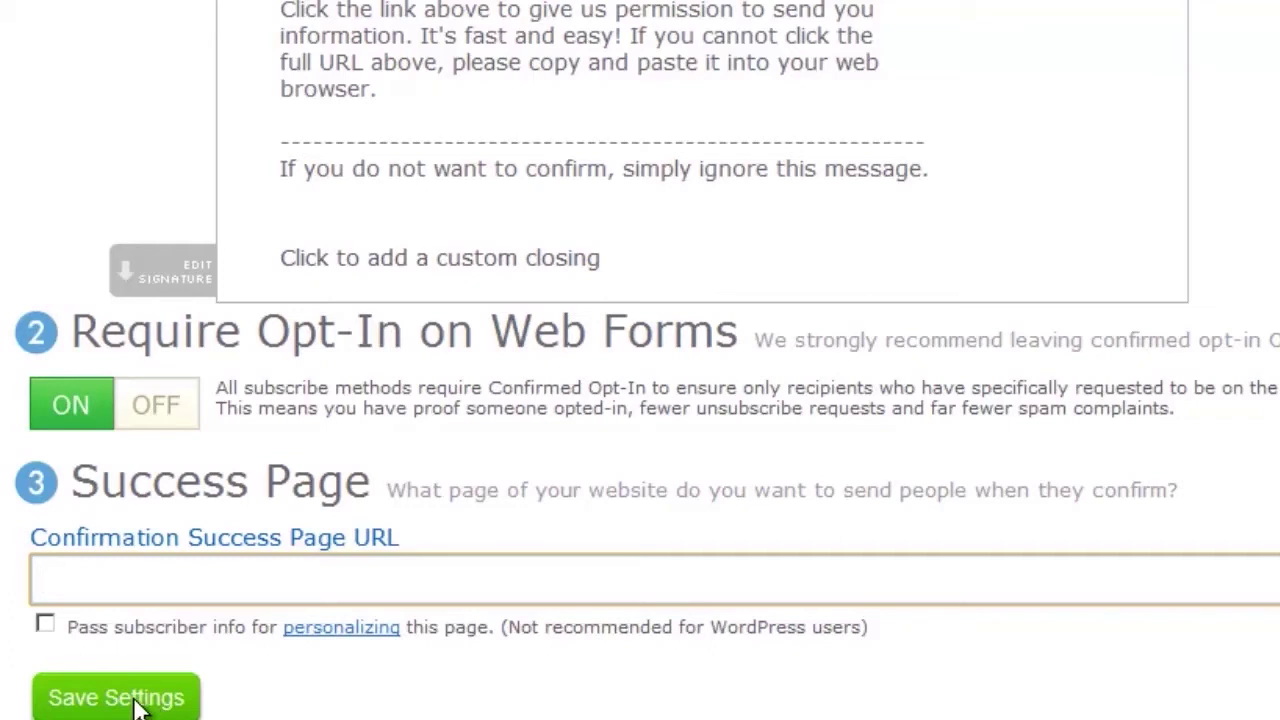
{"action": "left_click", "coordinate": [135, 701]}
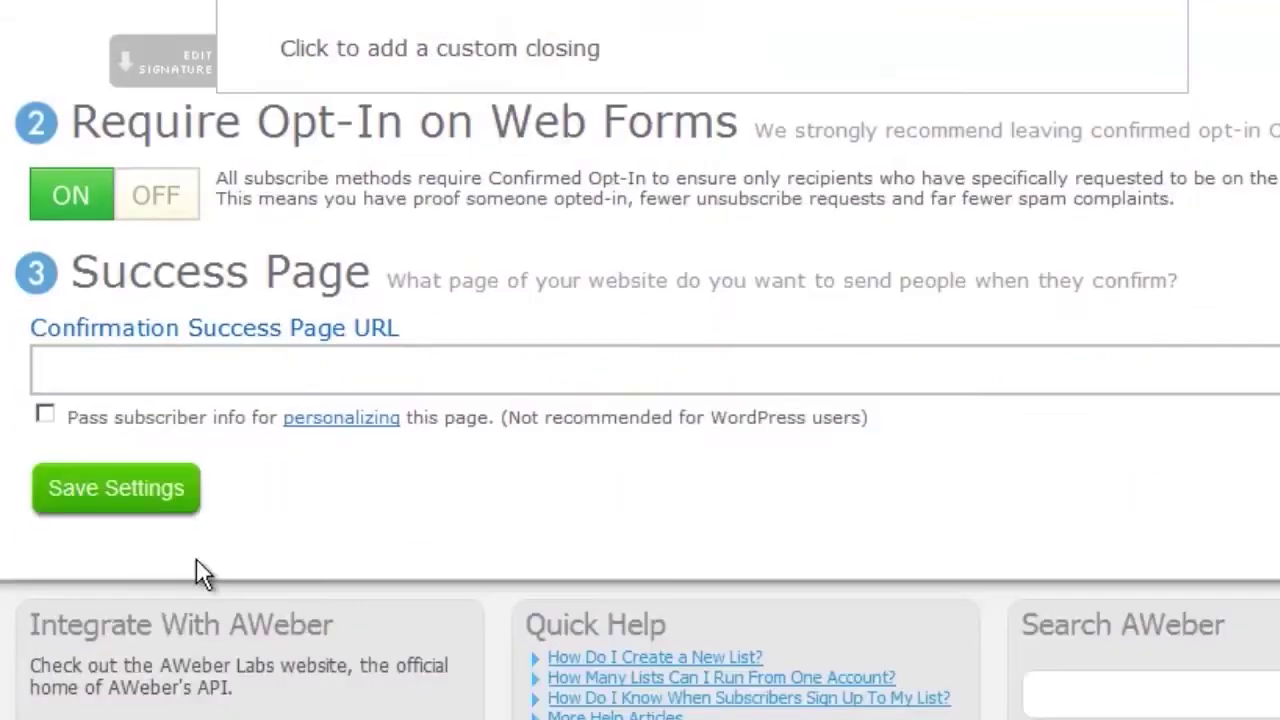
Add the closing 'All the best,' with the sender's name and save the opt-in settings.
{"action": "left_click", "coordinate": [191, 495]}
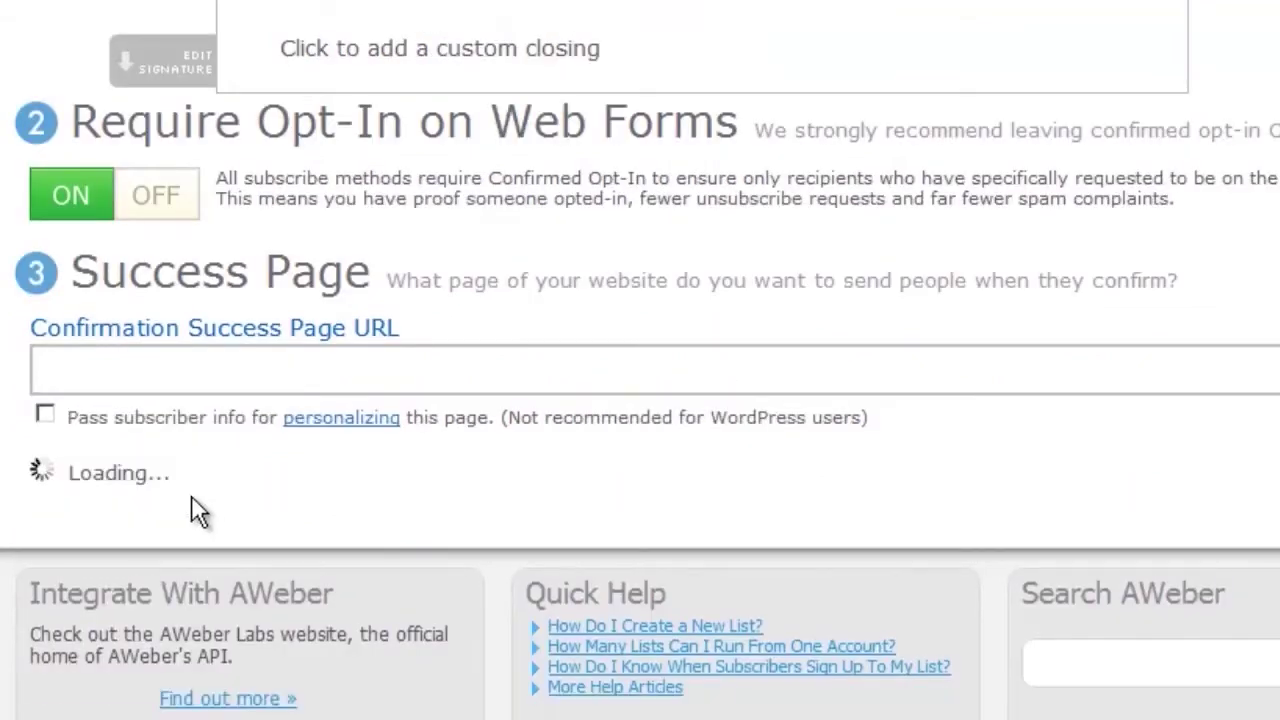
{"action": "scroll", "coordinate": [640, 360], "scroll_direction": "up", "scroll_amount": 4}
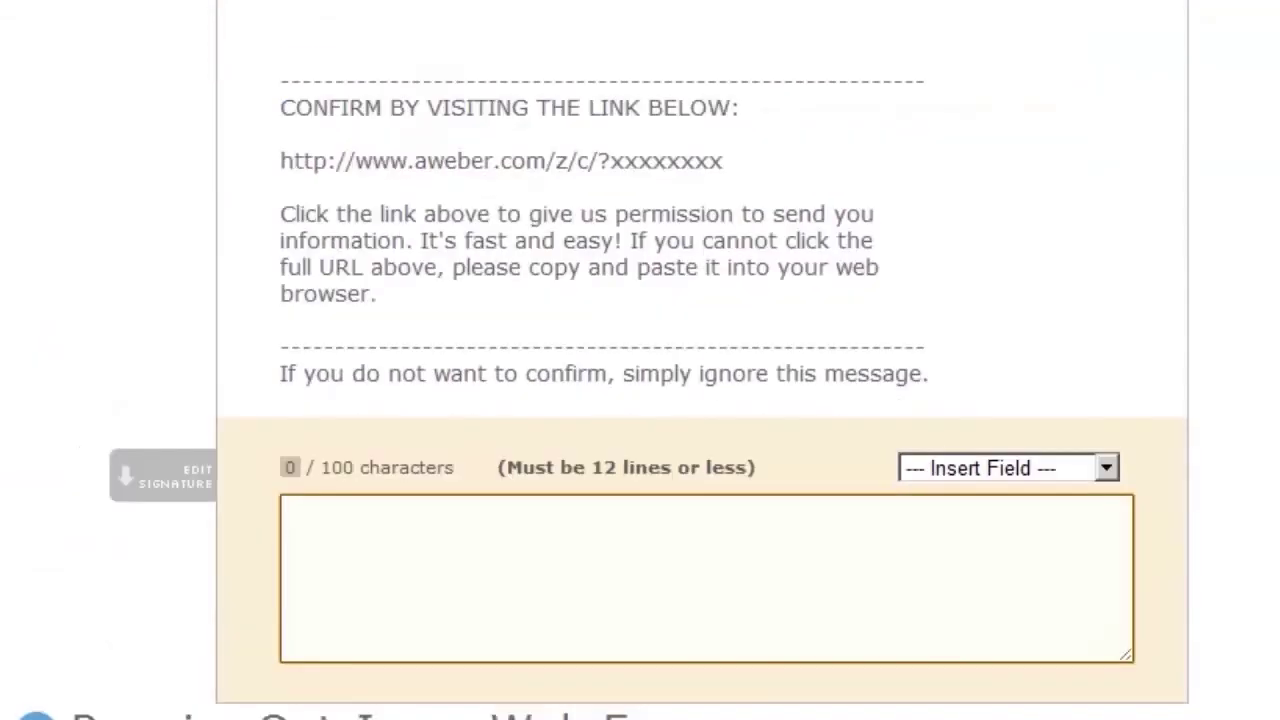
{"action": "type", "text": "All the best,"}
{"action": "key", "text": "Return"}
{"action": "type", "text": "Henri Junttila"}
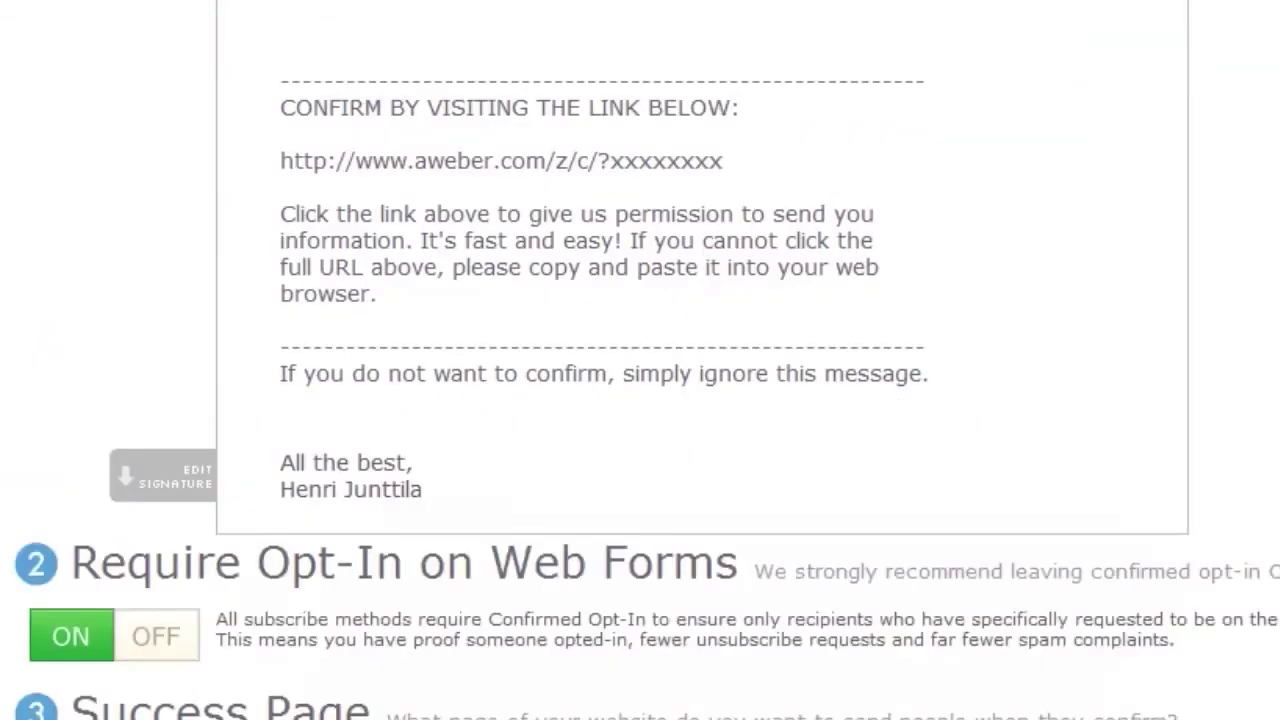
{"action": "scroll", "coordinate": [640, 400], "scroll_direction": "down", "scroll_amount": 6}
{"action": "left_click", "coordinate": [119, 384]}
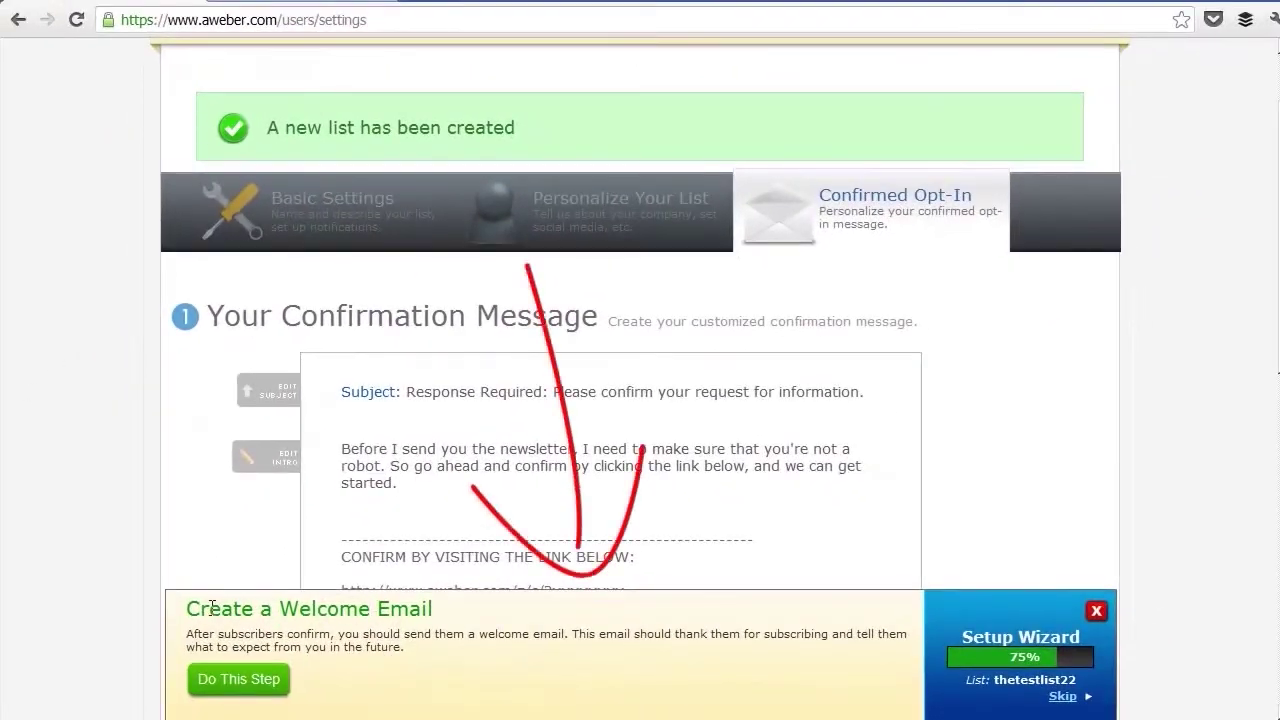
{"action": "scroll", "coordinate": [148, 363], "scroll_direction": "up", "scroll_amount": 2}
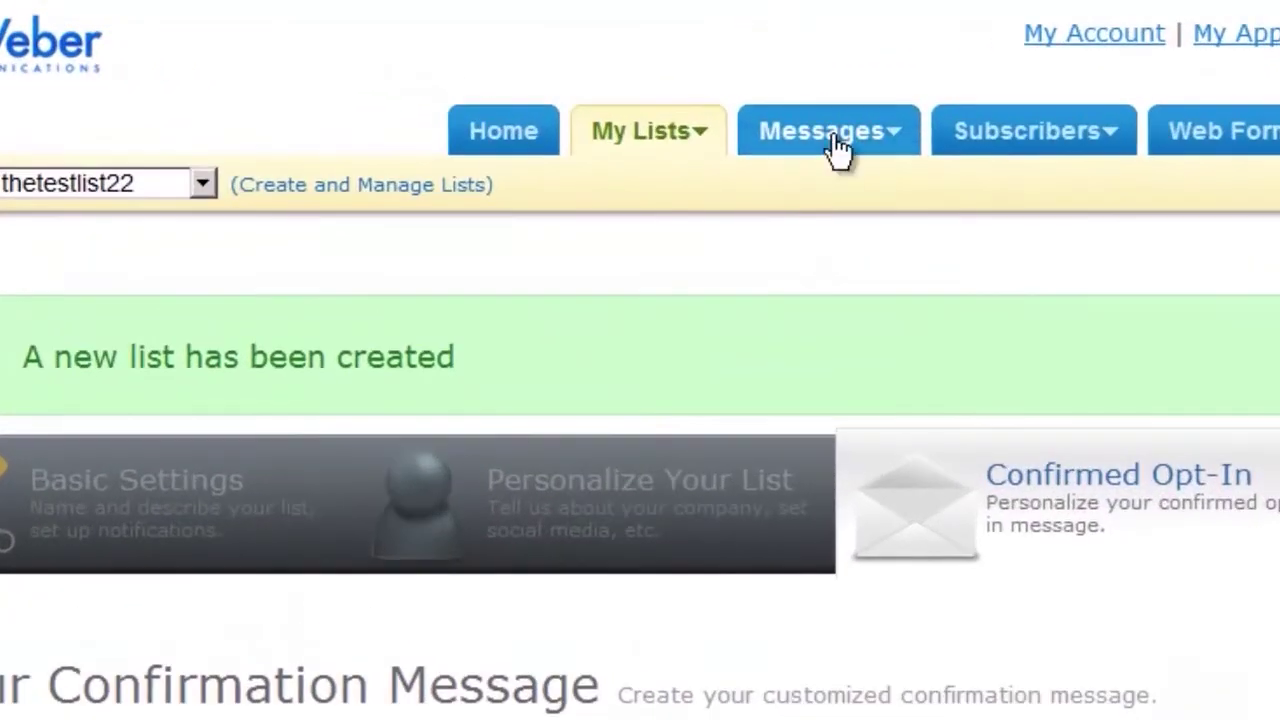
Create a new Plain Text follow-up message from Messages > Follow Up.
{"action": "mouse_move", "coordinate": [732, 122]}
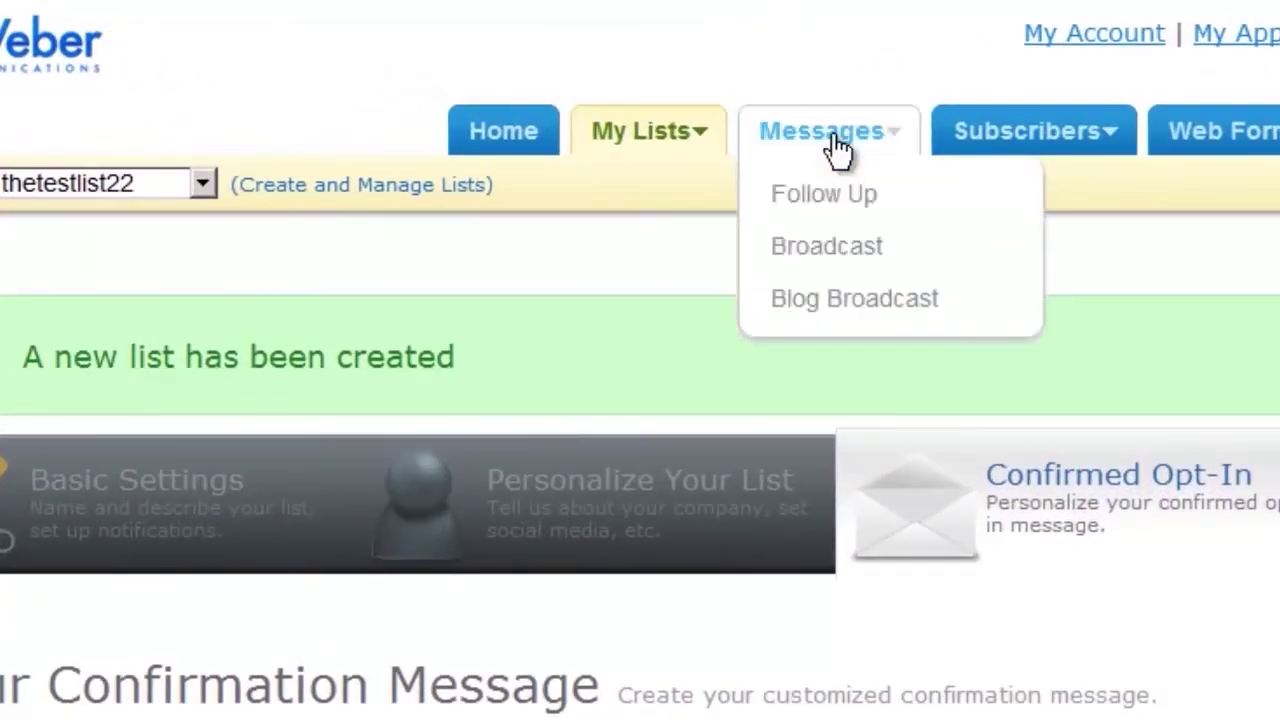
{"action": "left_click", "coordinate": [852, 200]}
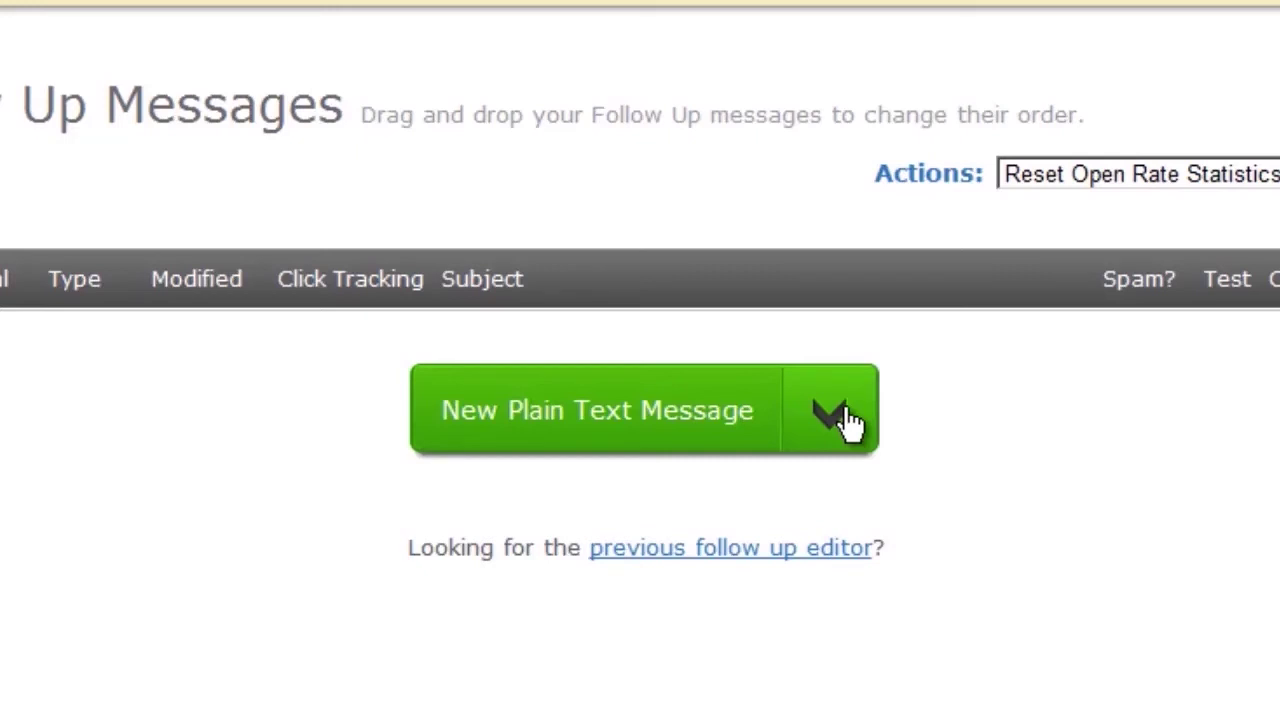
{"action": "left_click", "coordinate": [836, 414]}
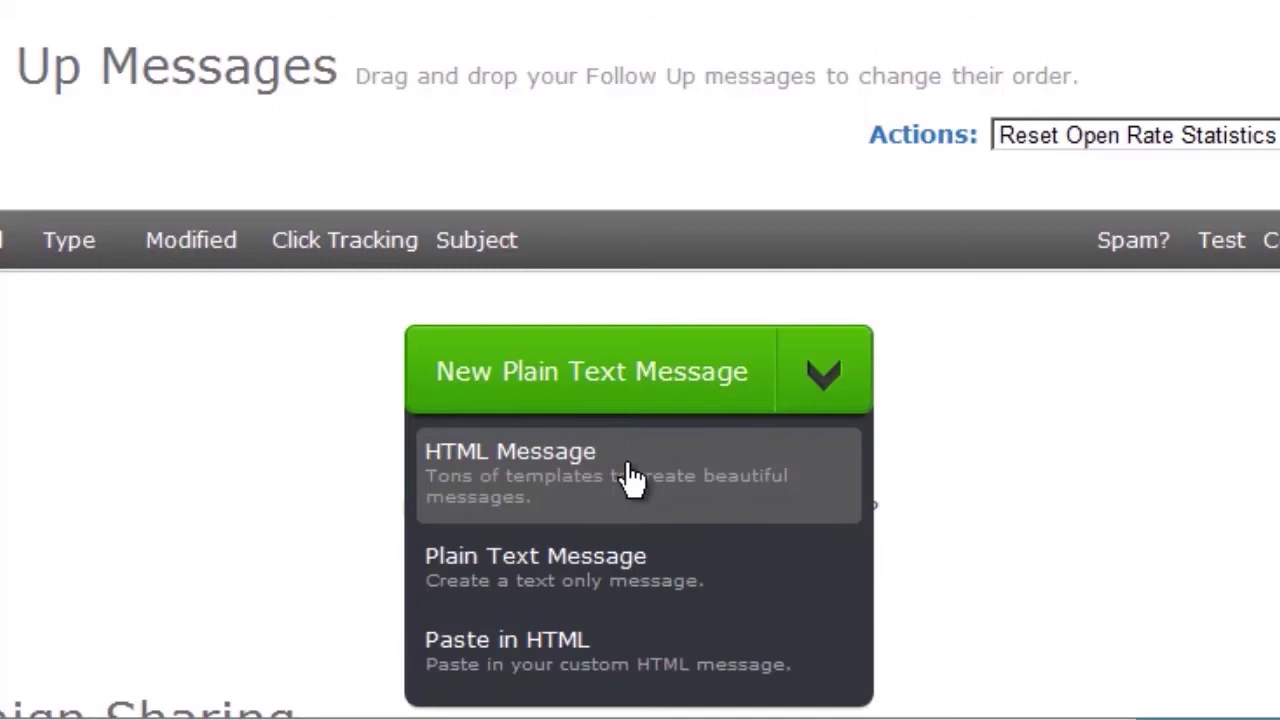
{"action": "left_click", "coordinate": [636, 570]}
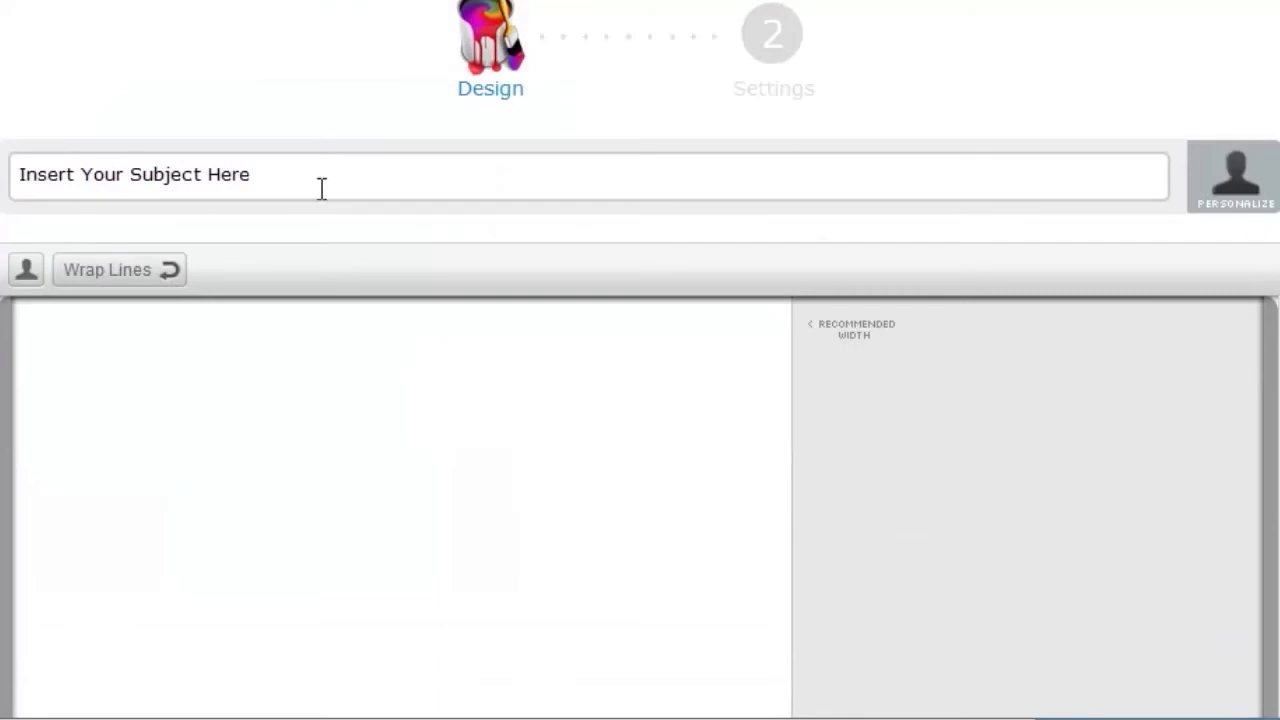
Set the message subject to 'Welcome the Newsletter!'.
{"action": "left_click", "coordinate": [322, 187]}
{"action": "type", "text": "Welo"}
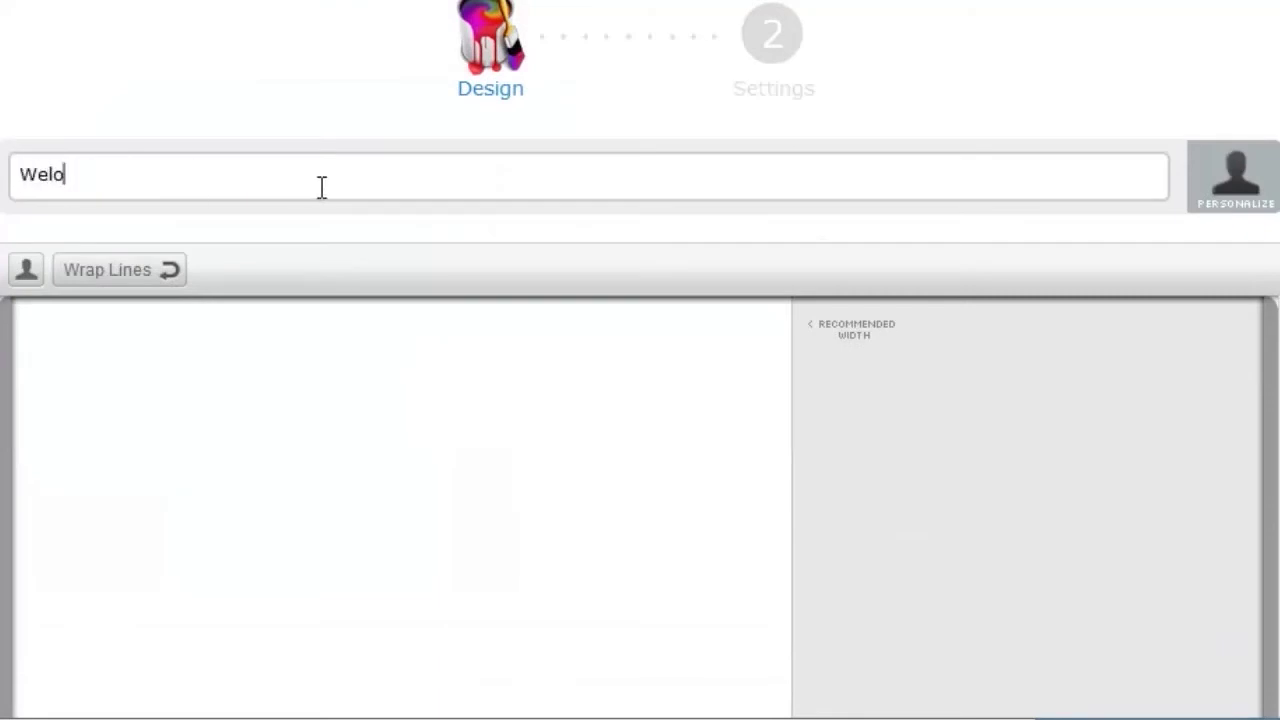
{"action": "key", "text": "BackSpace"}
{"action": "type", "text": "come the Newsletter!"}
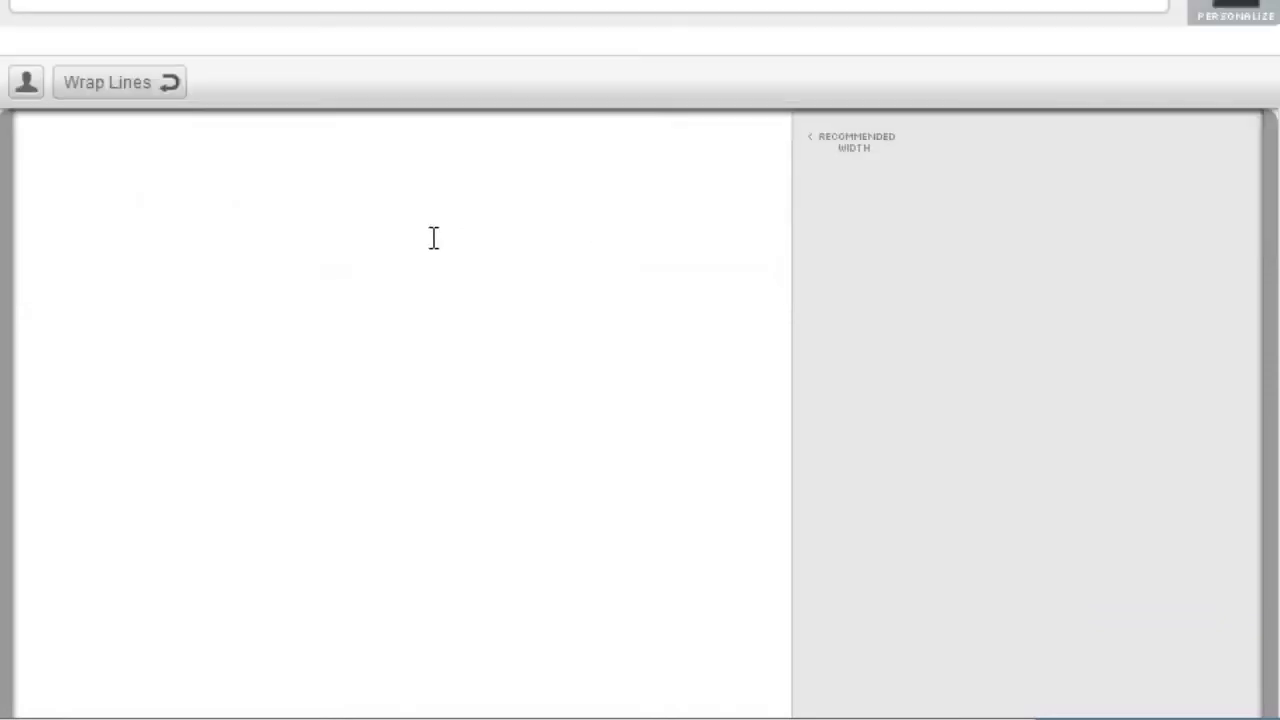
Write the body: 'Heya,', a thank-you for signing up, the report link line, [LINK], and the sign-off.
{"action": "left_click", "coordinate": [434, 424]}
{"action": "type", "text": "Heya,"}
{"action": "key", "text": "Return"}
{"action": "type", "text": "Thank you for si"}
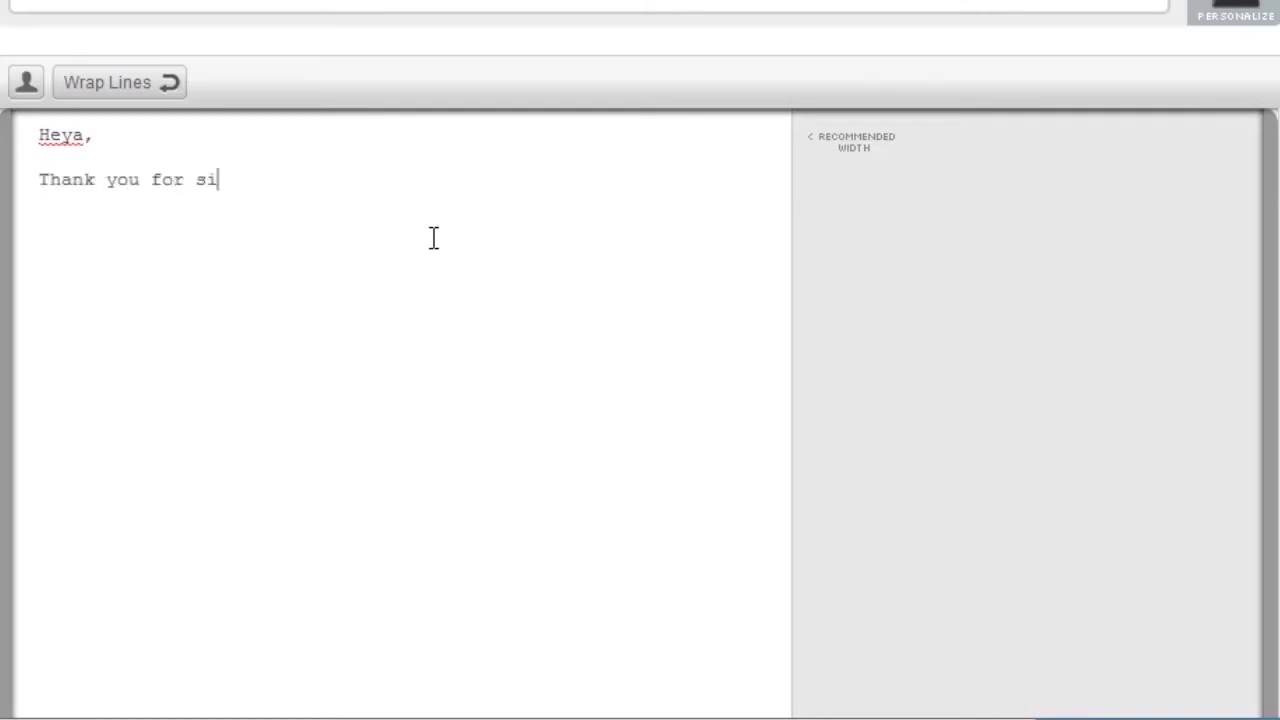
{"action": "type", "text": "gning up."}
{"action": "key", "text": "Return"}
{"action": "key", "text": "Return"}
{"action": "type", "text": "Her"}
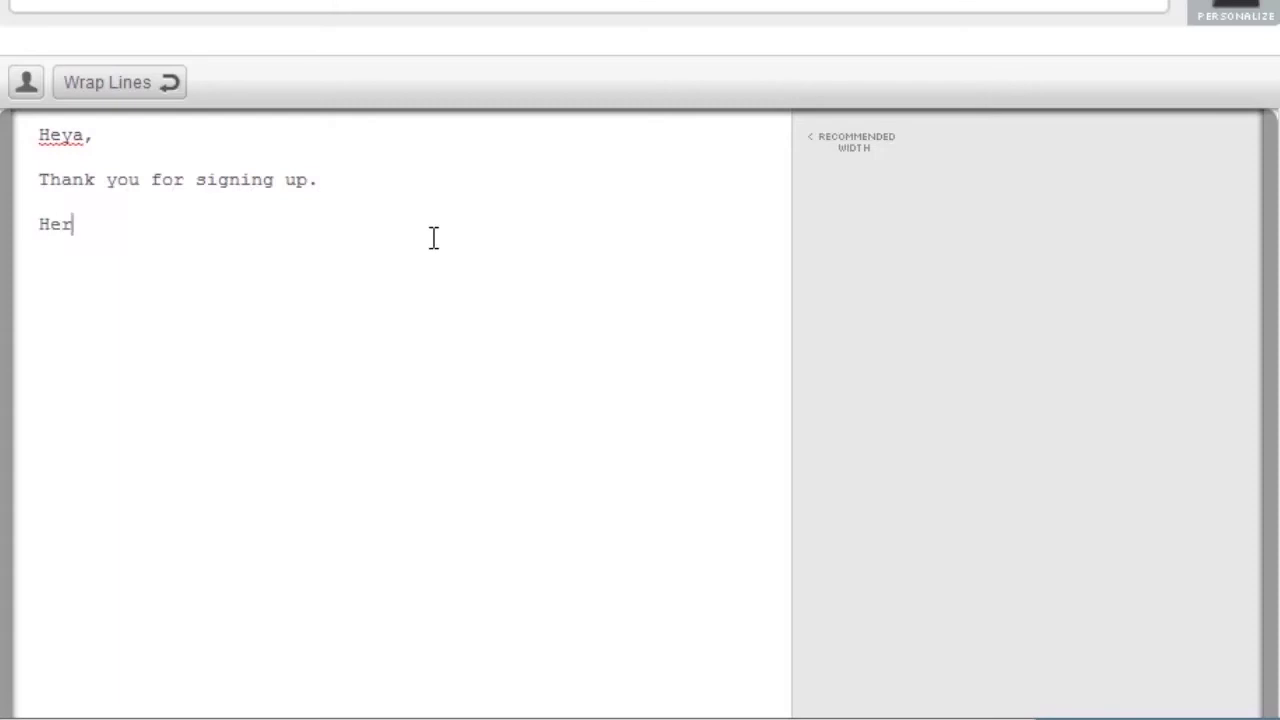
{"action": "type", "text": "e's the link to you"}
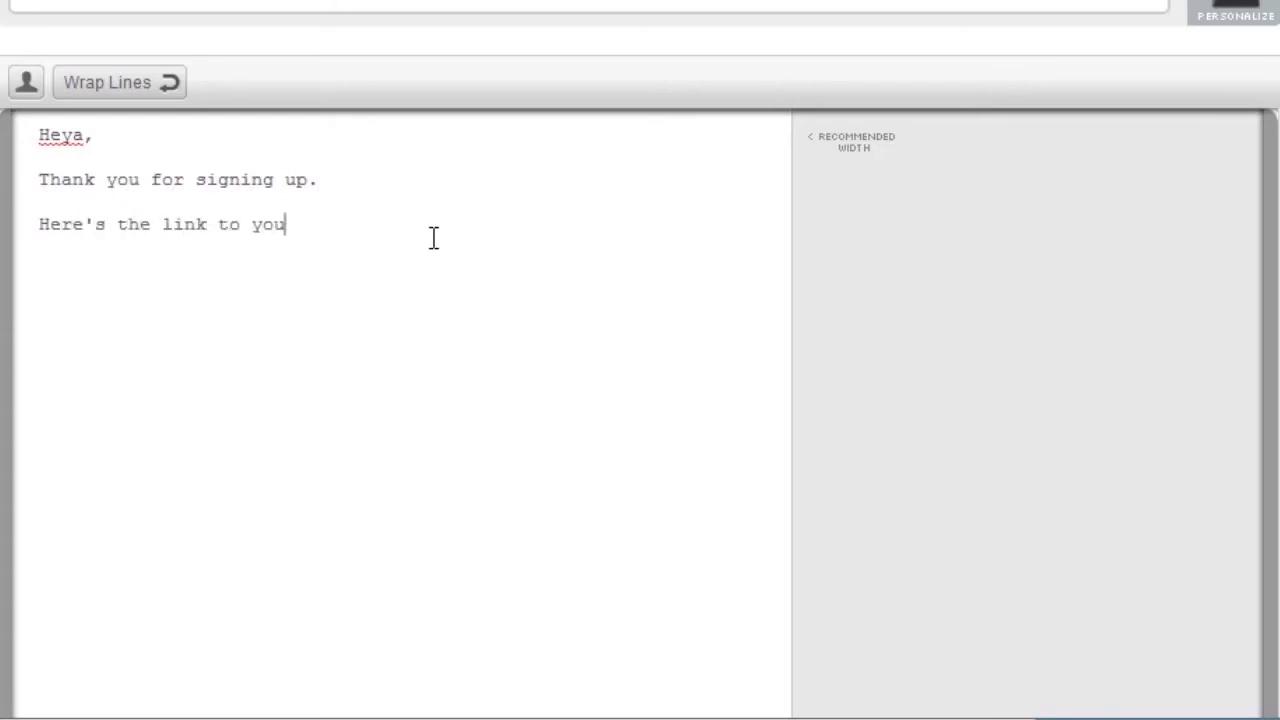
{"action": "type", "text": "r report:"}
{"action": "key", "text": "Return"}
{"action": "key", "text": "Return"}
{"action": "type", "text": "[LINK]"}
{"action": "key", "text": "Return"}
{"action": "key", "text": "Return"}
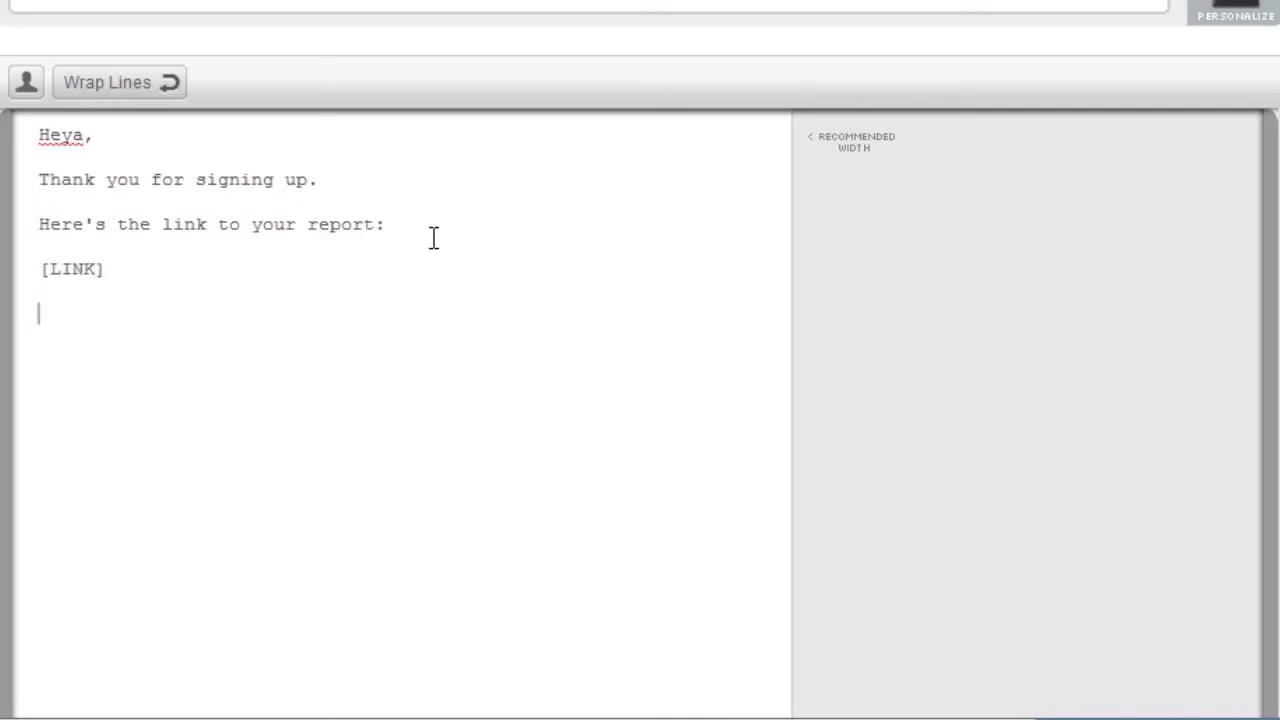
{"action": "type", "text": "All the best, Henri"}
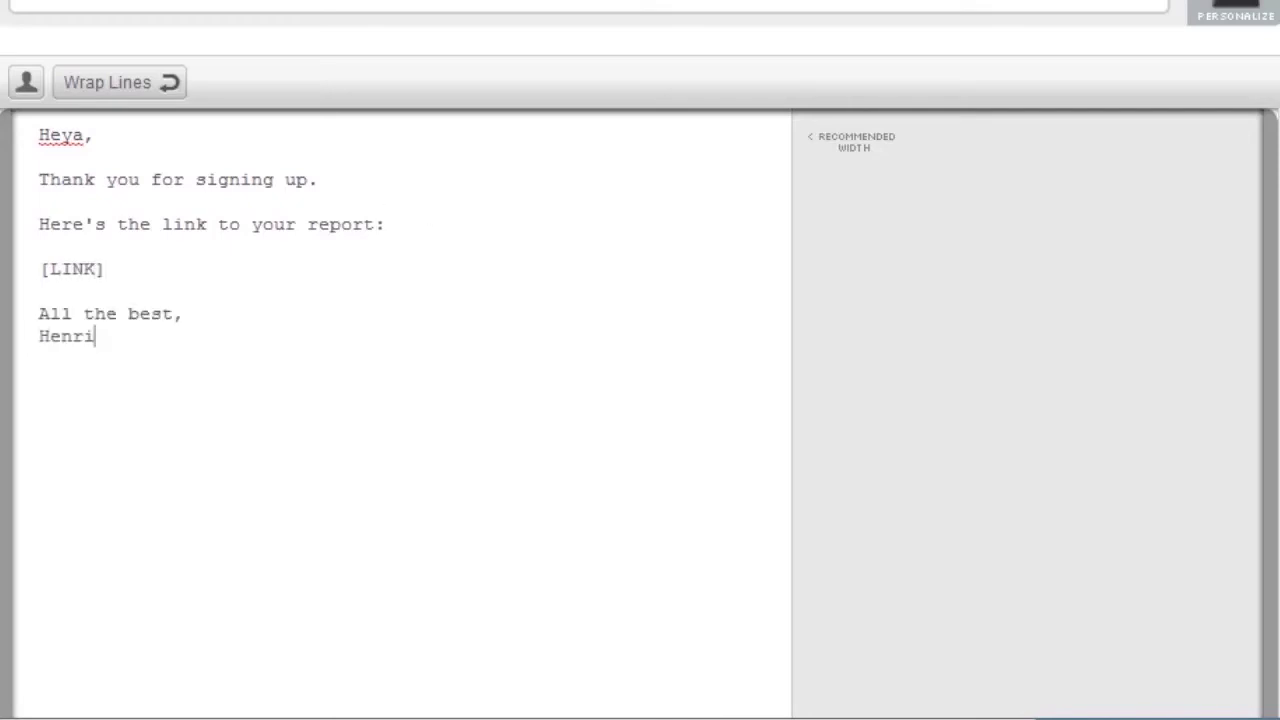
Save the message draft.
{"action": "scroll", "coordinate": [640, 360], "scroll_direction": "down", "scroll_amount": 3}
{"action": "scroll", "coordinate": [728, 363], "scroll_direction": "down", "scroll_amount": 6}
{"action": "scroll", "coordinate": [728, 363], "scroll_direction": "up", "scroll_amount": 4}
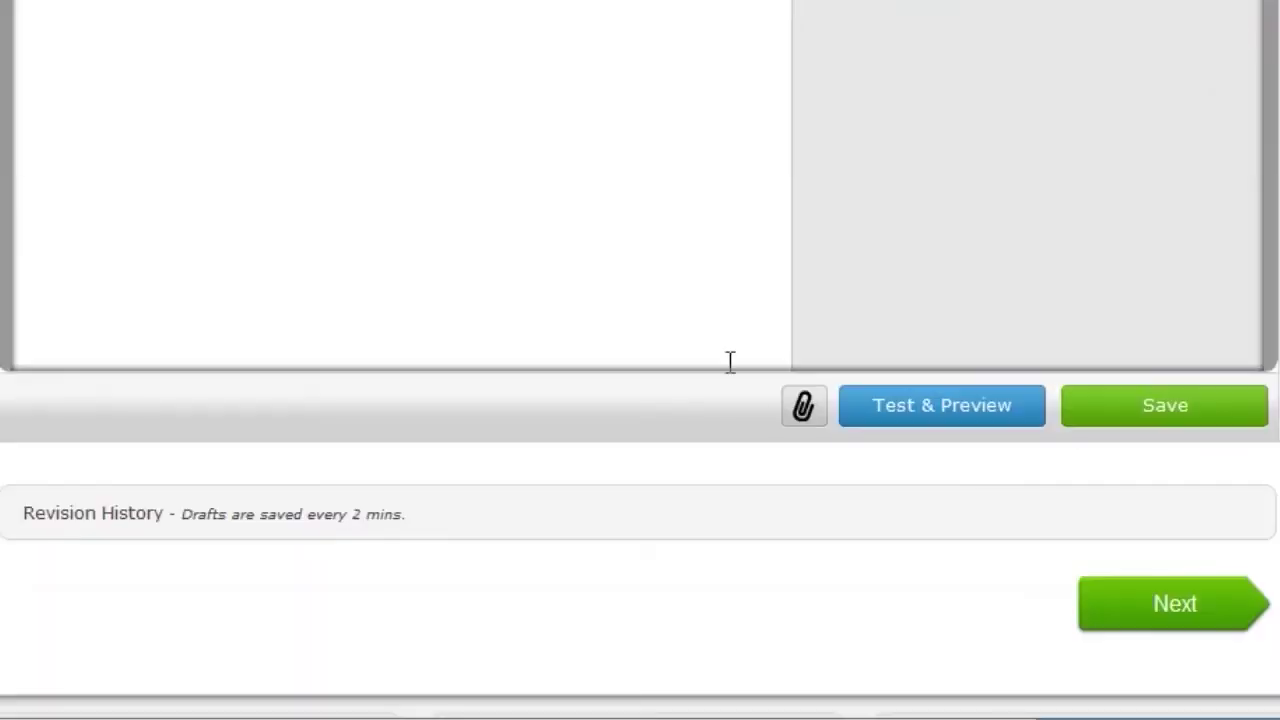
{"action": "left_click", "coordinate": [1183, 418]}
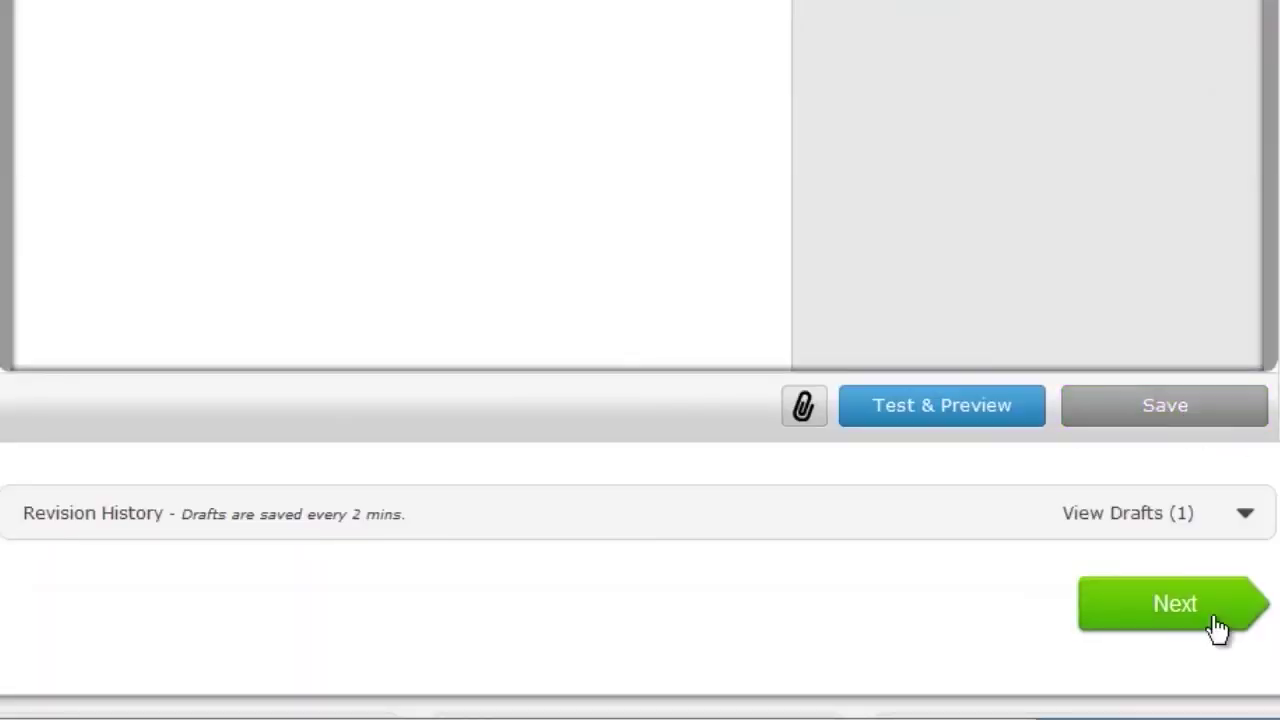
Keep Track Clicks on and save the welcome message as follow-up message 1.
{"action": "left_click", "coordinate": [1175, 604]}
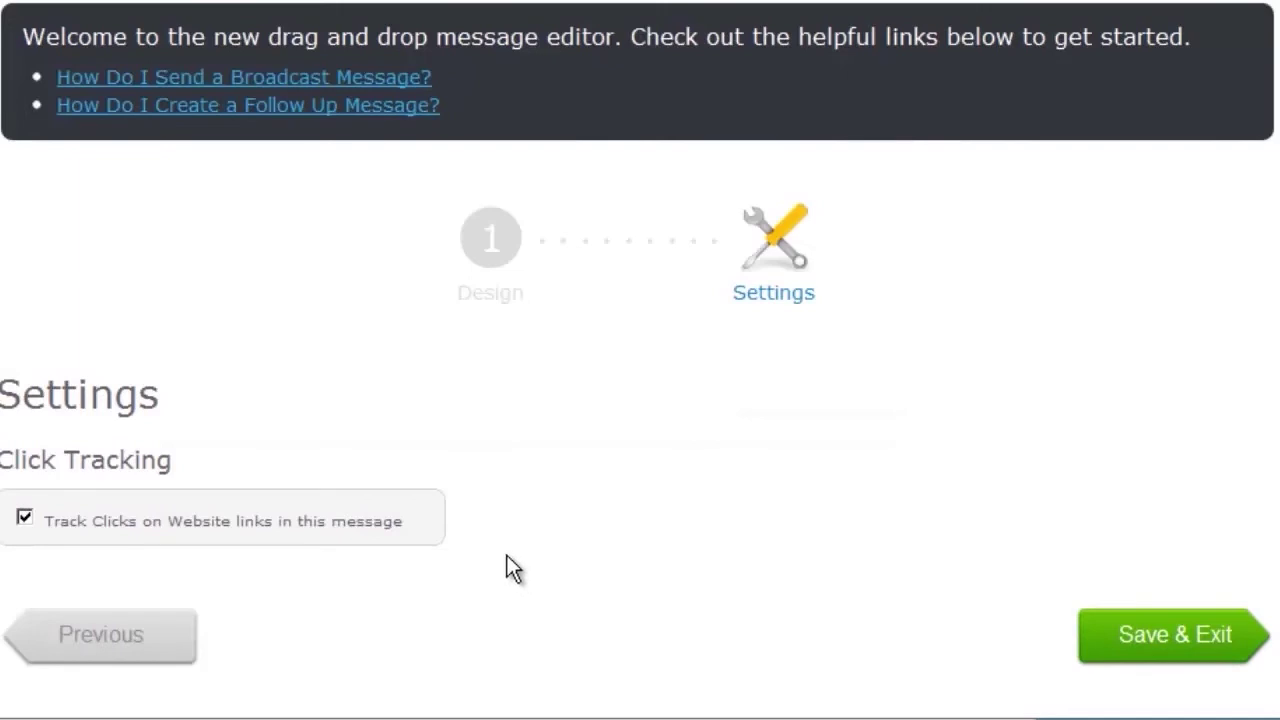
{"action": "left_click", "coordinate": [1173, 646]}
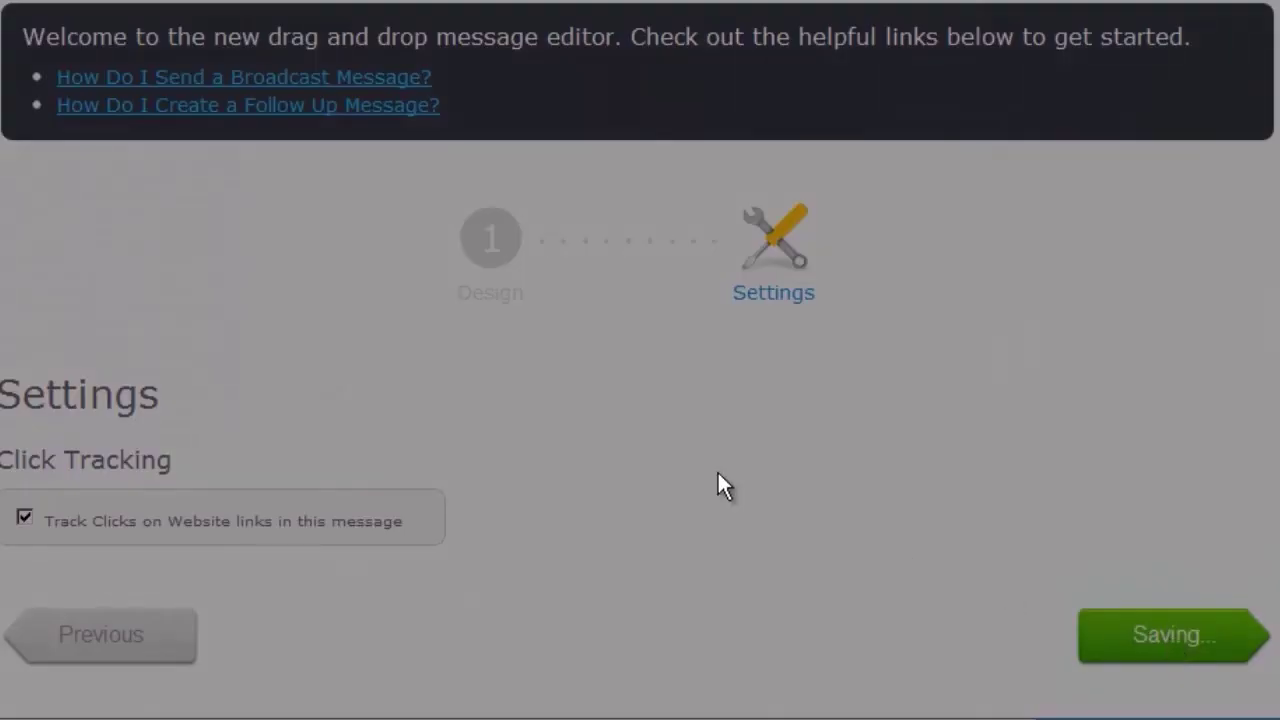
{"action": "scroll", "coordinate": [427, 341], "scroll_direction": "down", "scroll_amount": 3}
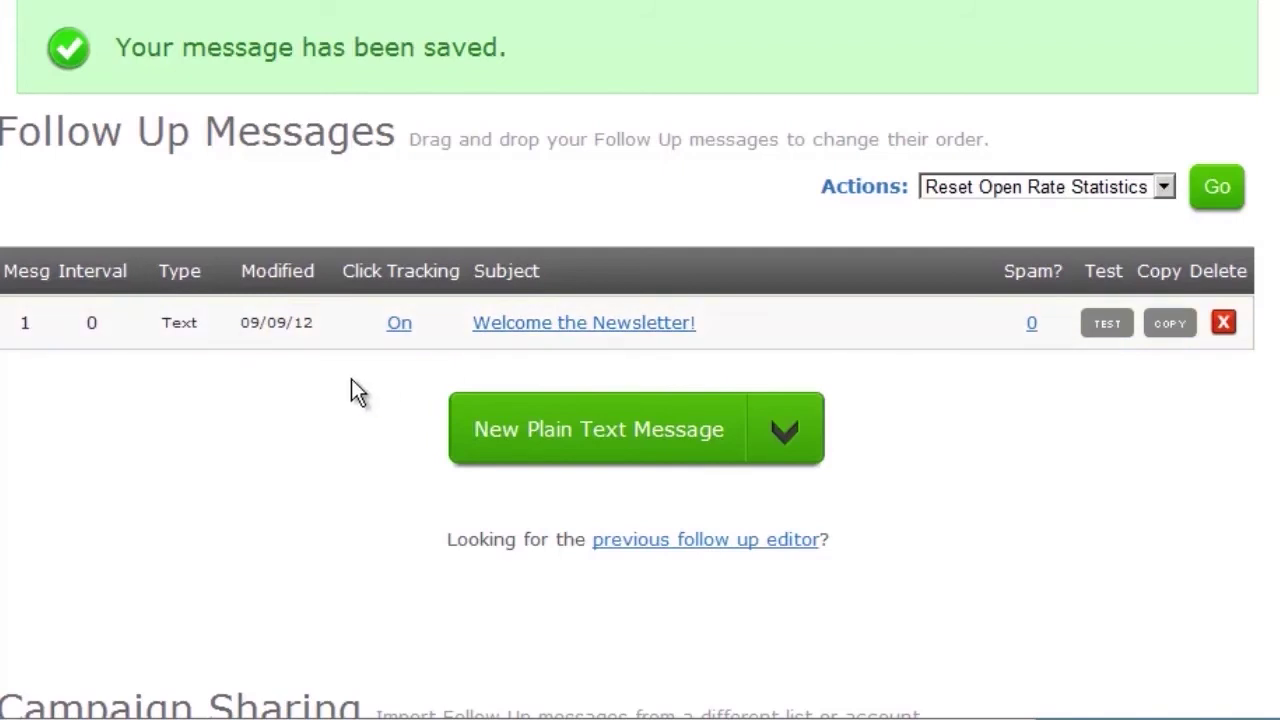
{"action": "scroll", "coordinate": [358, 392], "scroll_direction": "up", "scroll_amount": 3}
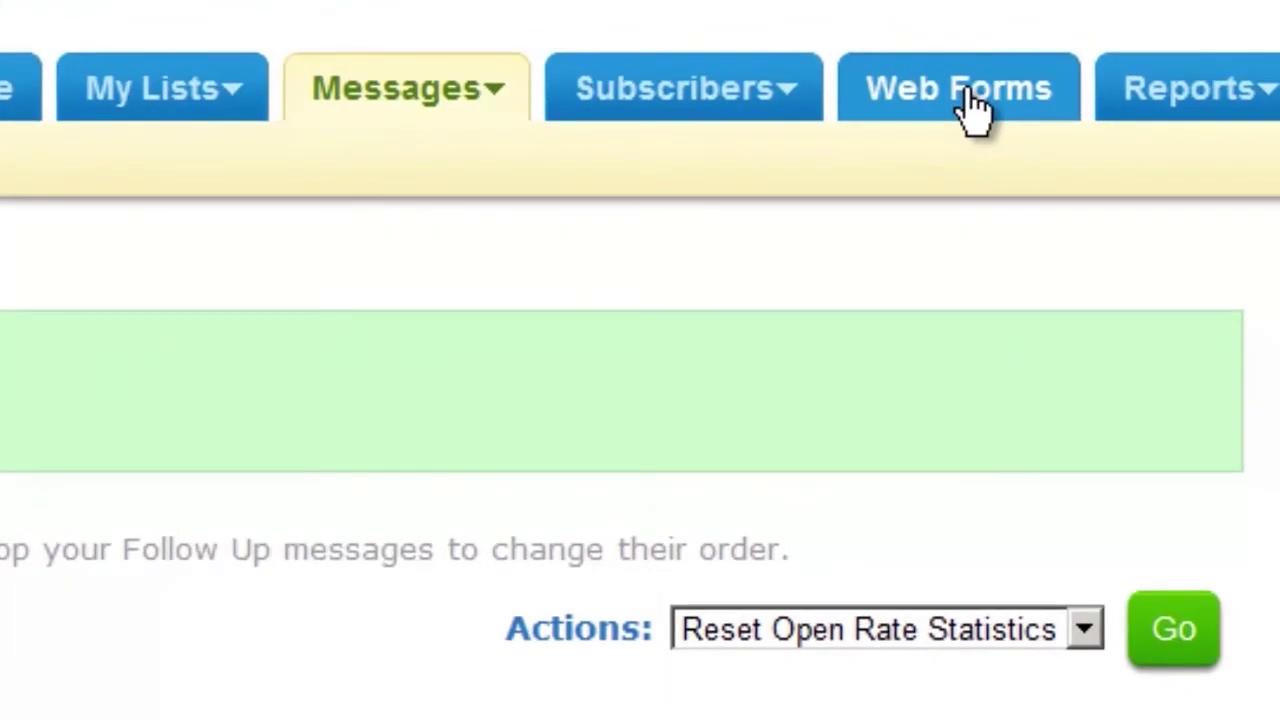
Create a new web form and delete its Name field.
{"action": "left_click", "coordinate": [975, 105]}
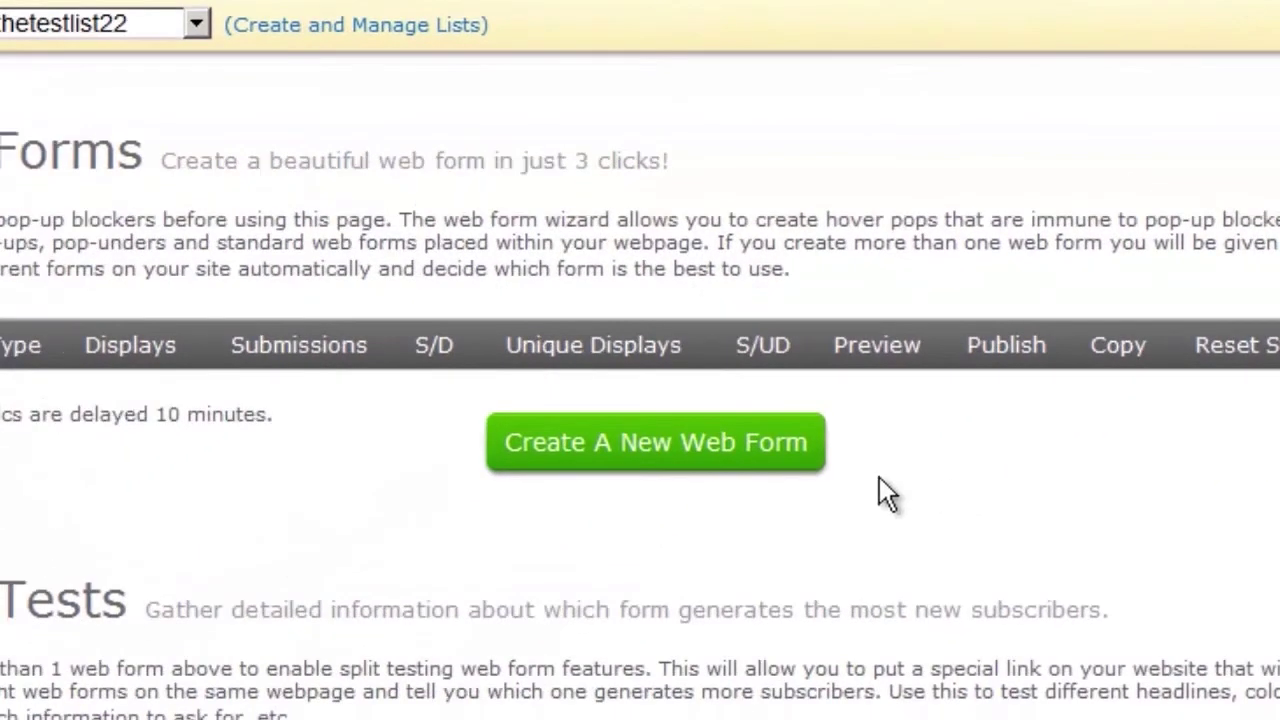
{"action": "left_click", "coordinate": [660, 443]}
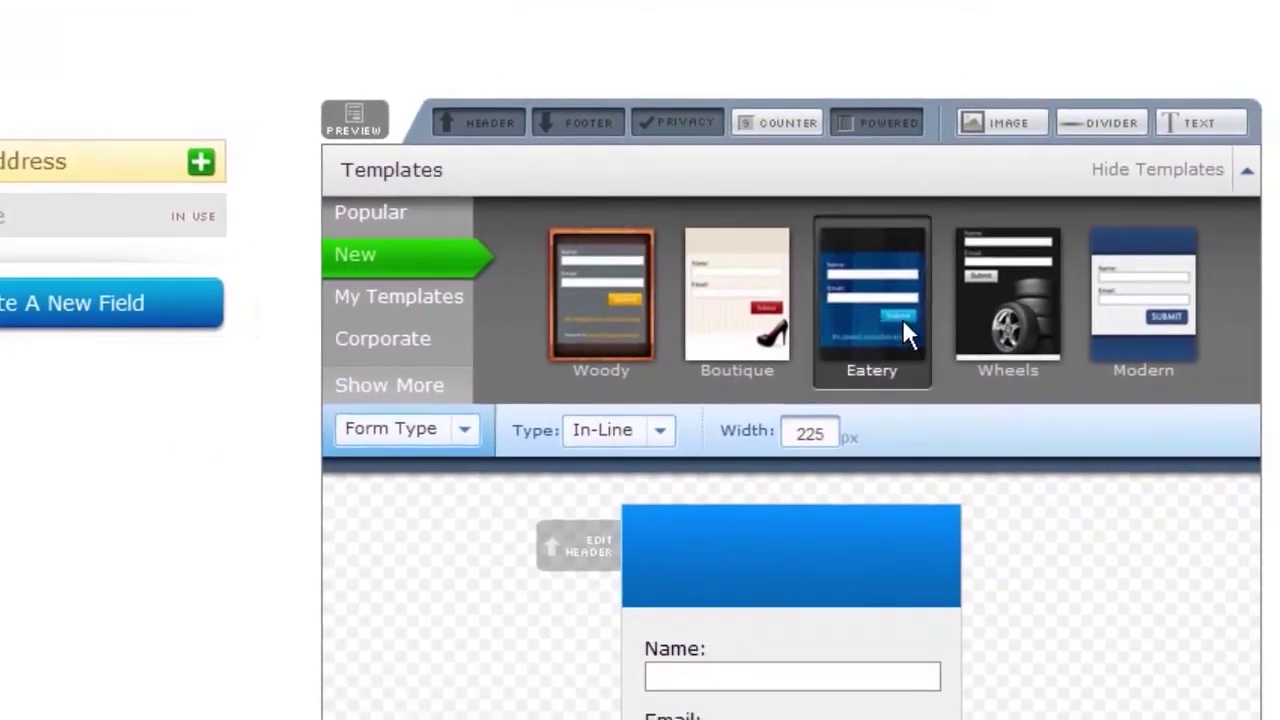
{"action": "scroll", "coordinate": [242, 354], "scroll_direction": "down", "scroll_amount": 2}
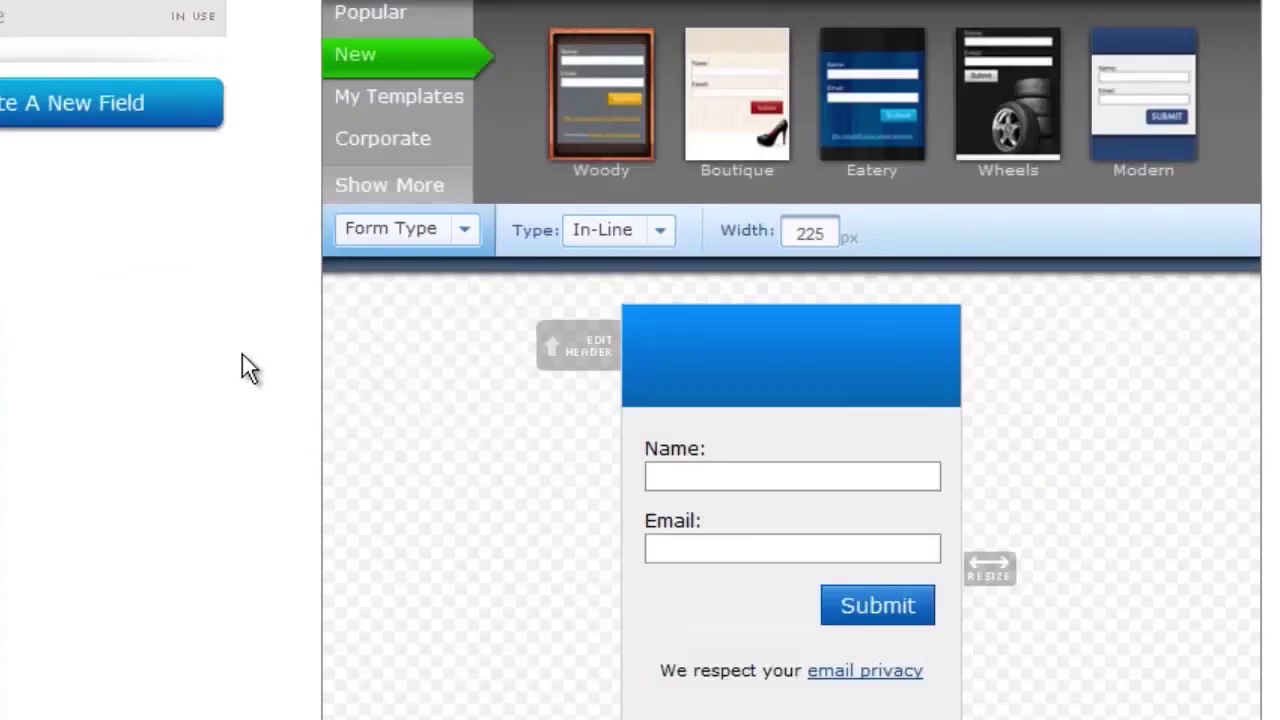
{"action": "scroll", "coordinate": [253, 352], "scroll_direction": "down", "scroll_amount": 2}
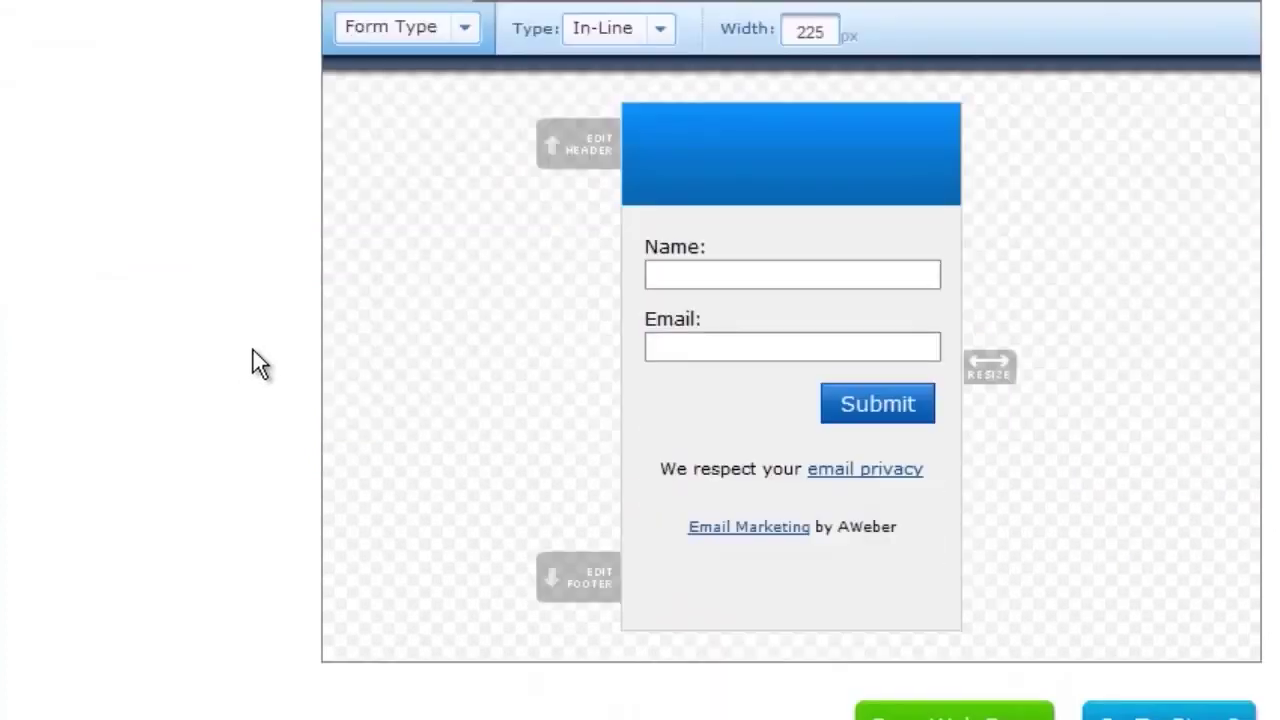
{"action": "mouse_move", "coordinate": [854, 263]}
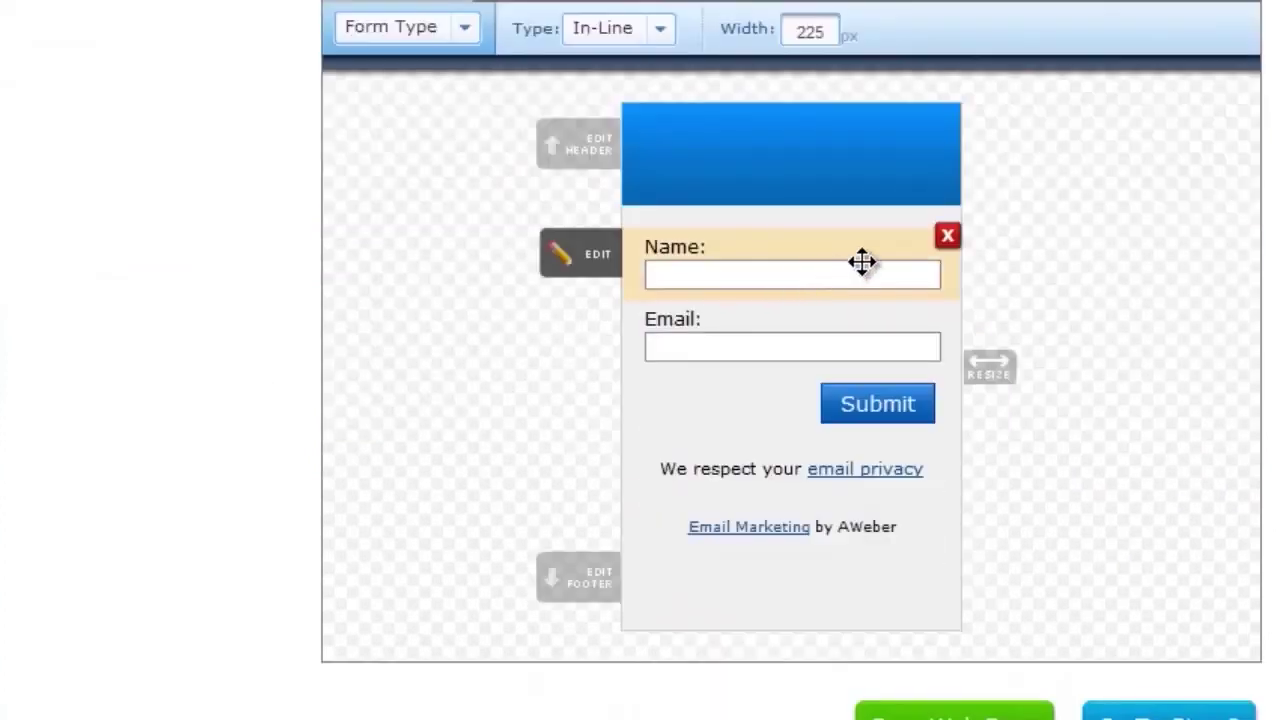
{"action": "left_click", "coordinate": [947, 240]}
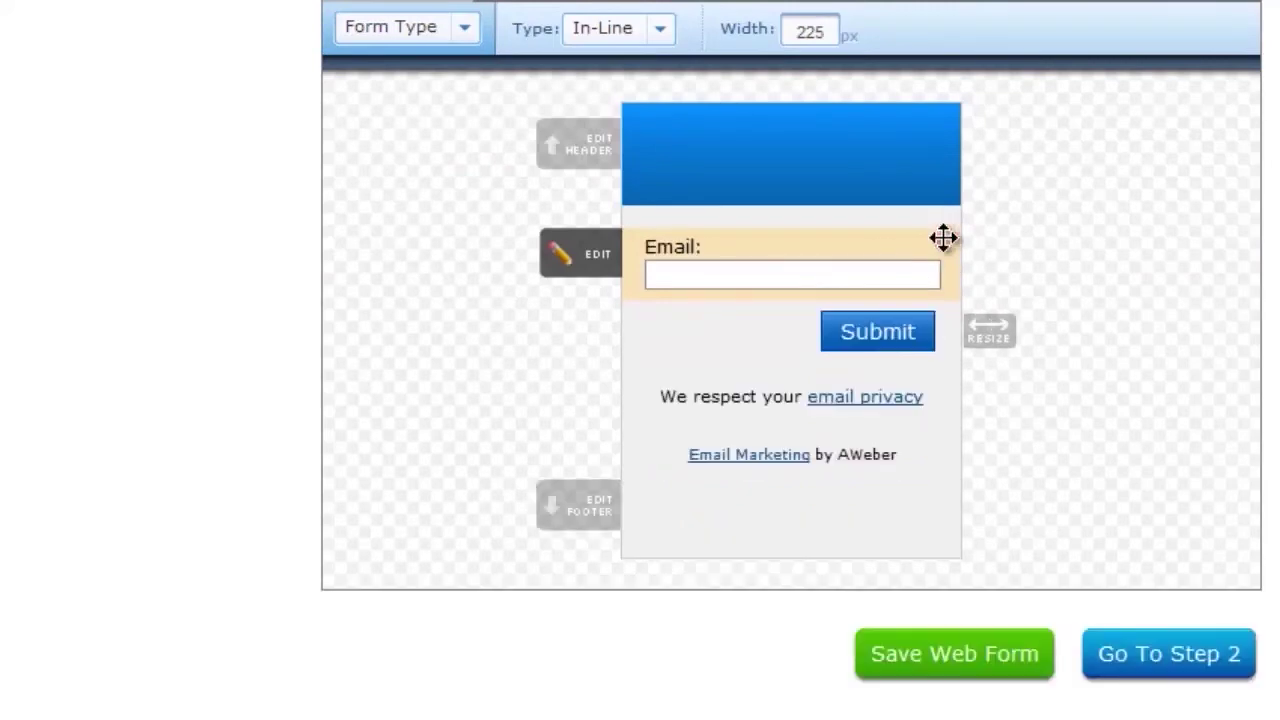
Remove the privacy line, the 'Email Marketing by AWeber' credit and the empty row below Submit.
{"action": "scroll", "coordinate": [199, 366], "scroll_direction": "up", "scroll_amount": 2}
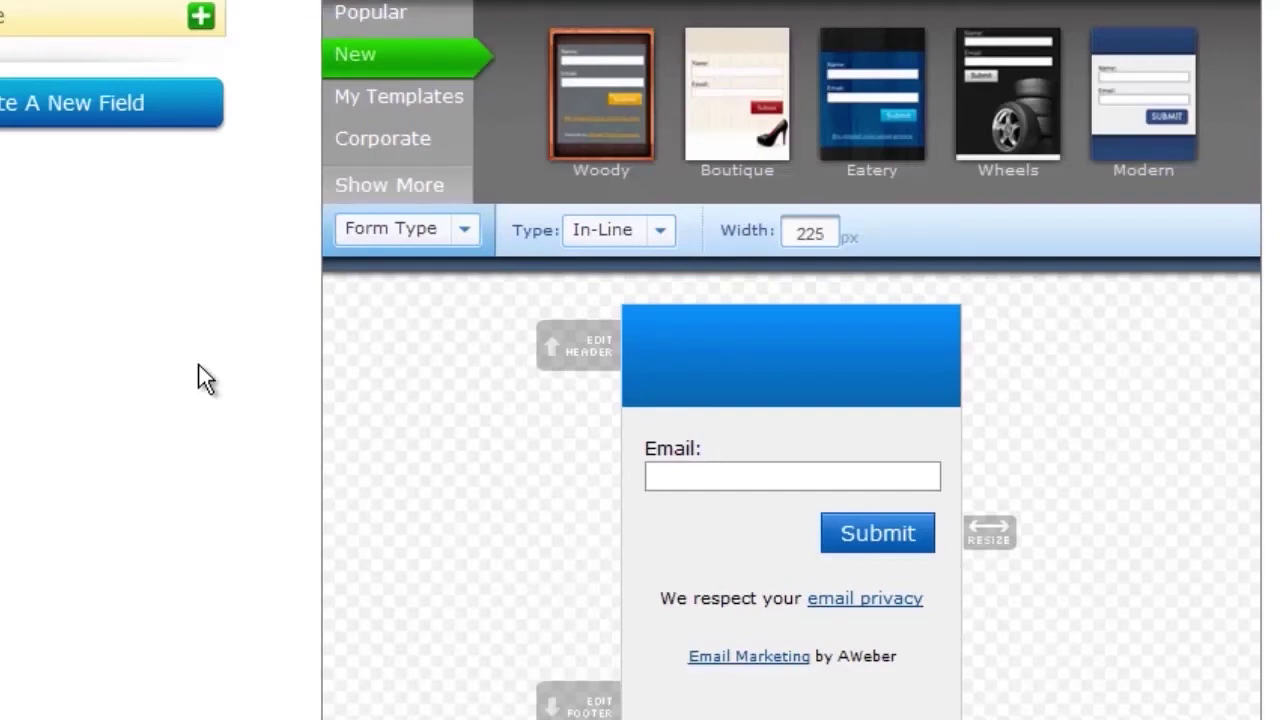
{"action": "scroll", "coordinate": [211, 365], "scroll_direction": "down", "scroll_amount": 2}
{"action": "mouse_move", "coordinate": [948, 433]}
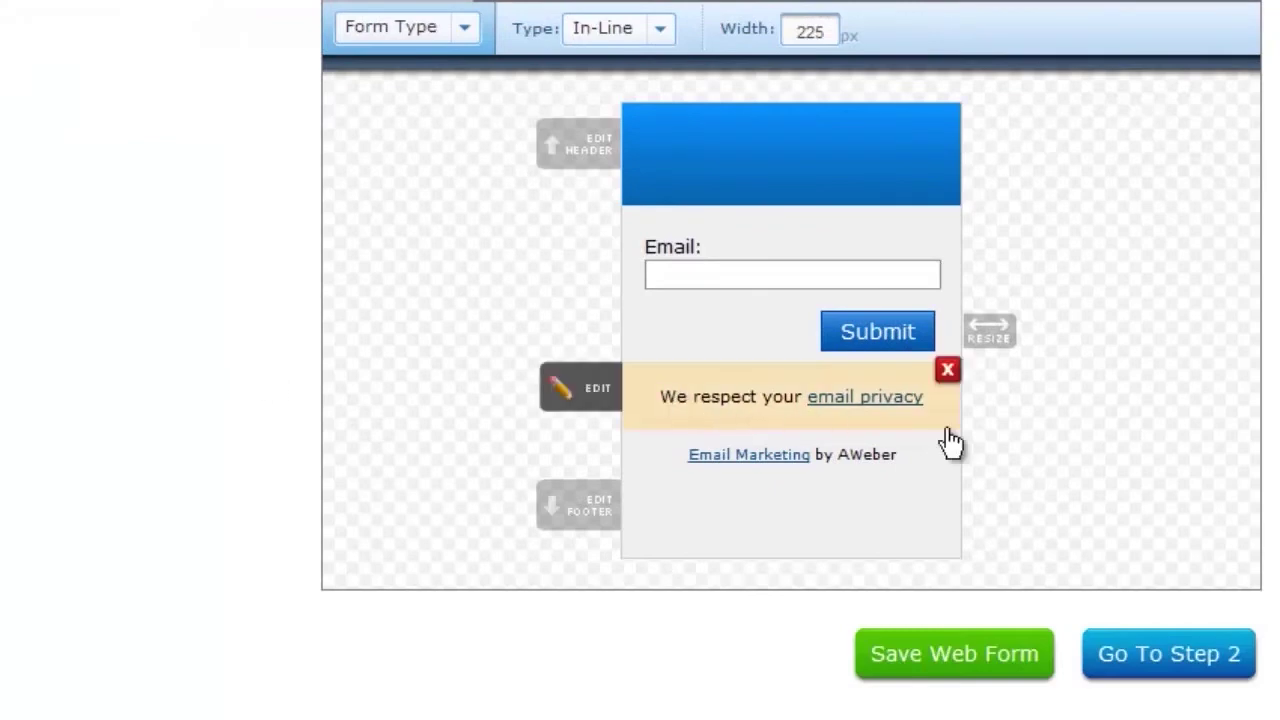
{"action": "left_click", "coordinate": [948, 373]}
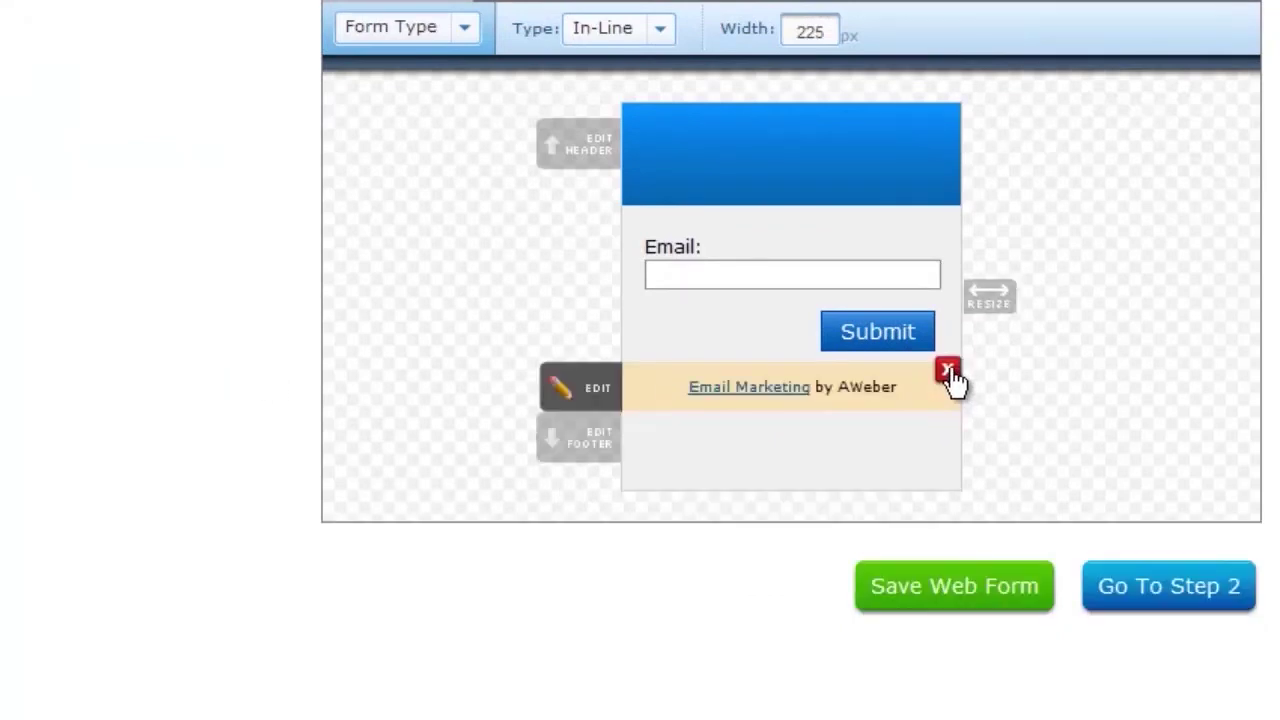
{"action": "left_click", "coordinate": [951, 380]}
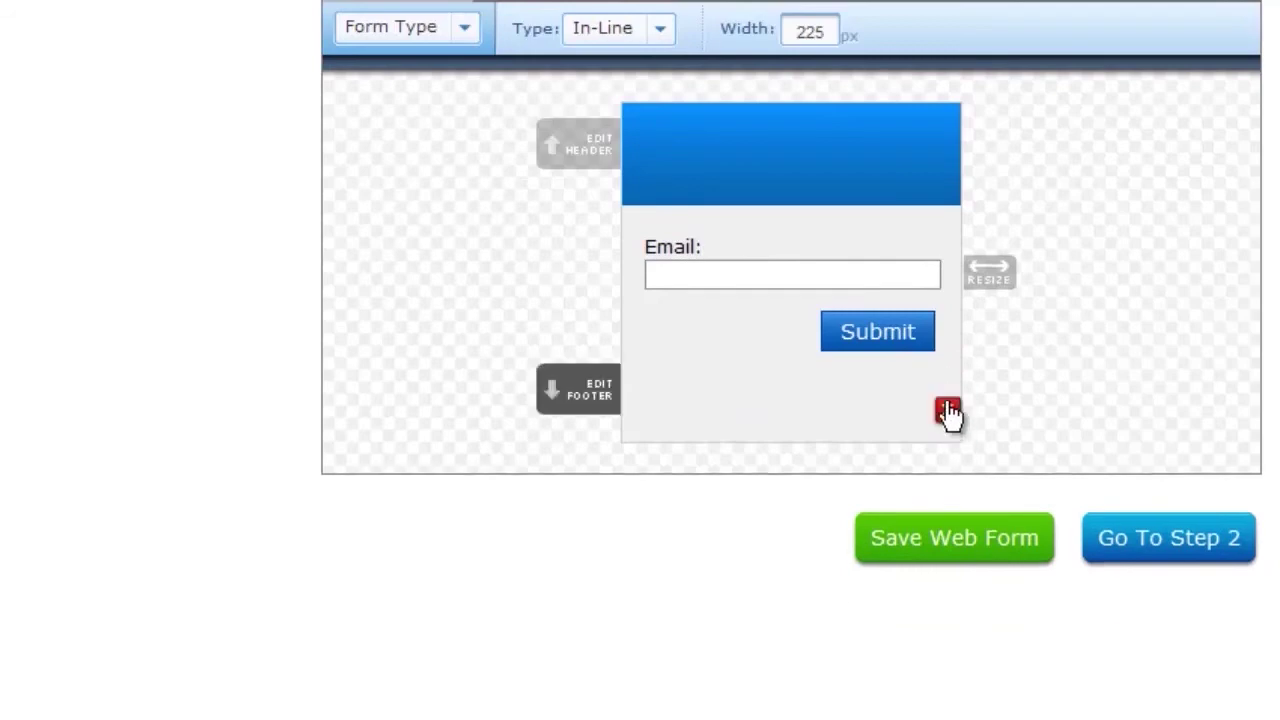
{"action": "left_click", "coordinate": [946, 408]}
{"action": "scroll", "coordinate": [392, 395], "scroll_direction": "up", "scroll_amount": 2}
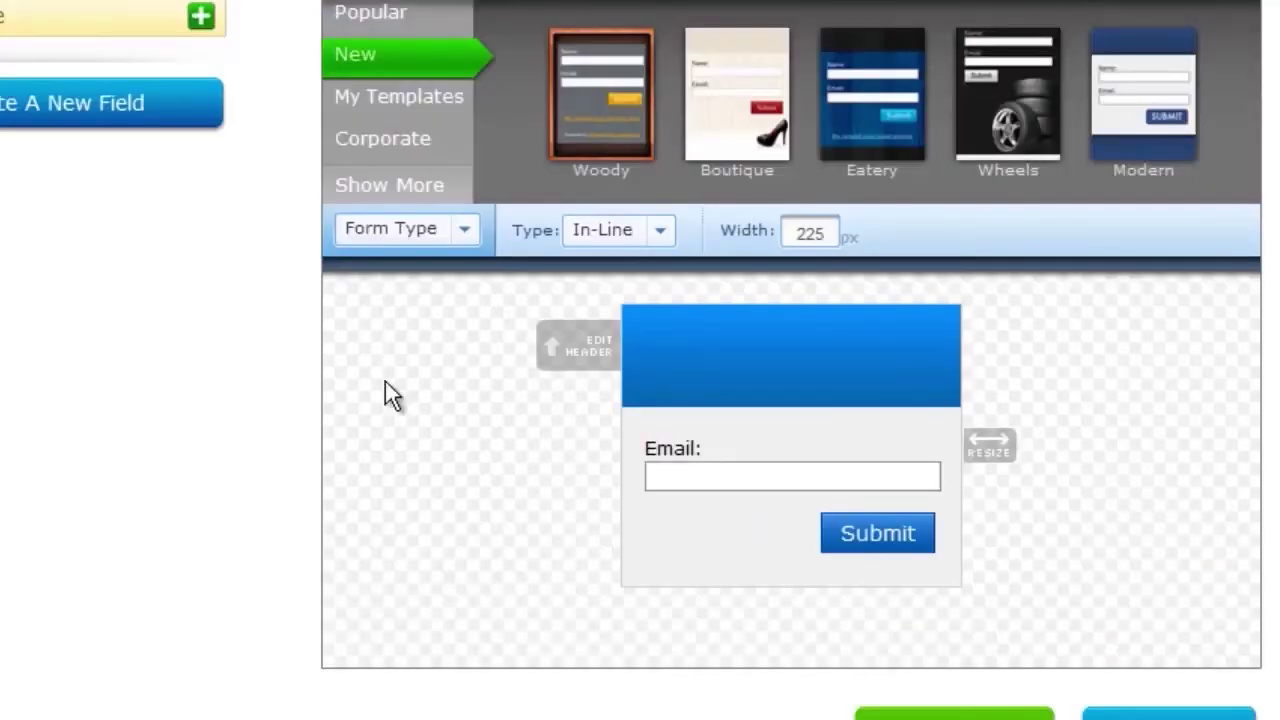
Change the form header to a centered 'Sign-Up to My Newsletter Below!'.
{"action": "left_click", "coordinate": [596, 352]}
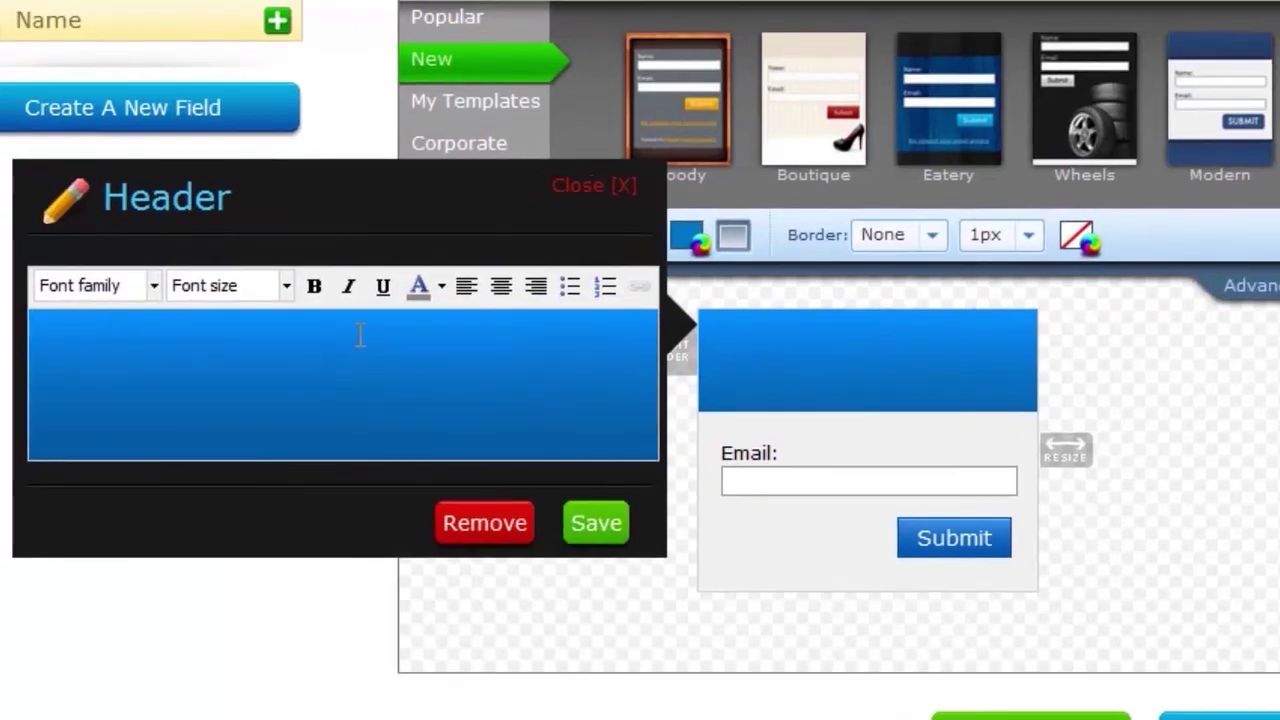
{"action": "type", "text": "Sign-Up to My Newsletter Below!"}
{"action": "left_click_drag", "start_coordinate": [476, 348], "coordinate": [66, 348]}
{"action": "left_click", "coordinate": [492, 287]}
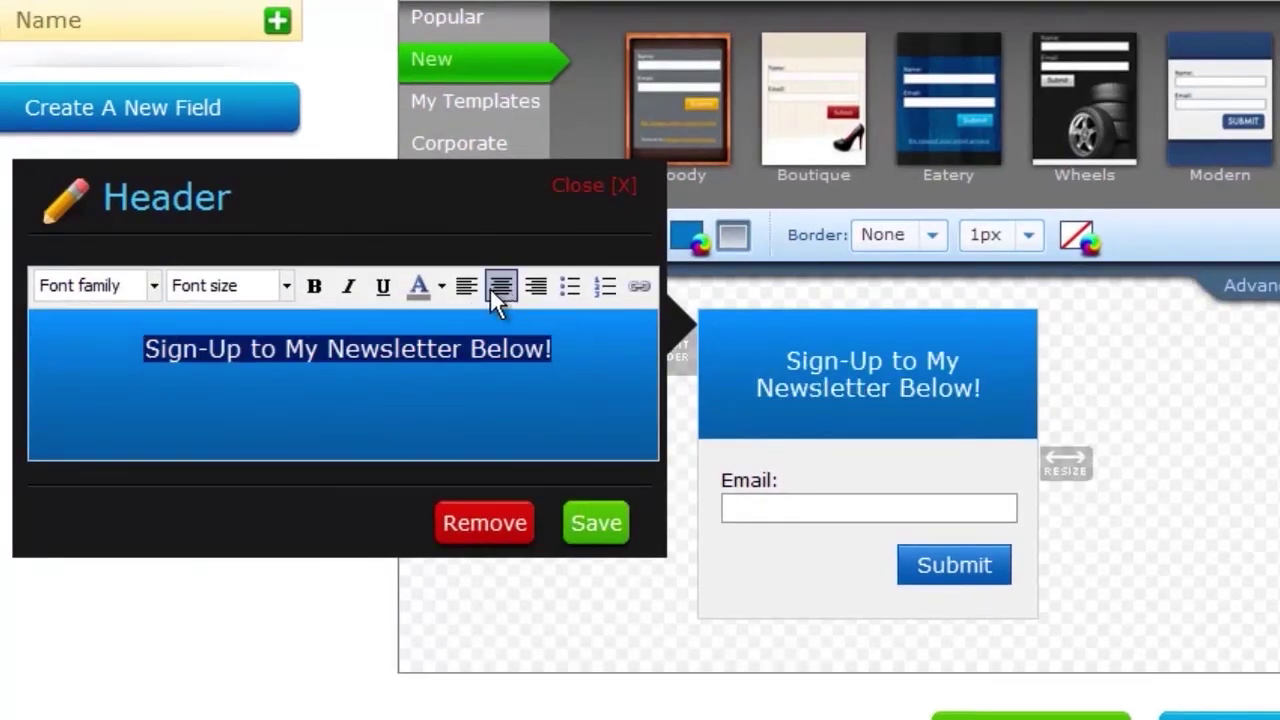
{"action": "left_click", "coordinate": [587, 528]}
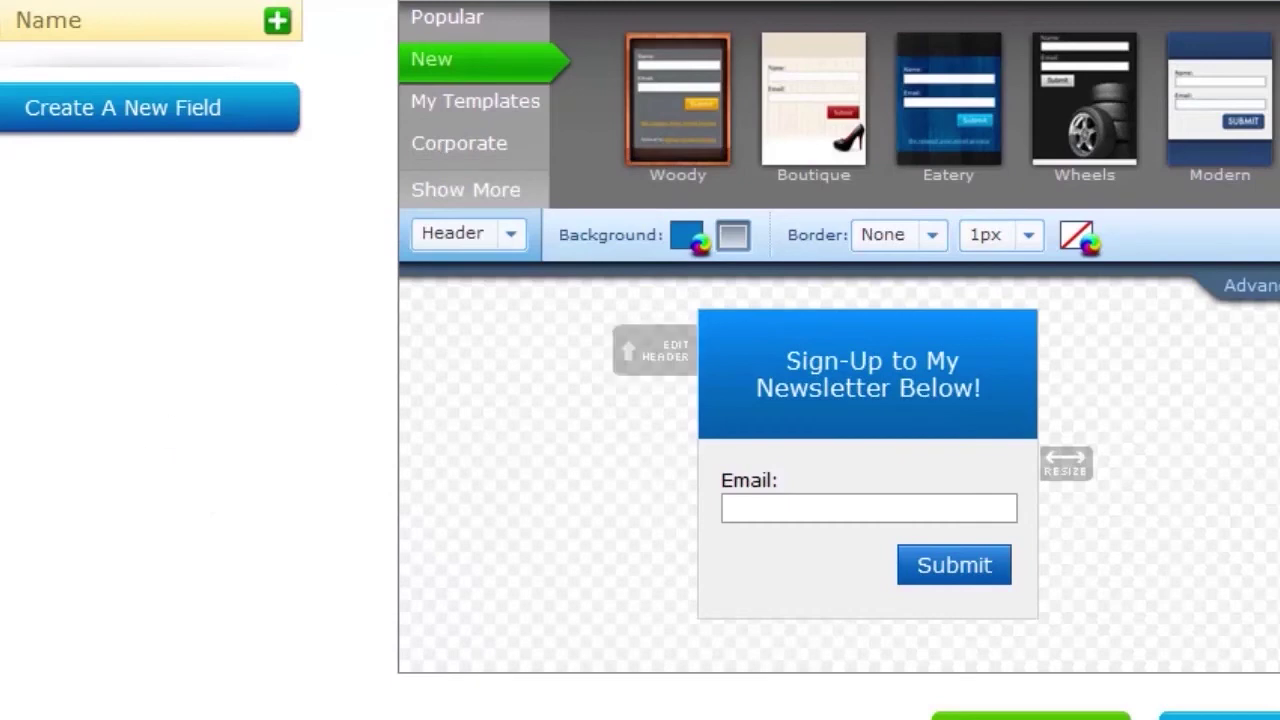
Save the web form design and continue to the Settings step.
{"action": "scroll", "coordinate": [900, 500], "scroll_direction": "down", "scroll_amount": 3}
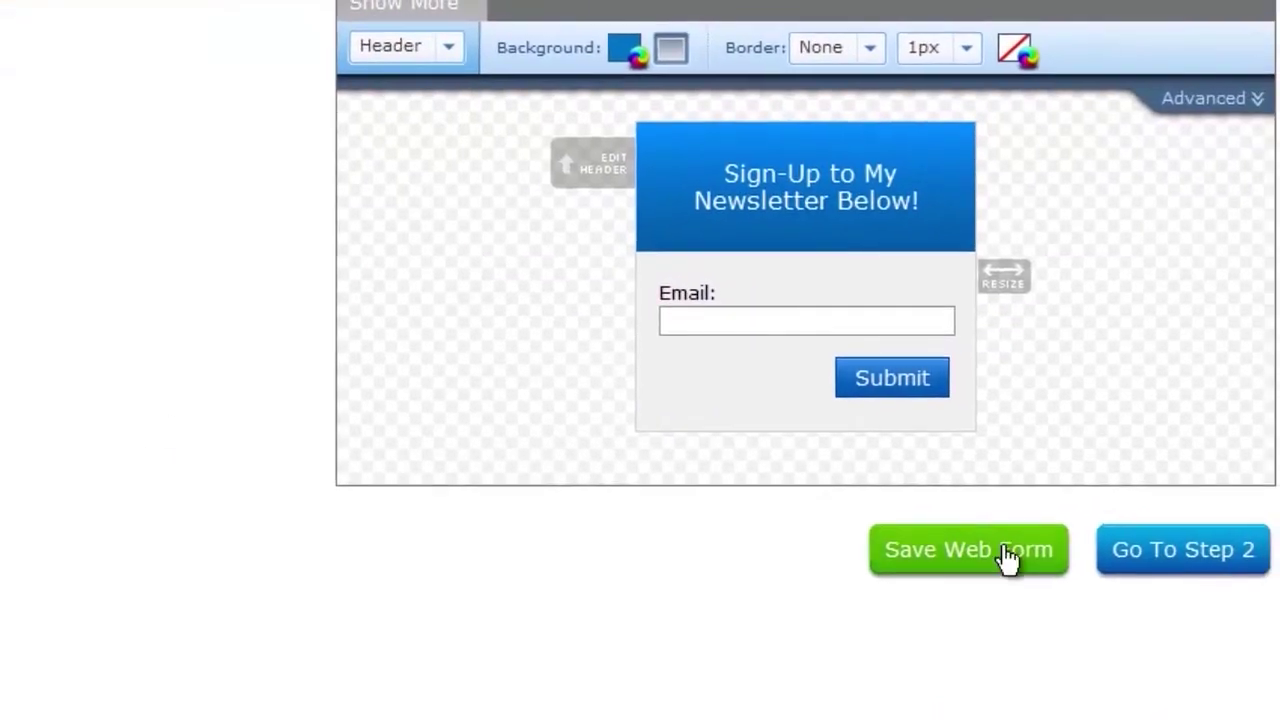
{"action": "left_click", "coordinate": [1007, 558]}
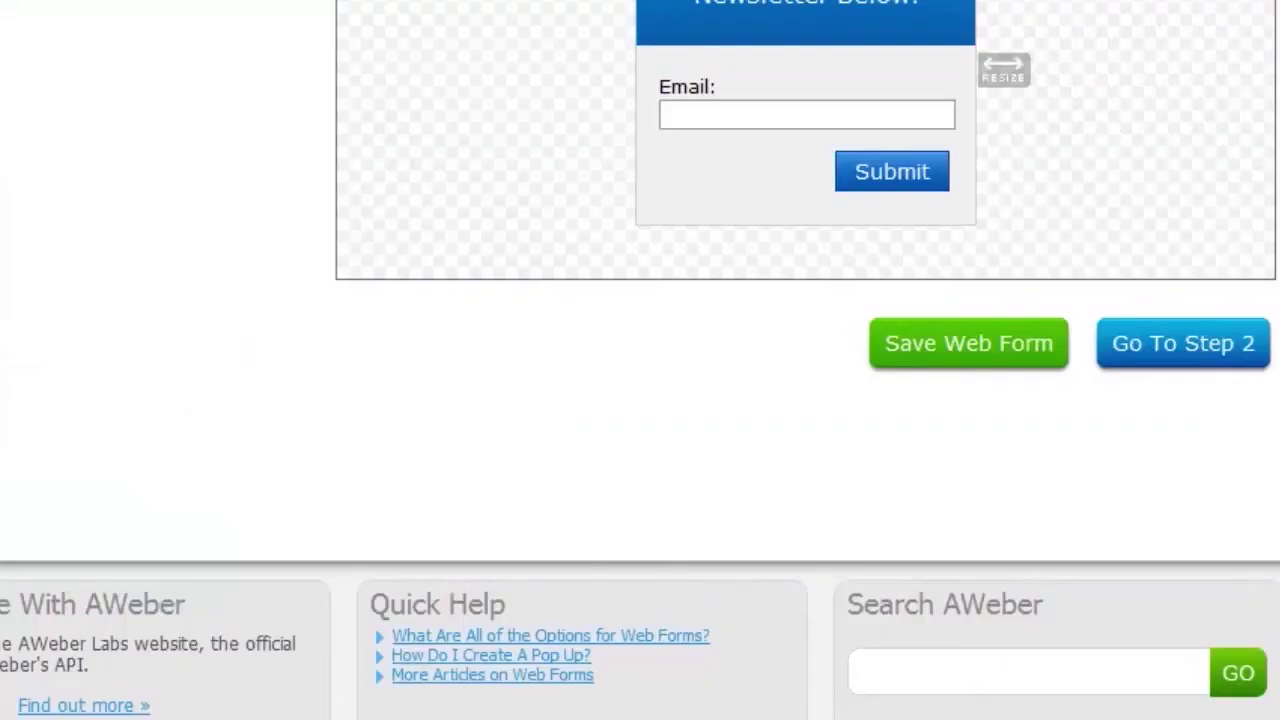
{"action": "left_click", "coordinate": [1231, 359]}
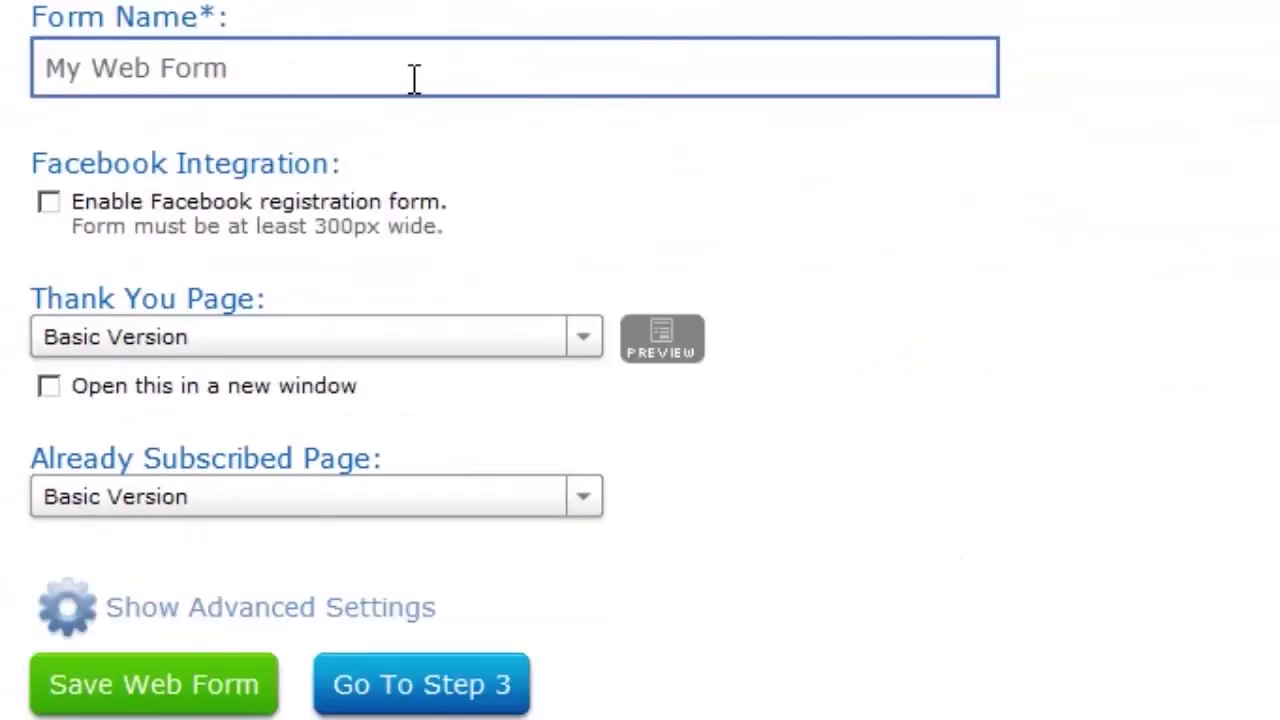
Rename the form to TestForm and keep the Basic Version thank-you page.
{"action": "left_click", "coordinate": [350, 600]}
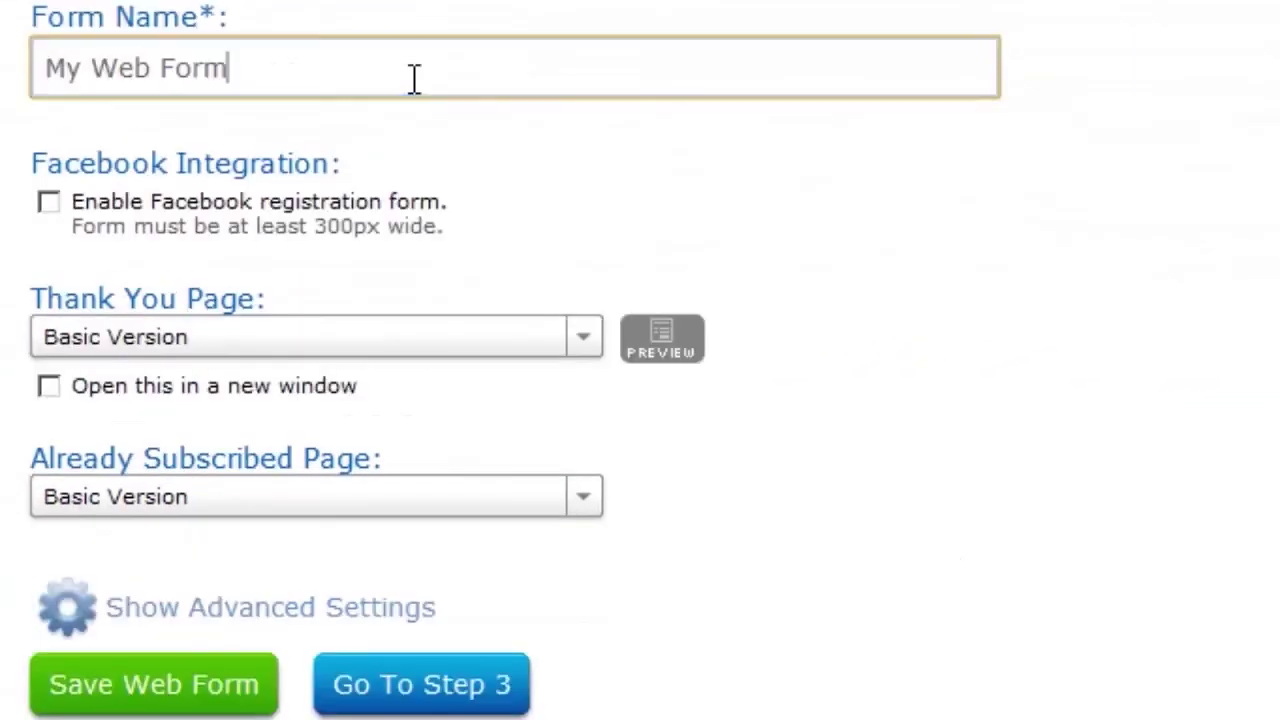
{"action": "triple_click", "coordinate": [414, 78]}
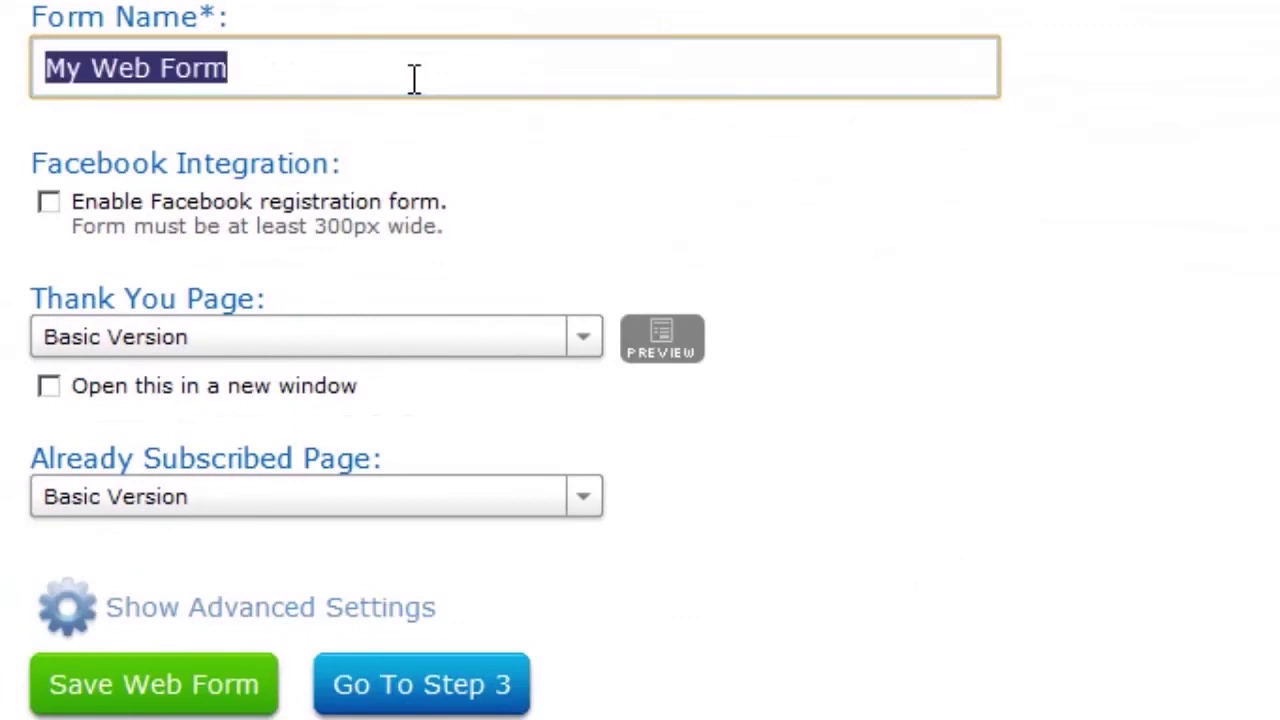
{"action": "type", "text": "Test"}
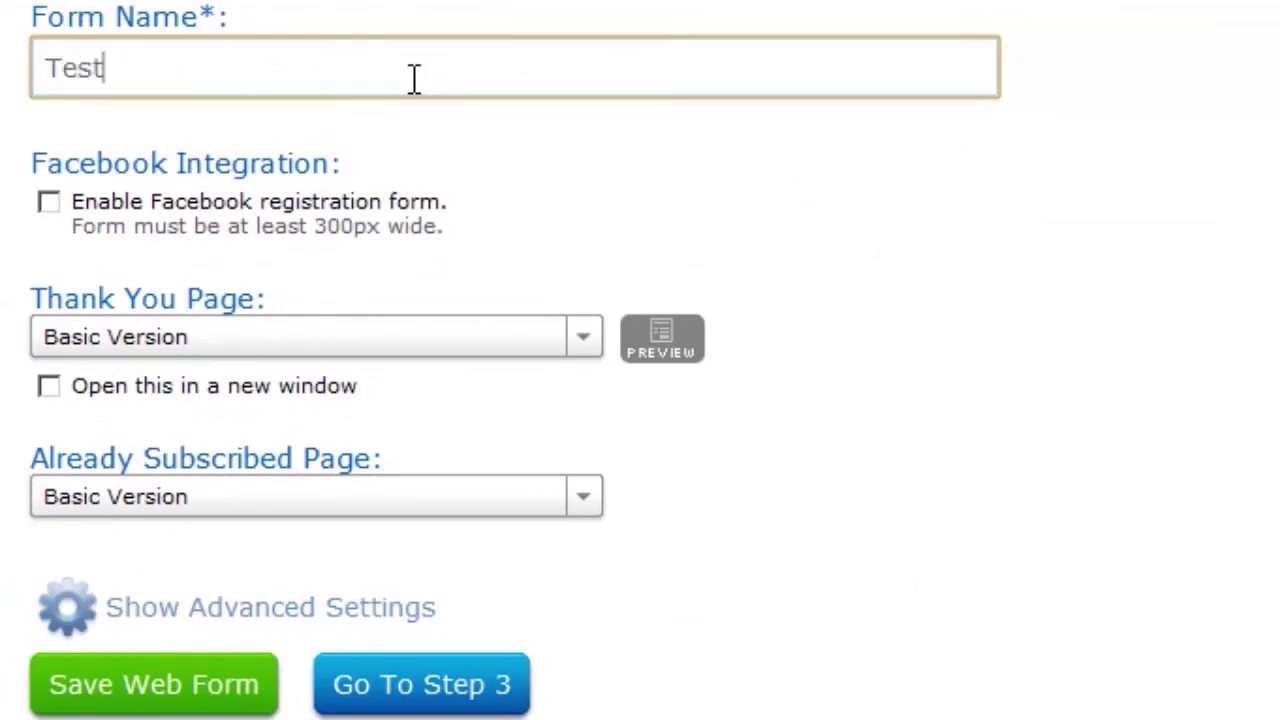
{"action": "type", "text": "Form"}
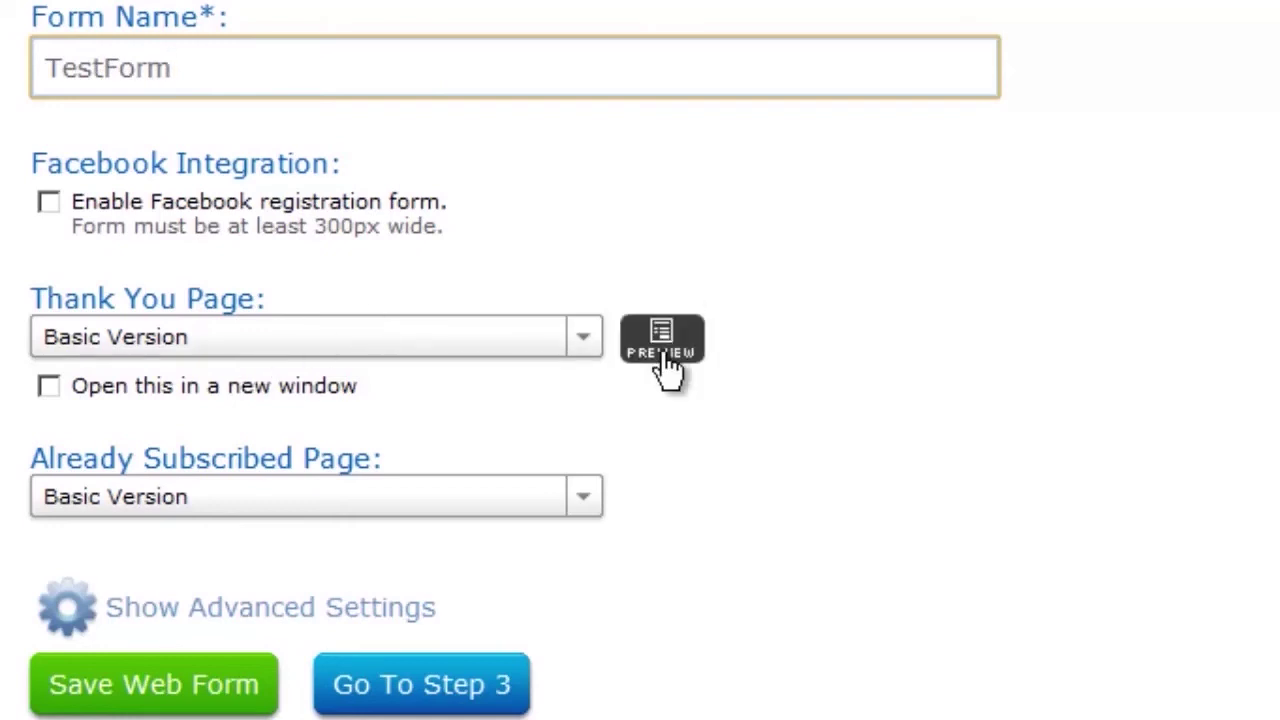
{"action": "left_click", "coordinate": [590, 348]}
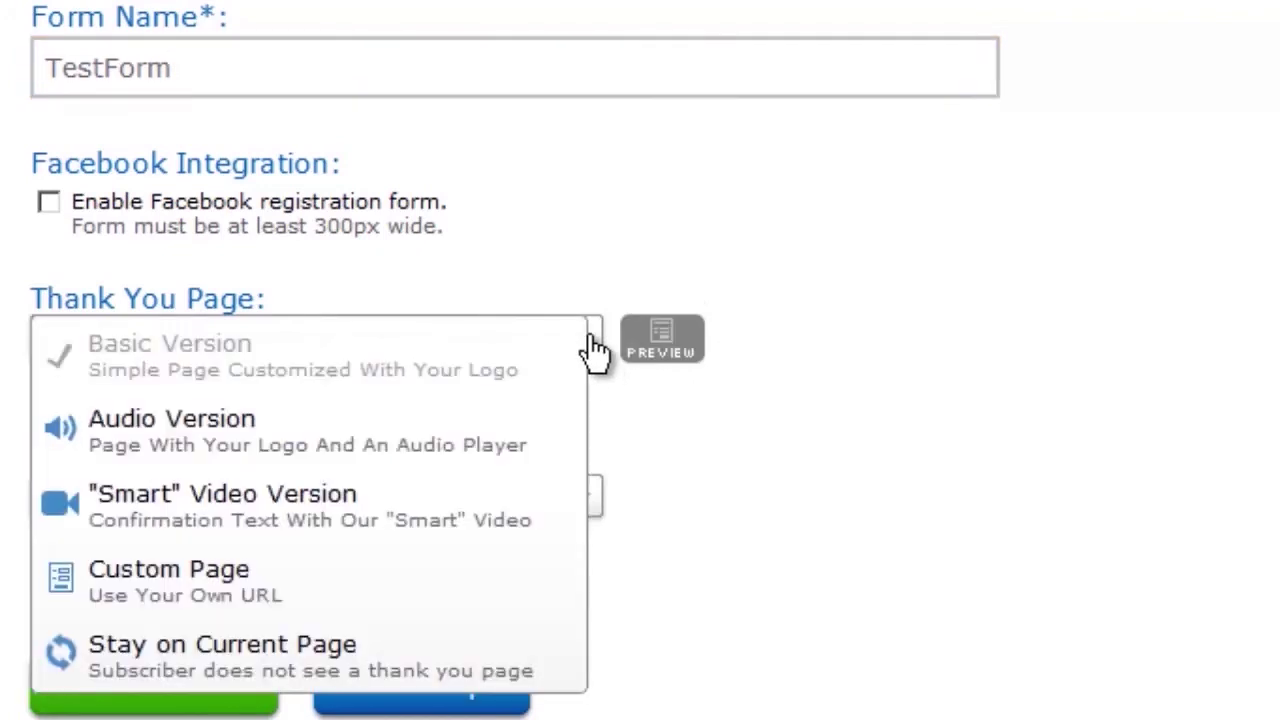
{"action": "left_click", "coordinate": [366, 582]}
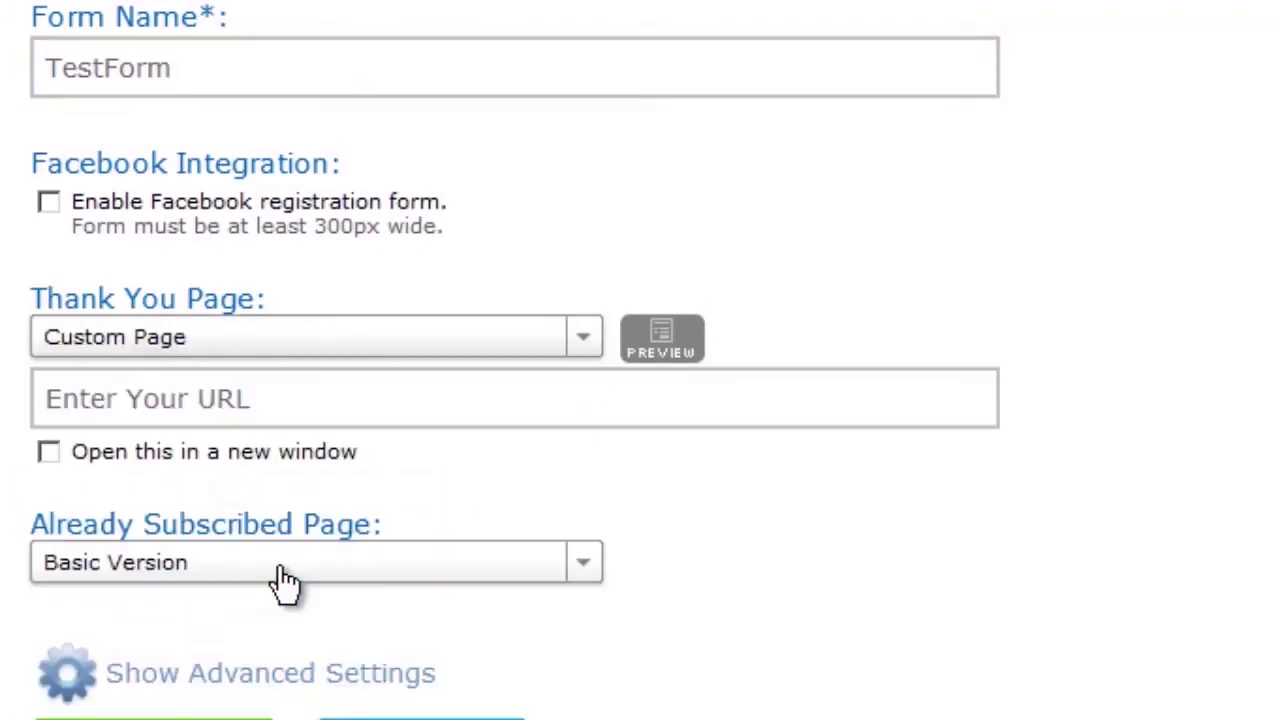
{"action": "left_click", "coordinate": [58, 420]}
{"action": "left_click", "coordinate": [594, 343]}
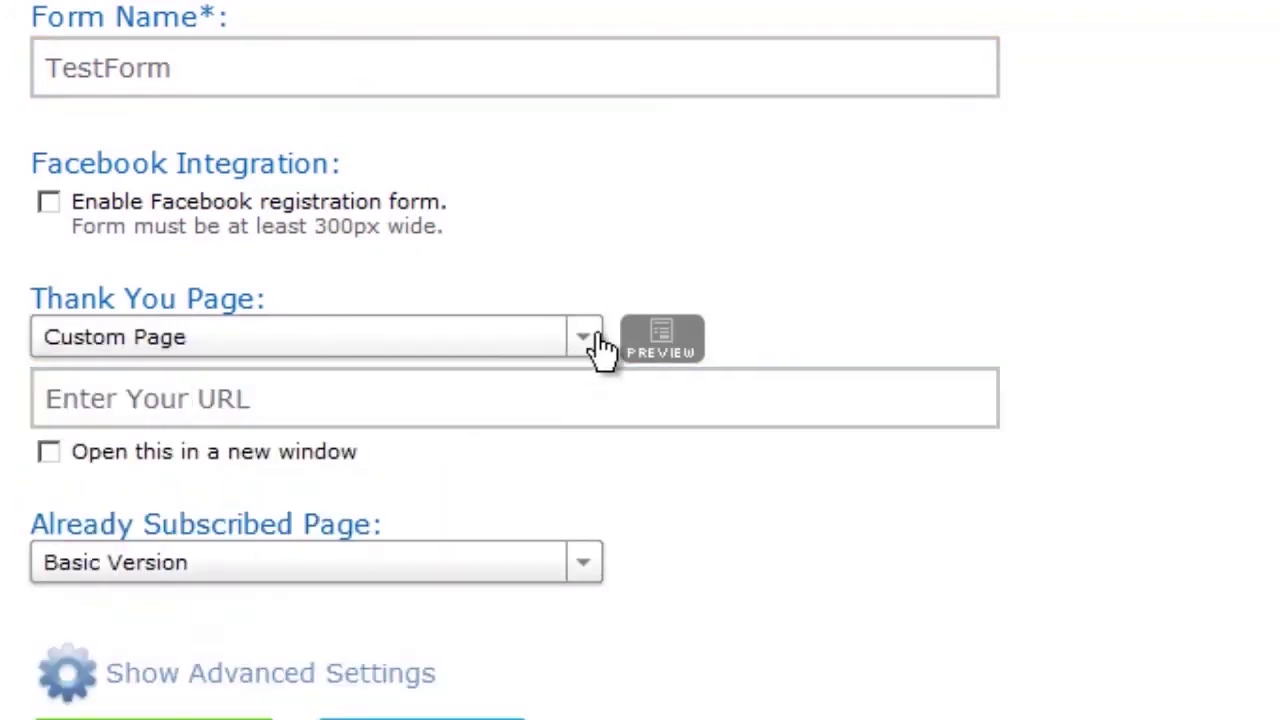
{"action": "left_click", "coordinate": [410, 378]}
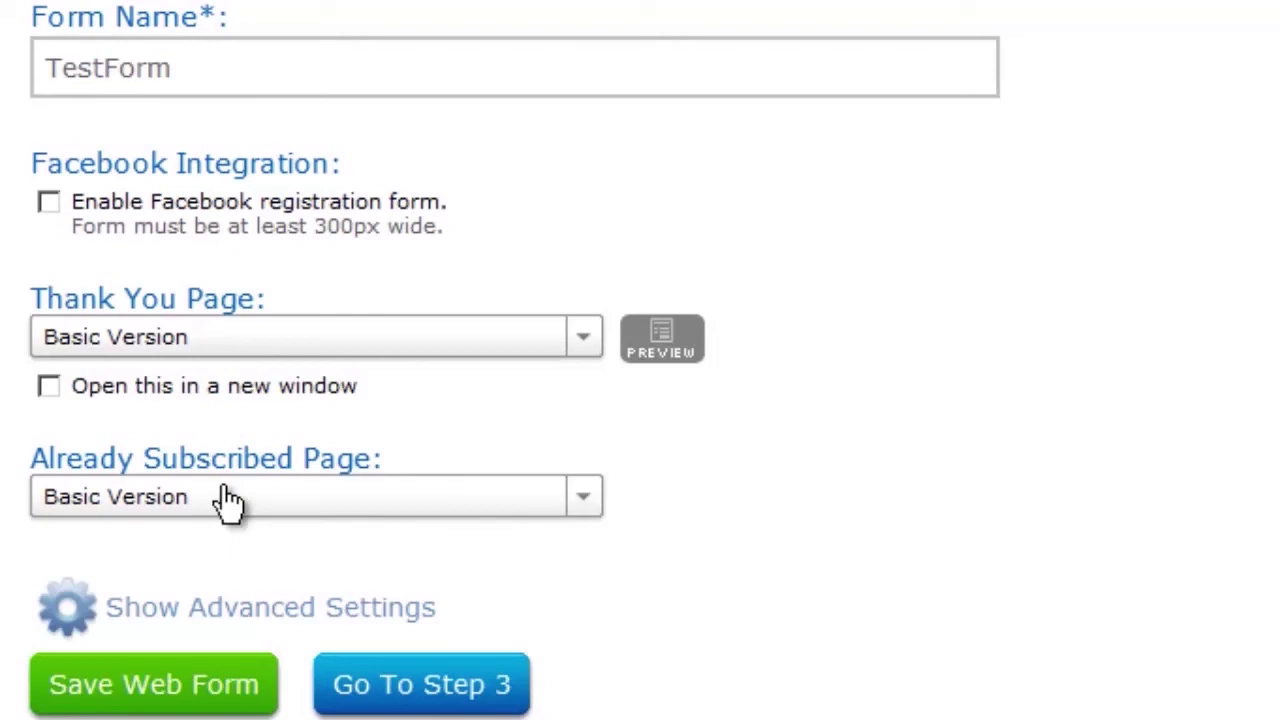
Save the form settings and continue to the Publish step.
{"action": "left_click", "coordinate": [262, 612]}
{"action": "left_click", "coordinate": [268, 612]}
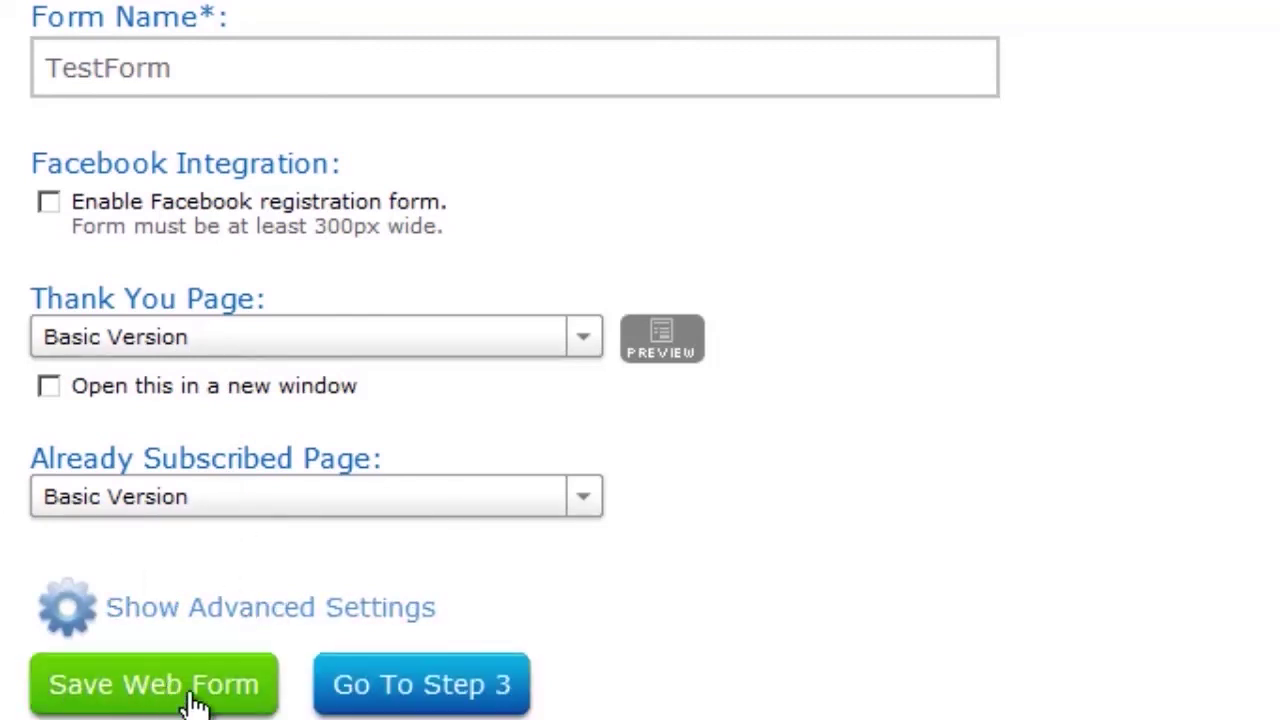
{"action": "left_click", "coordinate": [193, 690]}
{"action": "scroll", "coordinate": [200, 700], "scroll_direction": "down", "scroll_amount": 4}
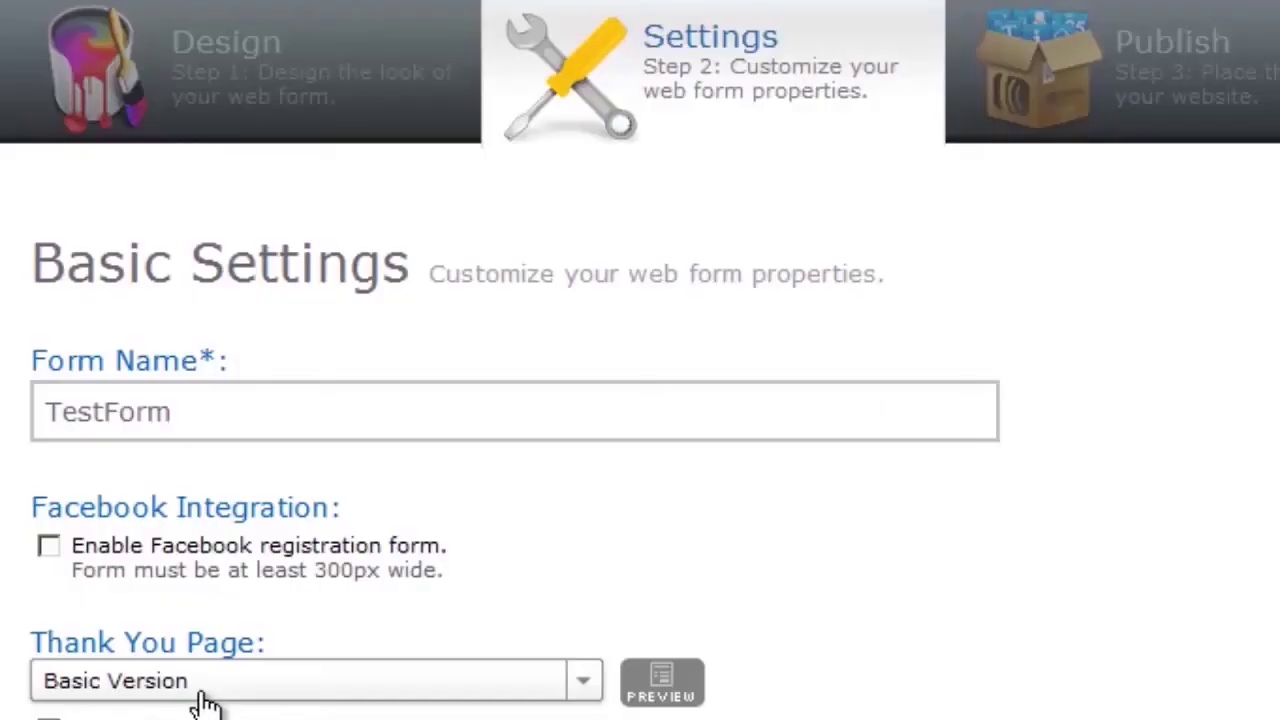
{"action": "scroll", "coordinate": [258, 638], "scroll_direction": "down", "scroll_amount": 1}
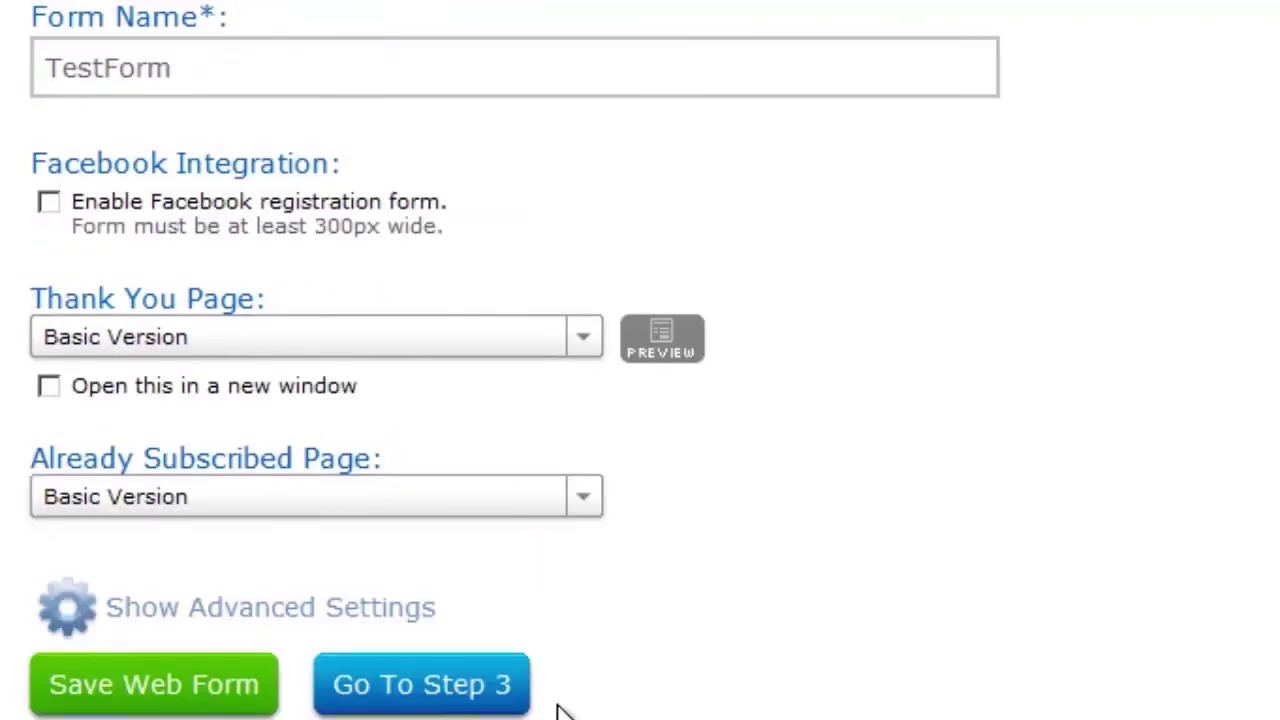
{"action": "left_click", "coordinate": [462, 706]}
Choose I Will Install My Form and copy the JavaScript snippet's forms.aweber.com script tag.
{"action": "scroll", "coordinate": [111, 292], "scroll_direction": "down", "scroll_amount": 3}
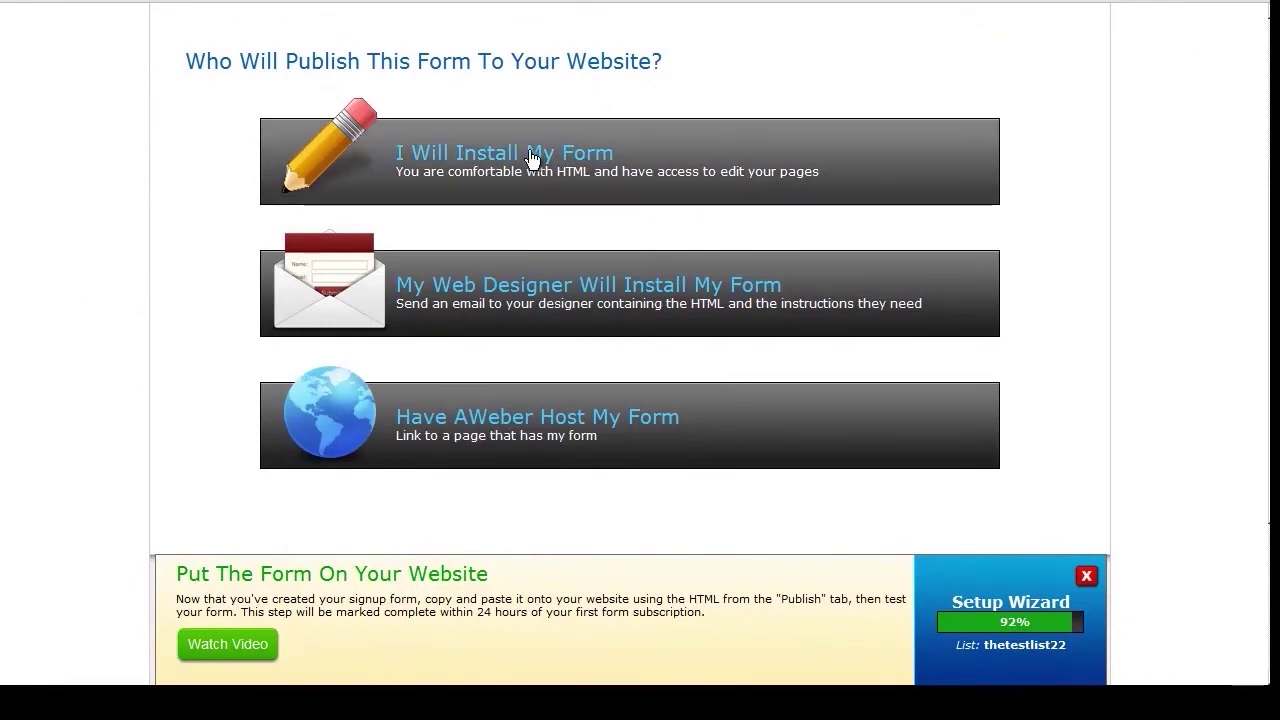
{"action": "left_click", "coordinate": [386, 160]}
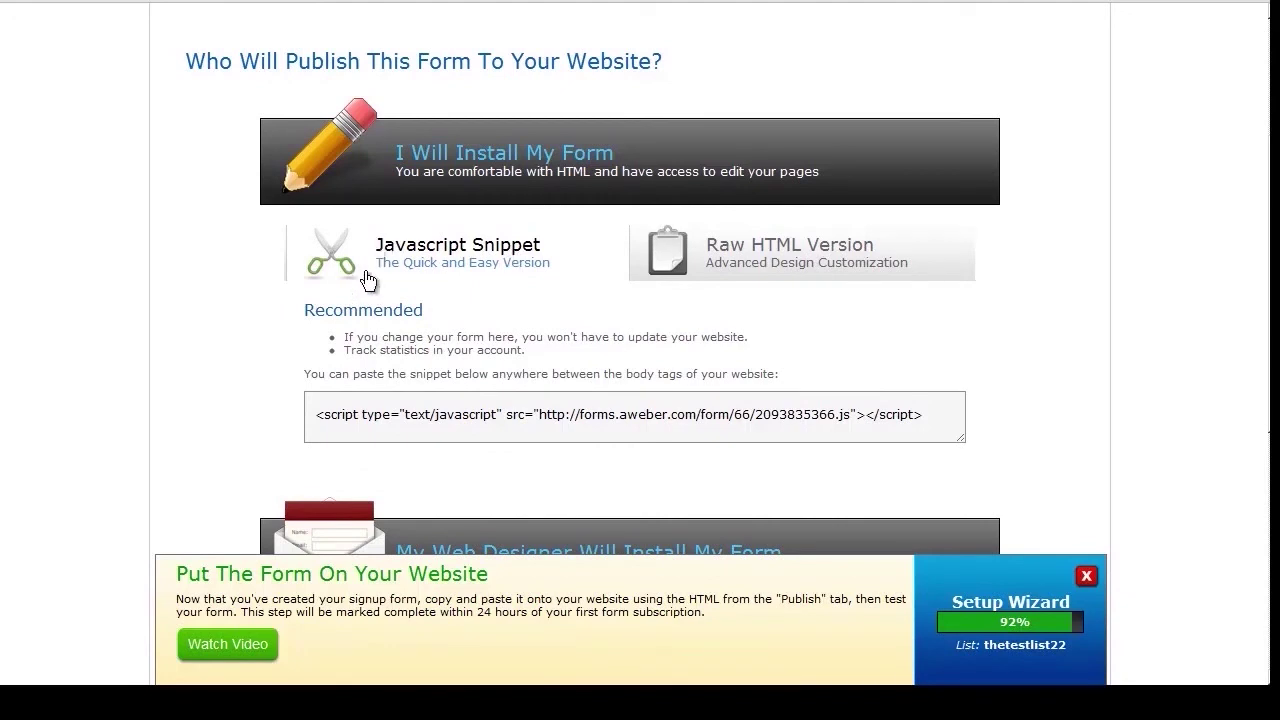
{"action": "left_click", "coordinate": [318, 418]}
{"action": "key", "text": "ctrl+a"}
{"action": "left_click", "coordinate": [318, 418]}
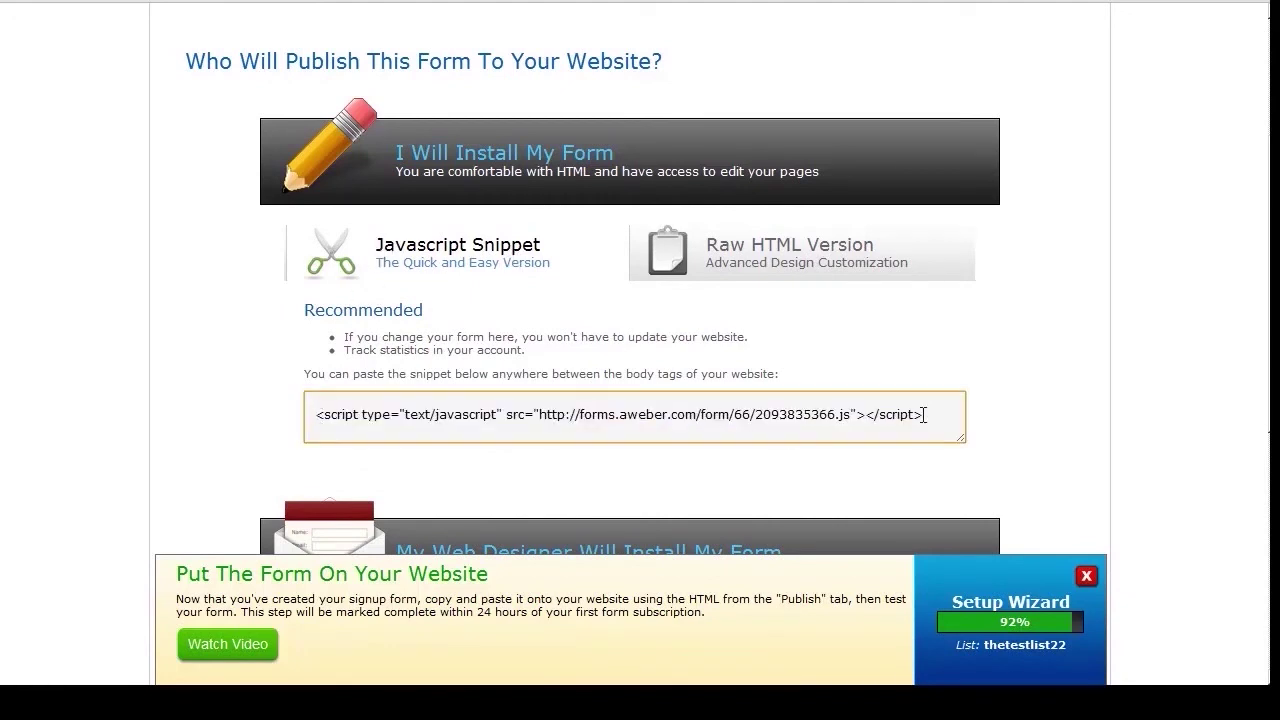
{"action": "left_click_drag", "start_coordinate": [924, 414], "coordinate": [335, 420]}
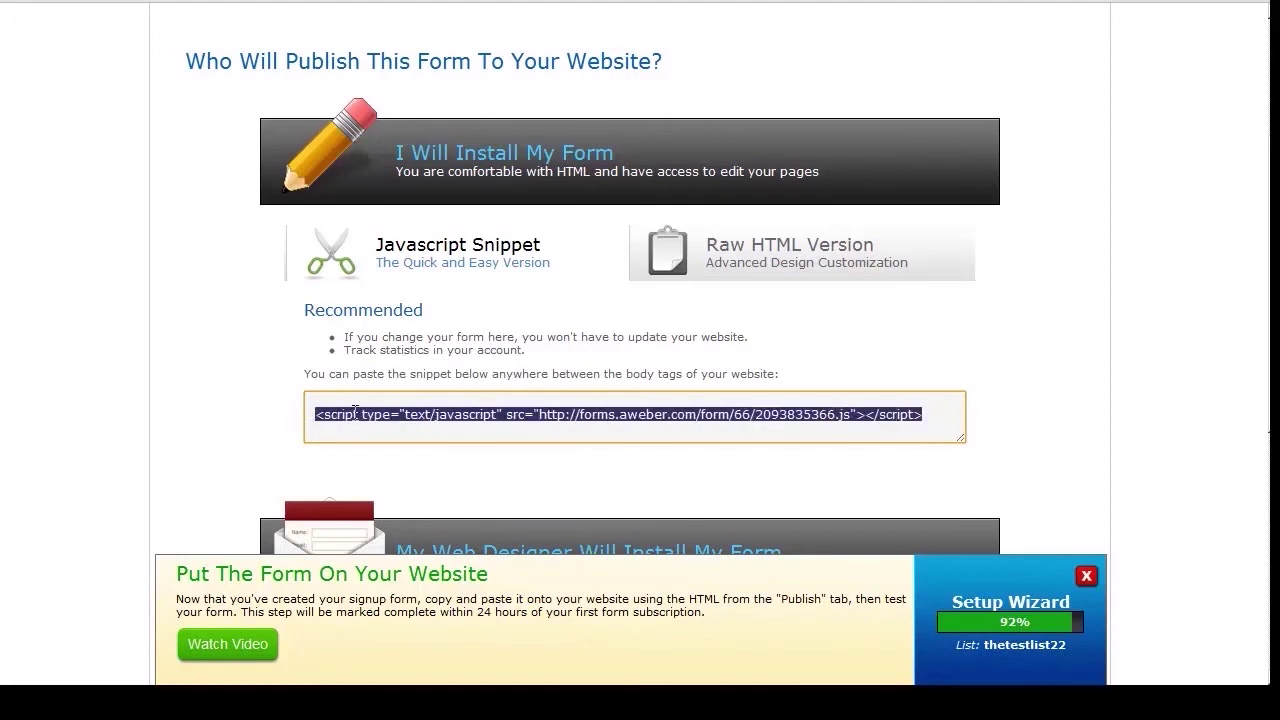
{"action": "right_click", "coordinate": [355, 413]}
{"action": "left_click", "coordinate": [400, 489]}
{"action": "scroll", "coordinate": [191, 146], "scroll_direction": "up", "scroll_amount": 3}
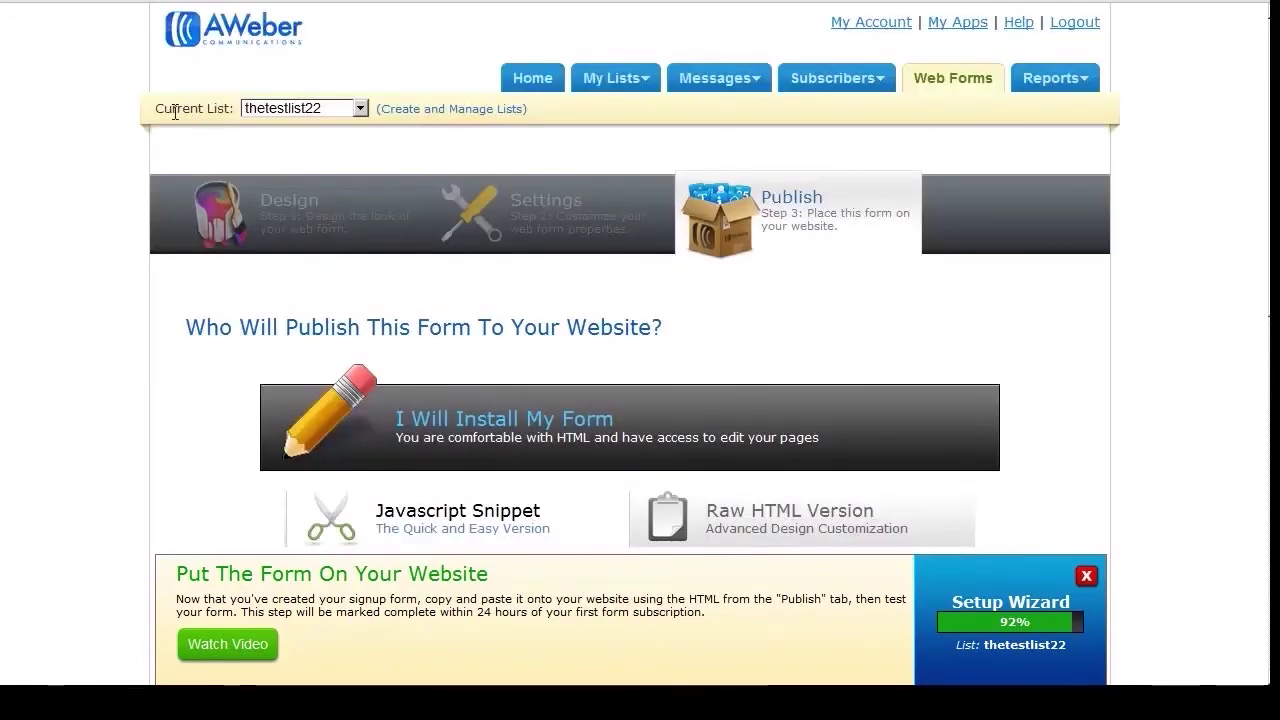
On the WordPress Widgets page, add a Text widget to the sidebar.
{"action": "left_click", "coordinate": [428, 5]}
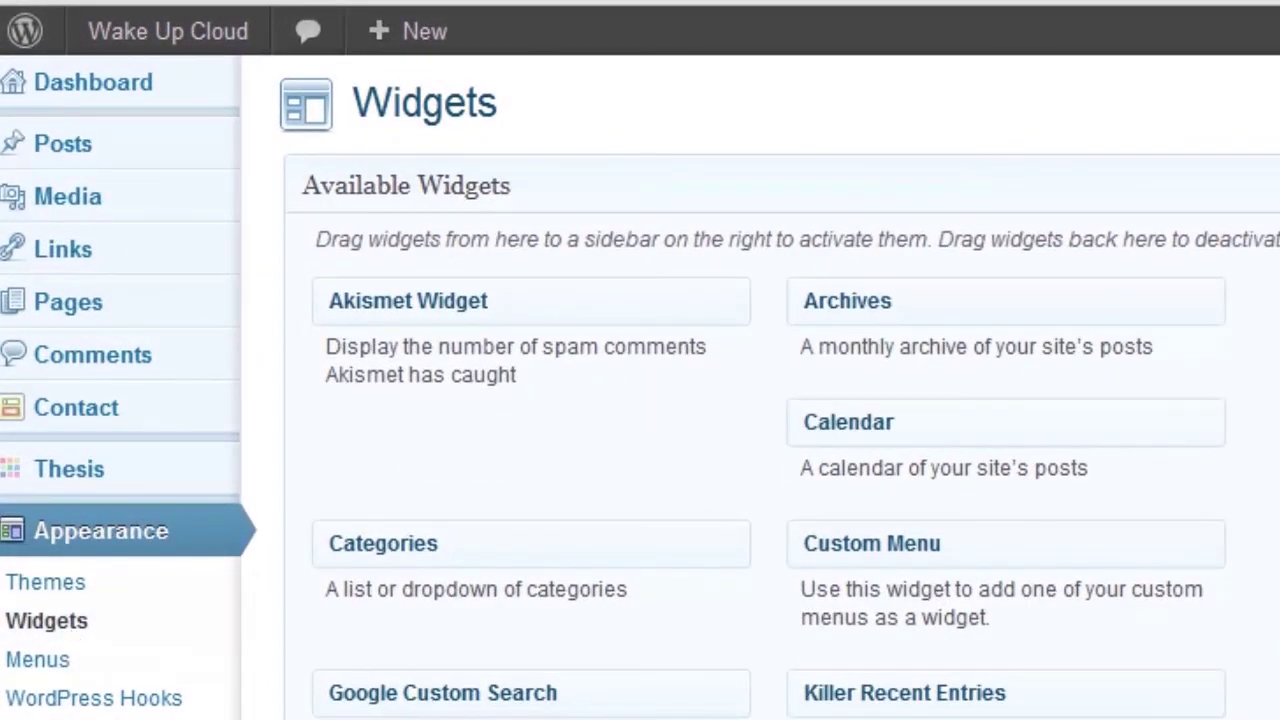
{"action": "scroll", "coordinate": [1202, 395], "scroll_direction": "down", "scroll_amount": 3}
{"action": "scroll", "coordinate": [1072, 353], "scroll_direction": "down", "scroll_amount": 2}
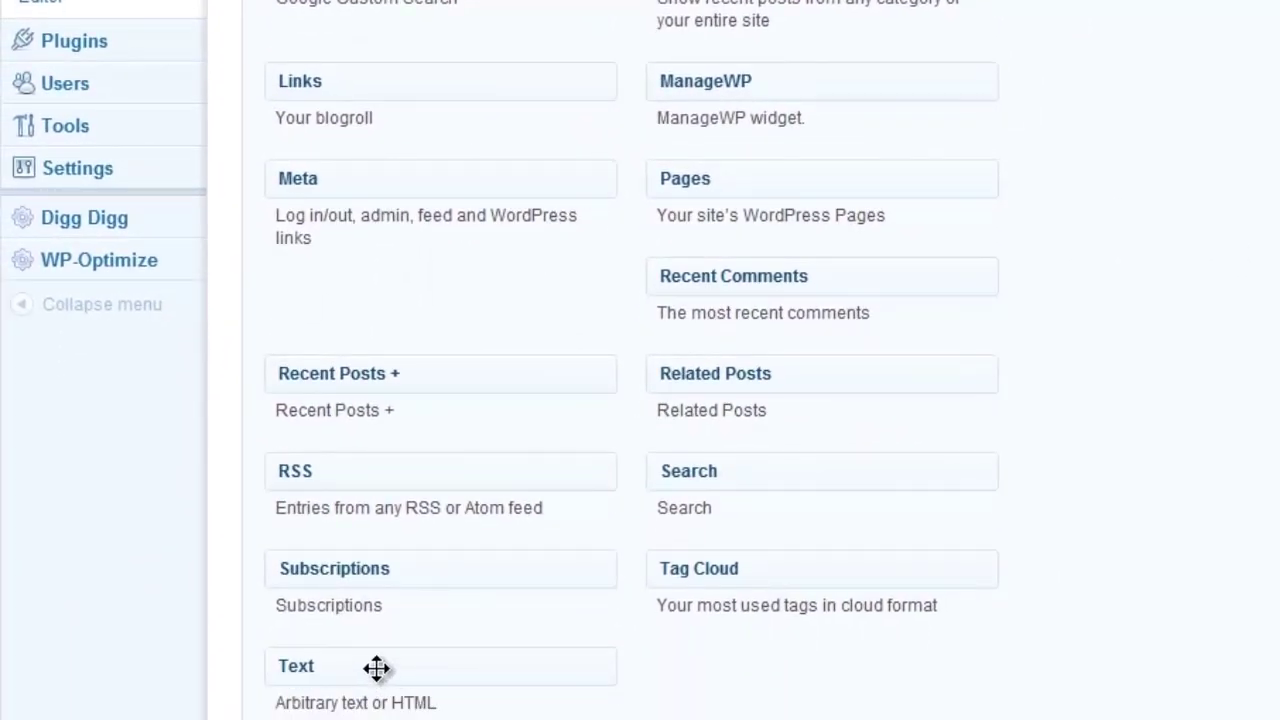
{"action": "left_click_drag", "start_coordinate": [376, 669], "coordinate": [1049, 114]}
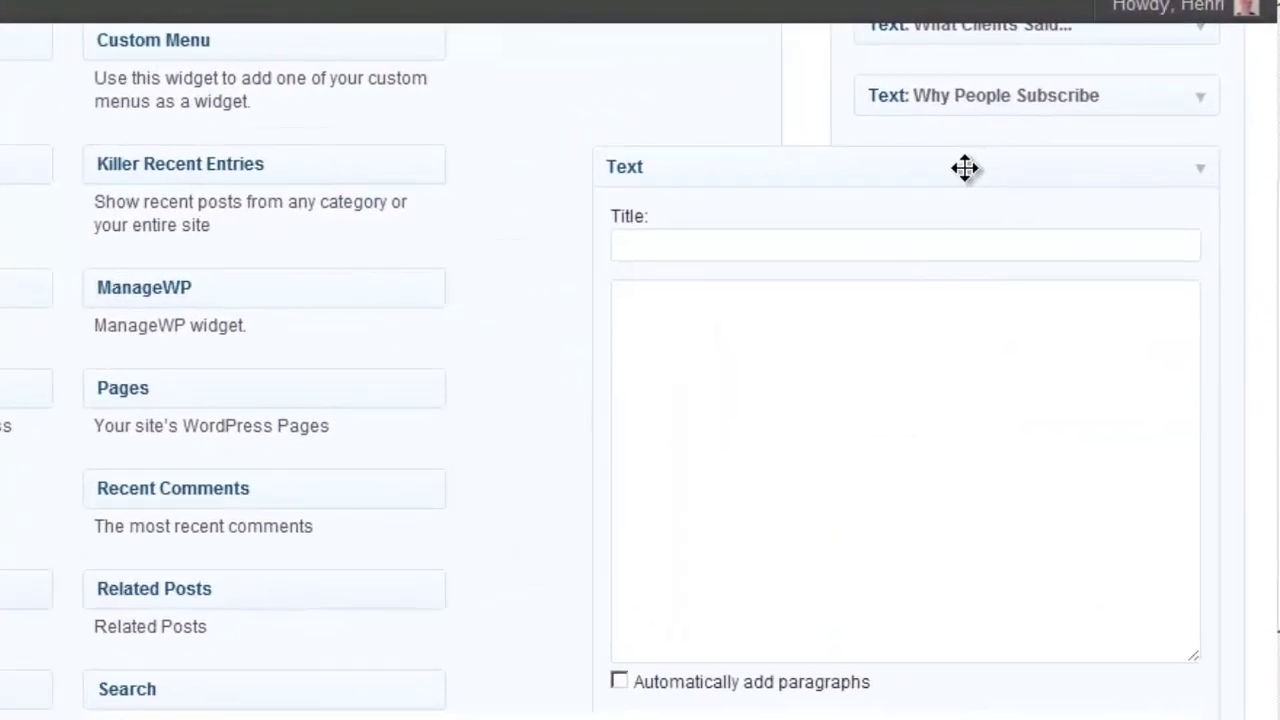
Title the widget 'Newsletter' and paste the AWeber script tag into its body.
{"action": "left_click", "coordinate": [840, 246]}
{"action": "type", "text": "Newsletter"}
{"action": "left_click", "coordinate": [800, 361]}
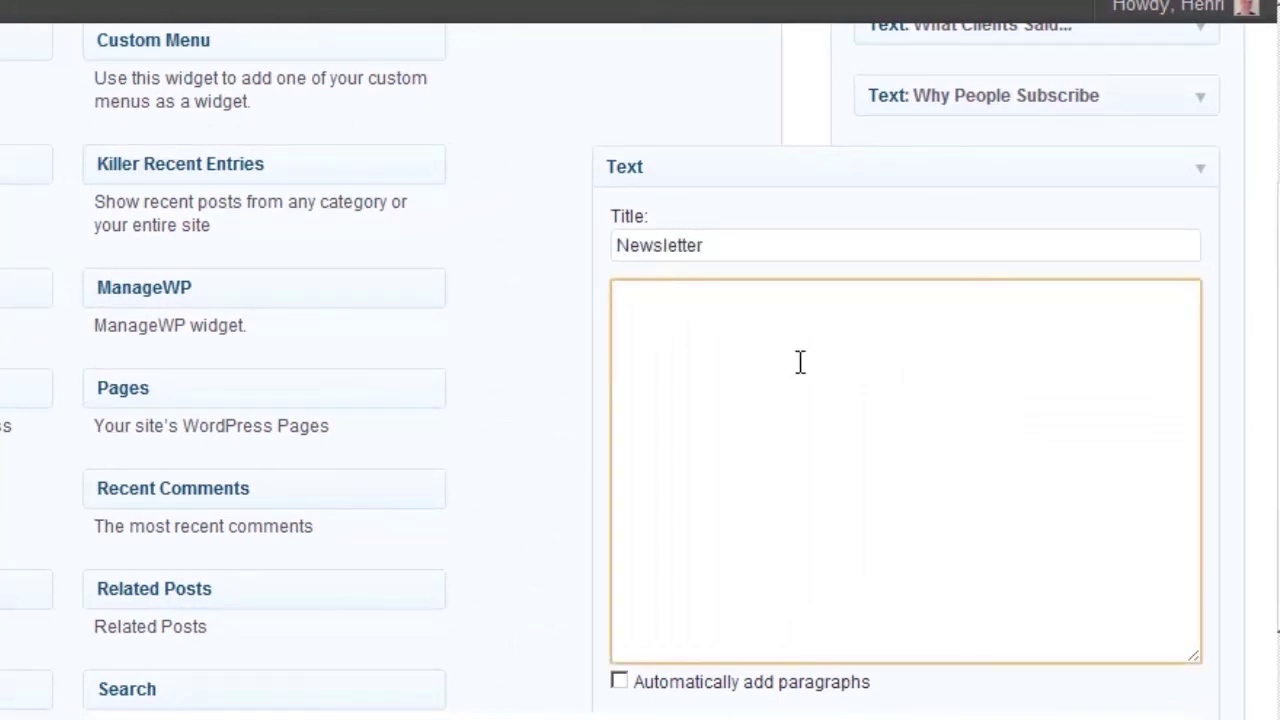
{"action": "key", "text": "ctrl+v"}
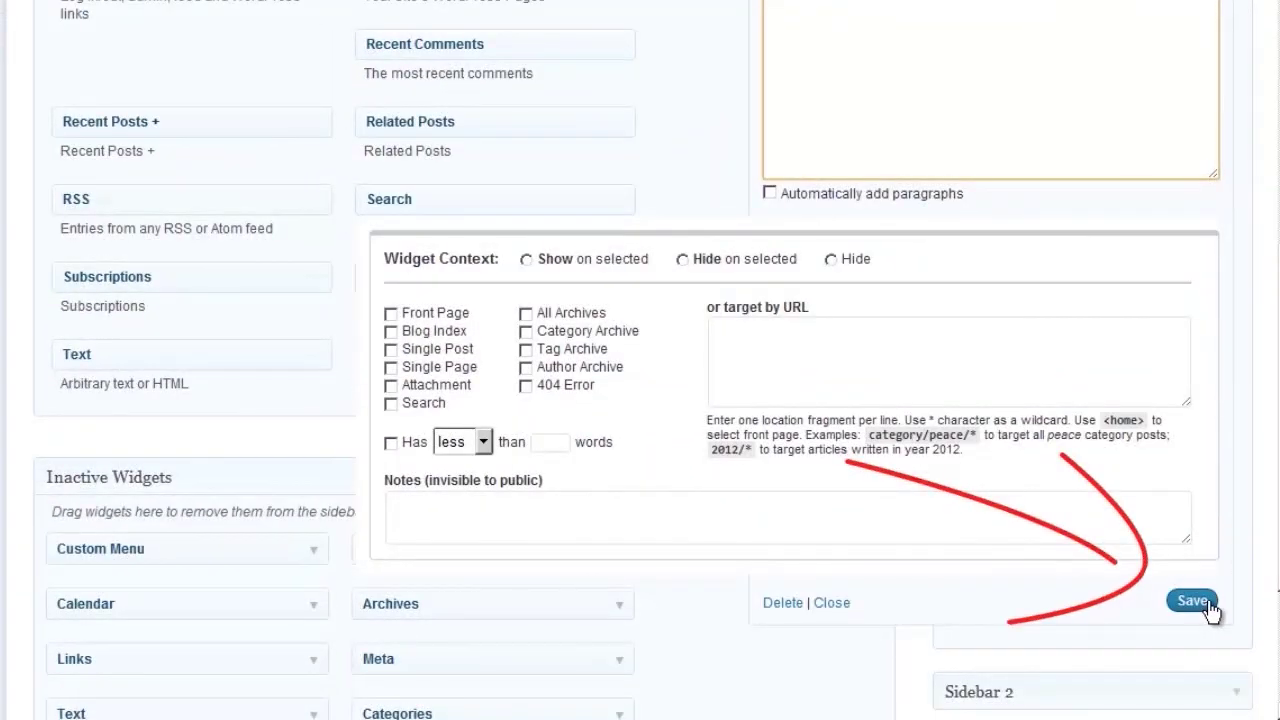
{"action": "scroll", "coordinate": [880, 500], "scroll_direction": "up", "scroll_amount": 4}
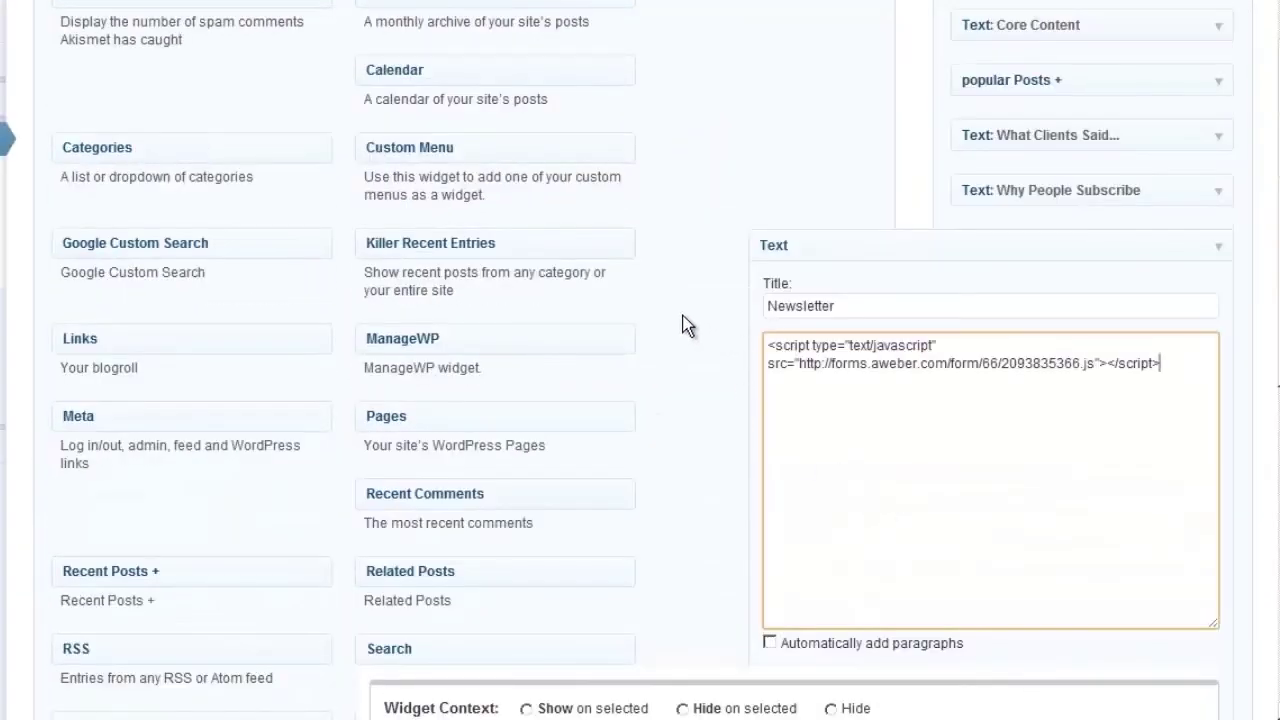